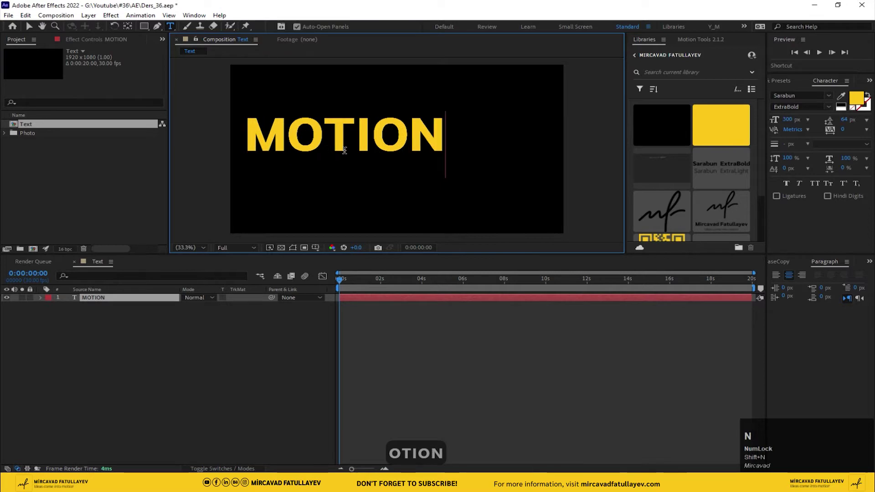
- Center the MOTION text layer horizontally and vertically in the composition
{"action": "left_click", "coordinate": [29, 26]}
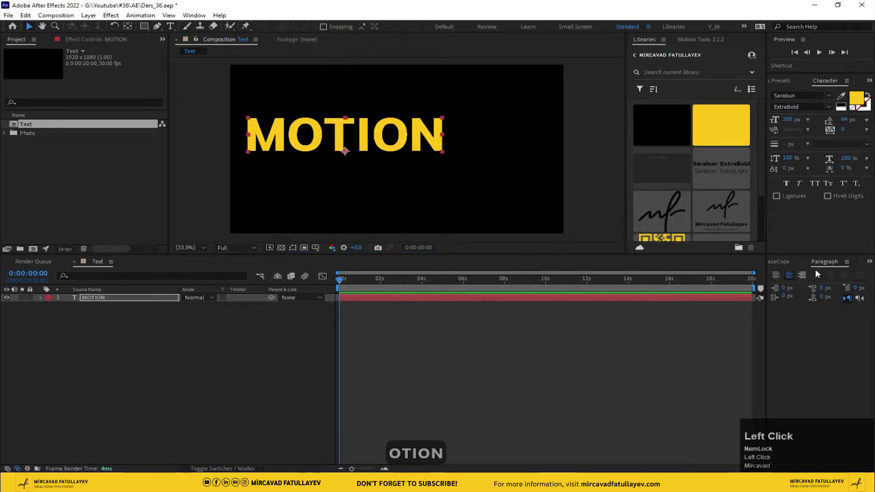
{"action": "left_click", "coordinate": [846, 275]}
{"action": "left_click", "coordinate": [794, 285]}
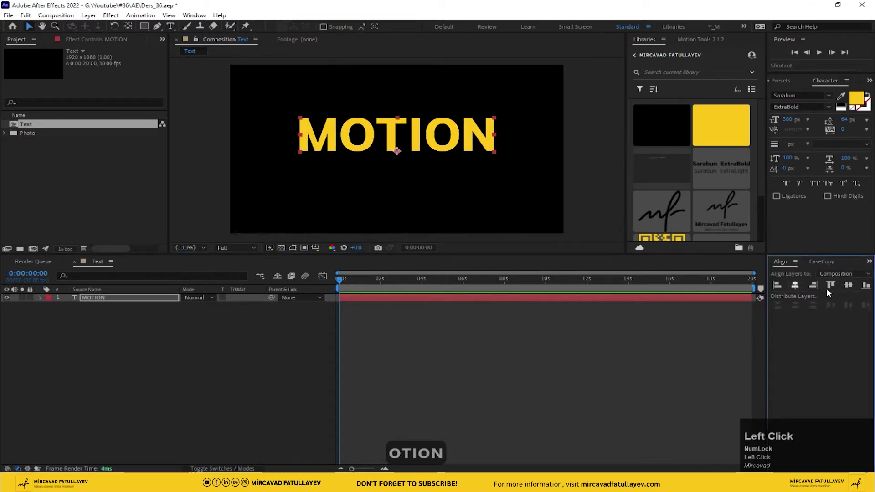
{"action": "left_click", "coordinate": [848, 285]}
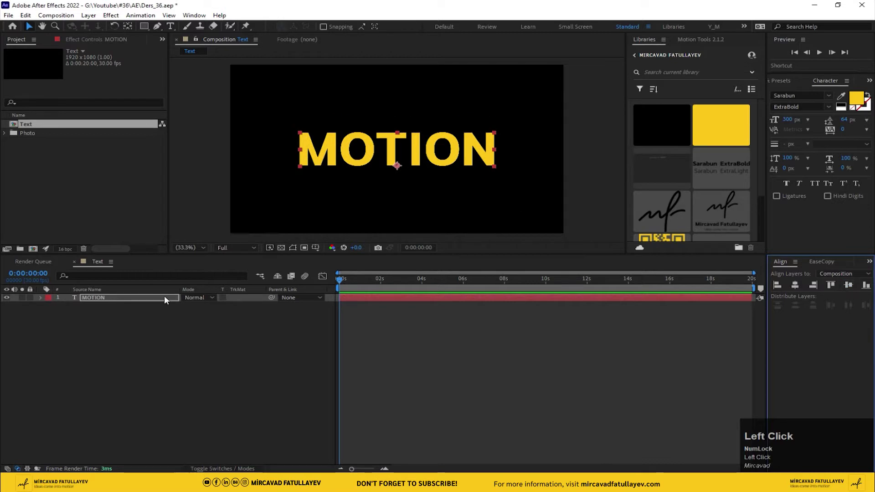
- Duplicate the MOTION text layer and hide the original
{"action": "left_click", "coordinate": [87, 297]}
{"action": "key", "text": "ctrl+d"}
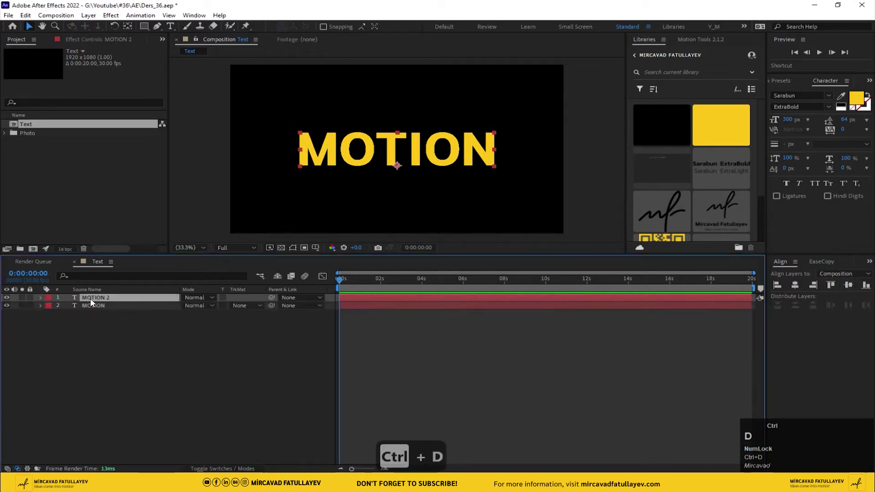
{"action": "left_click", "coordinate": [6, 306]}
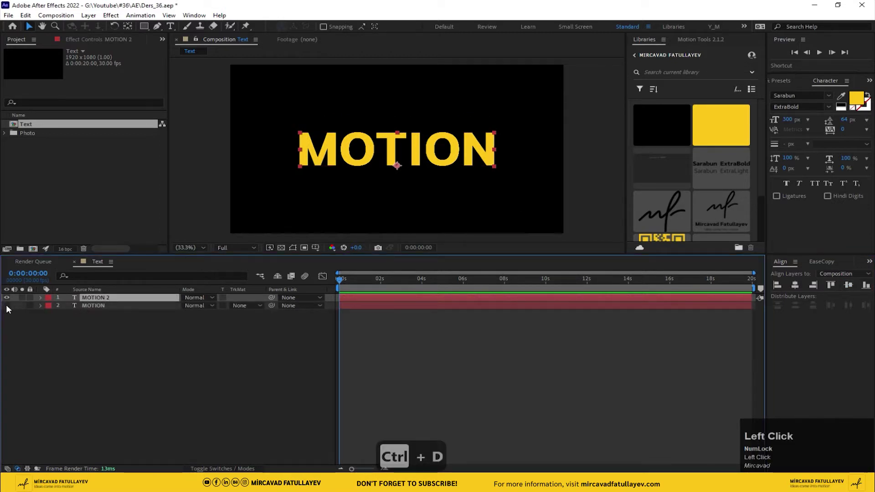
- Swap the fill and stroke of the duplicate MOTION text to make it an outline, with a 5 px stroke width
{"action": "left_click", "coordinate": [870, 97]}
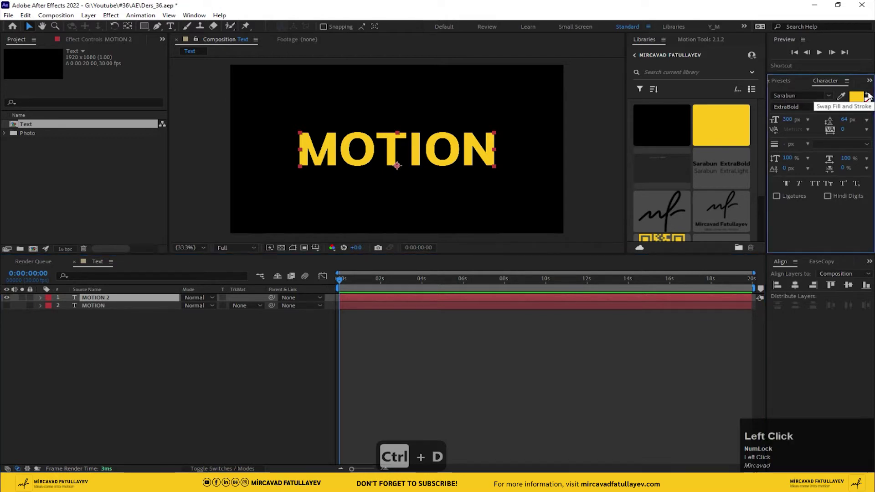
{"action": "left_click", "coordinate": [869, 97]}
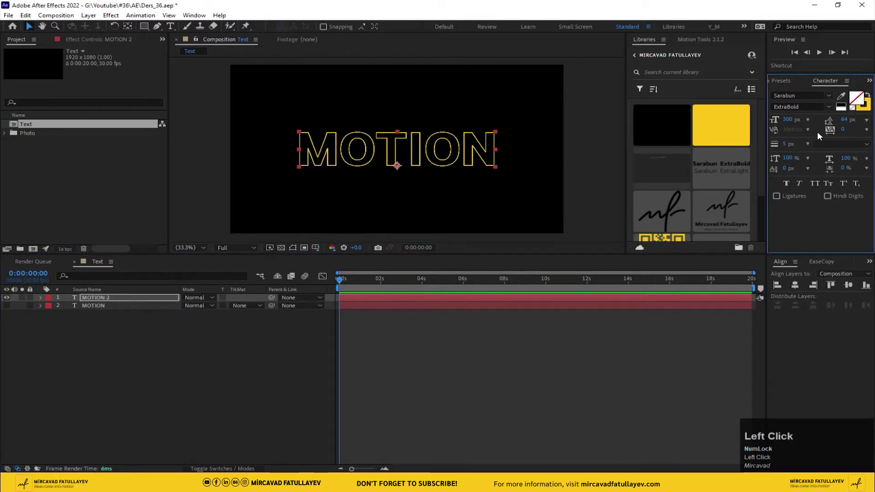
{"action": "left_click", "coordinate": [784, 144]}
{"action": "type", "text": "6"}
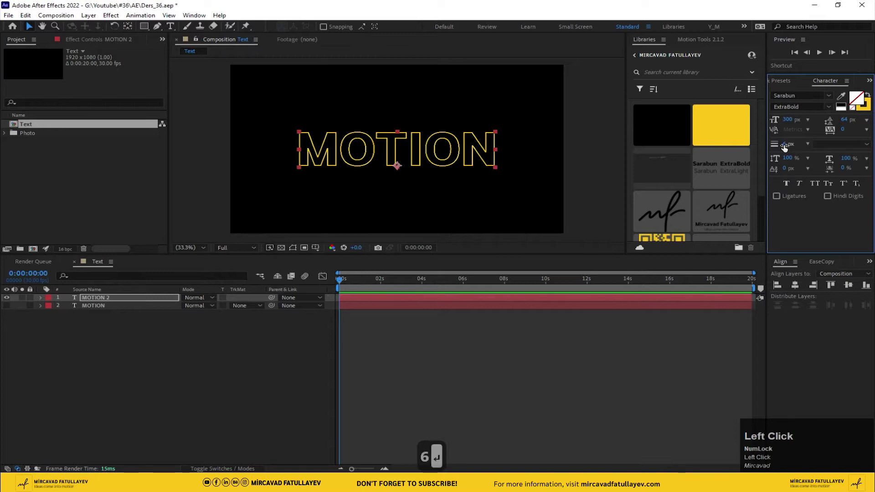
{"action": "key", "text": "Return"}
{"action": "type", "text": "5"}
{"action": "key", "text": "Return"}
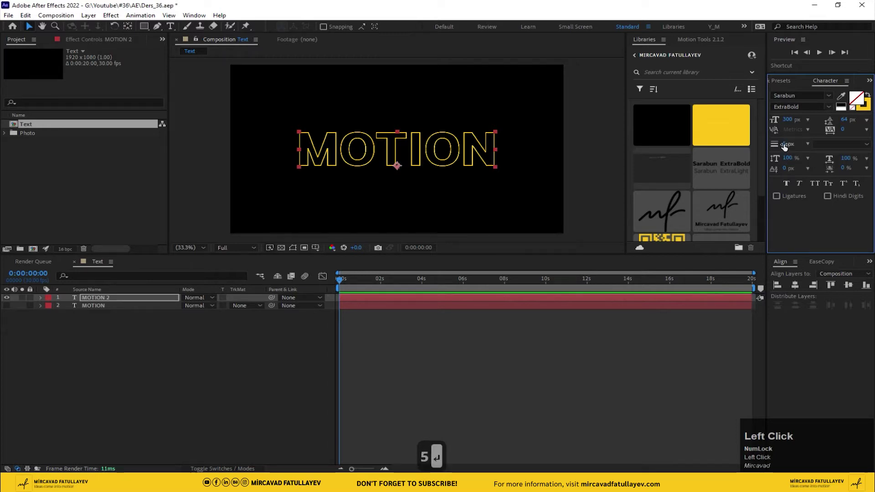
- Set the stroke color of the outlined MOTION text to white (FFFFFF)
{"action": "left_click", "coordinate": [863, 105]}
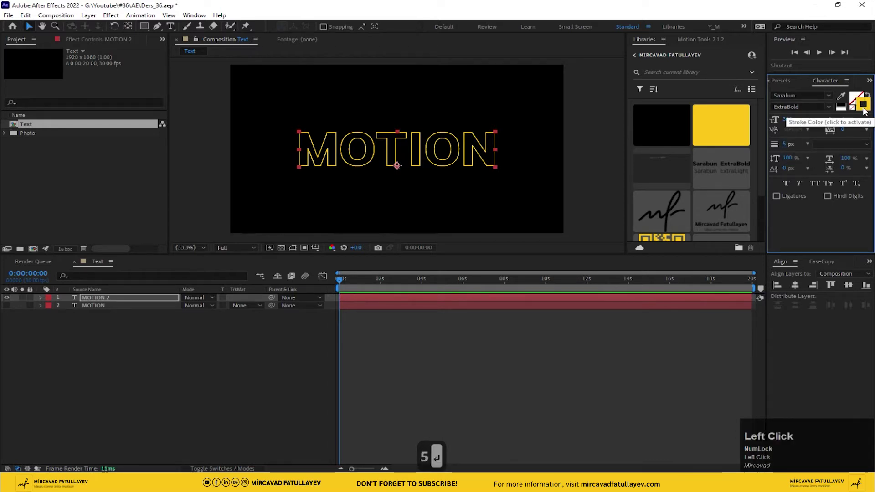
{"action": "left_click", "coordinate": [283, 246]}
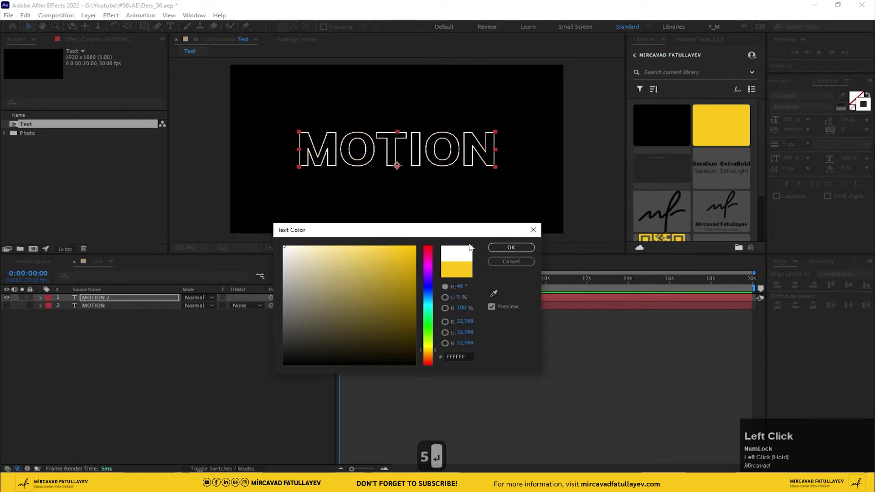
{"action": "left_click", "coordinate": [511, 247]}
- Show the original MOTION layer again and move its filled text straight up, above the outlined text
{"action": "left_click", "coordinate": [64, 307]}
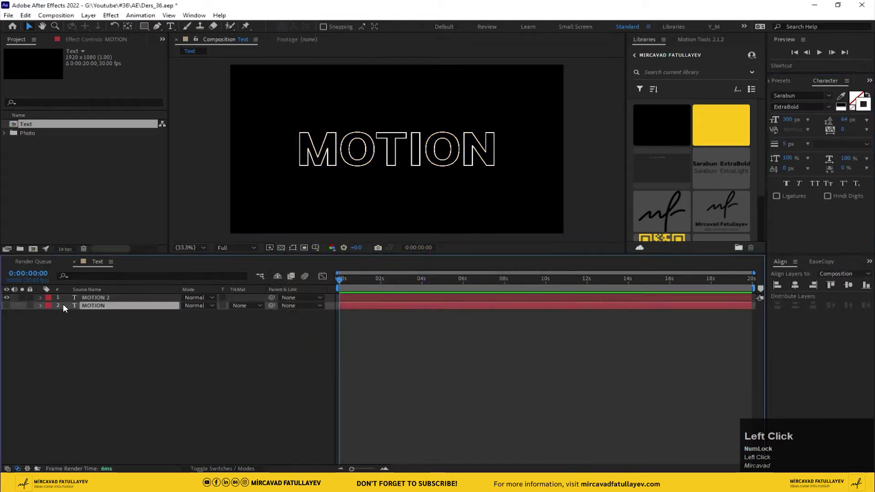
{"action": "left_click", "coordinate": [6, 306]}
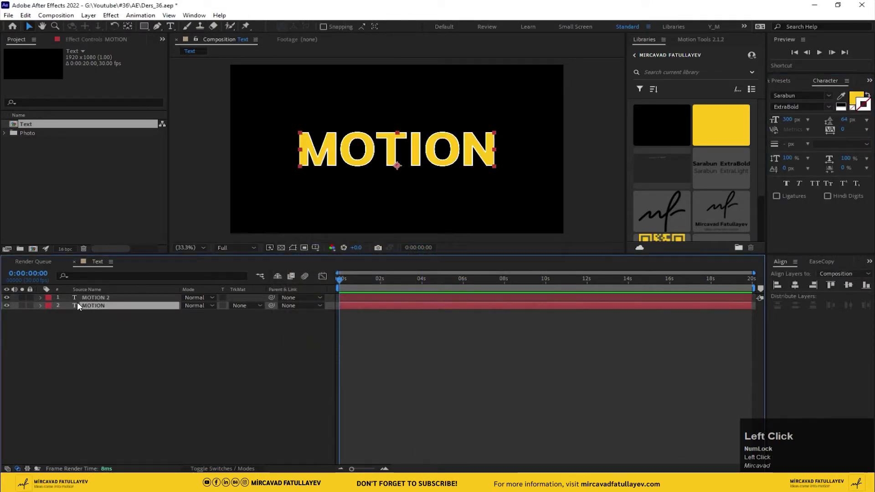
{"action": "left_click_drag", "start_coordinate": [390, 159], "coordinate": [378, 104]}
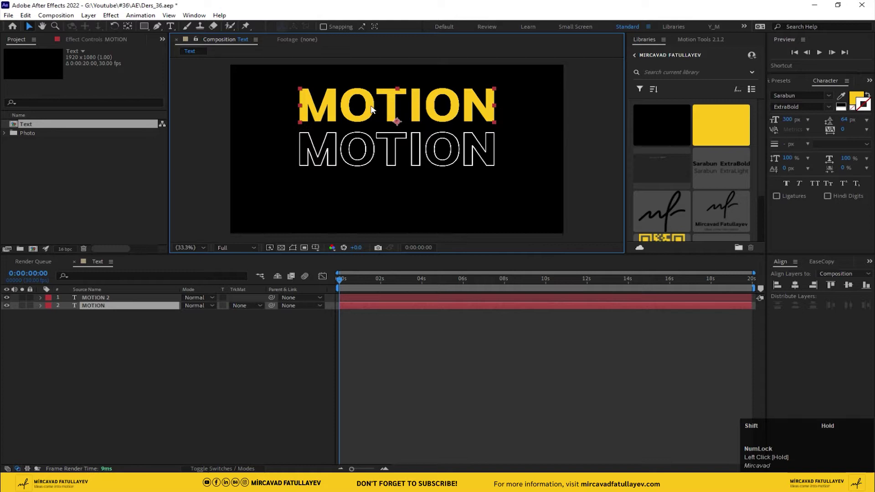
{"action": "left_click", "coordinate": [98, 297]}
{"action": "left_click", "coordinate": [87, 306]}
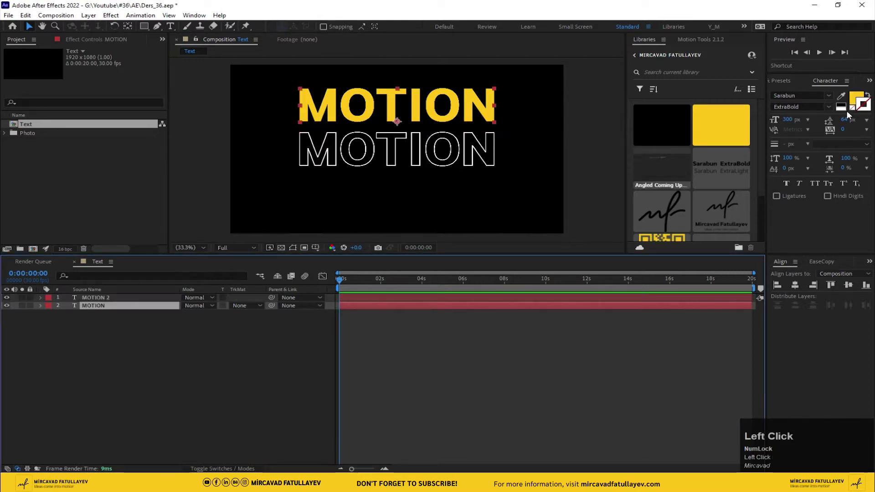
{"action": "left_click", "coordinate": [844, 88]}
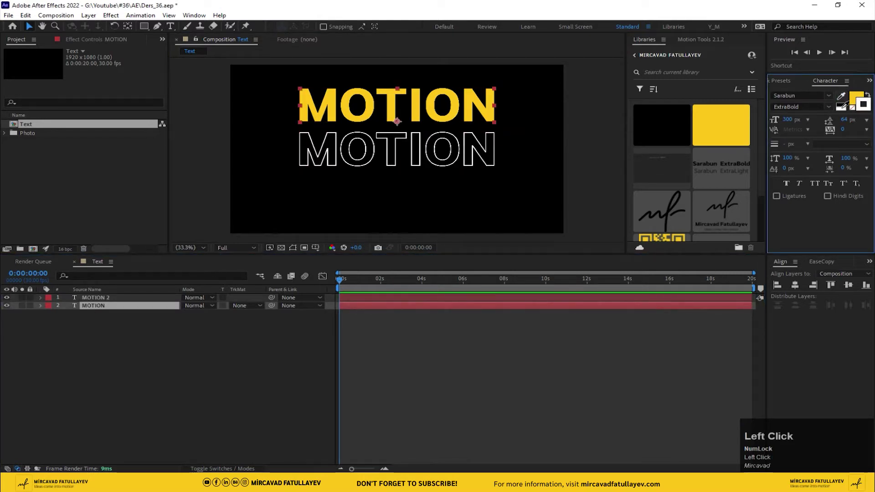
{"action": "left_click", "coordinate": [842, 108]}
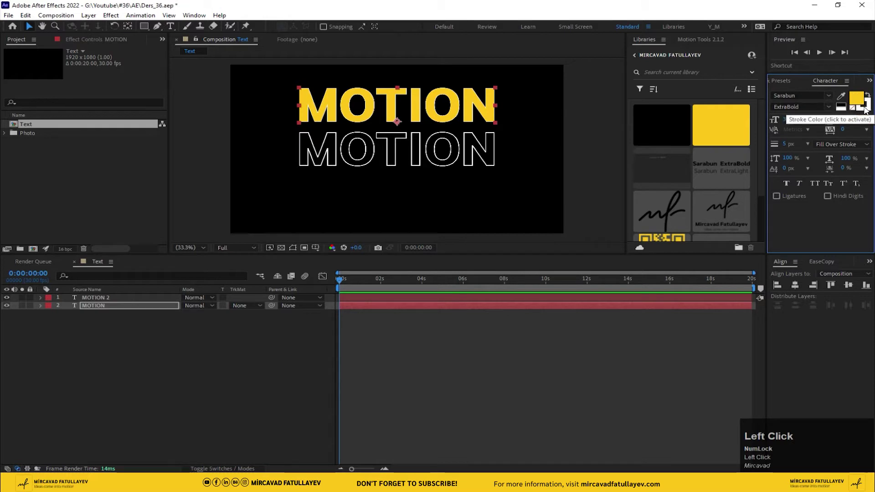
{"action": "left_click", "coordinate": [864, 104]}
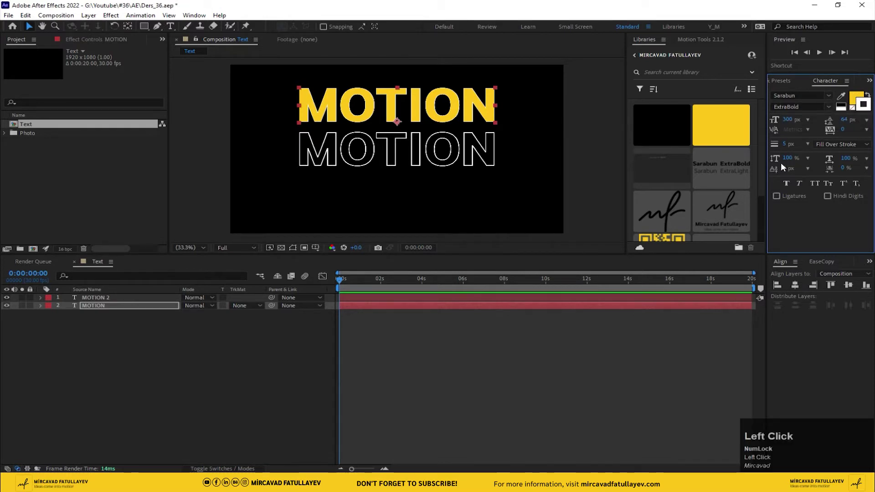
{"action": "left_click", "coordinate": [852, 109]}
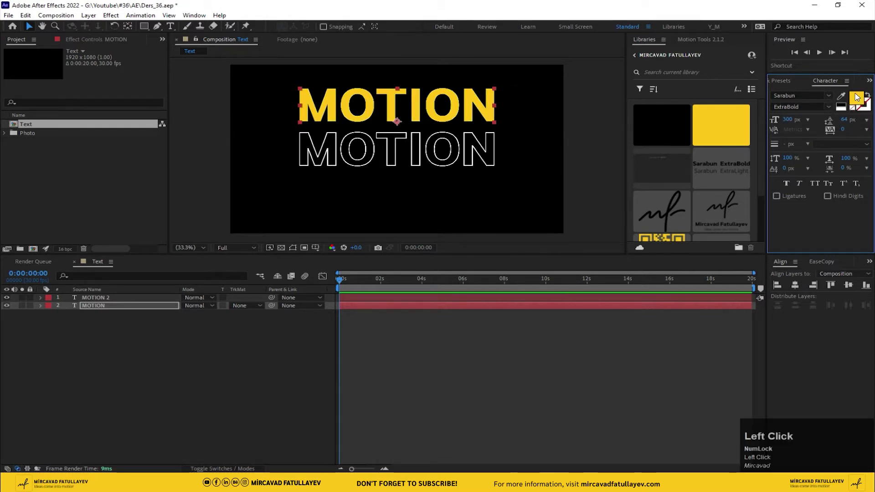
- Set the fill color of the original MOTION text to white (FFFFFF)
{"action": "left_click", "coordinate": [856, 97]}
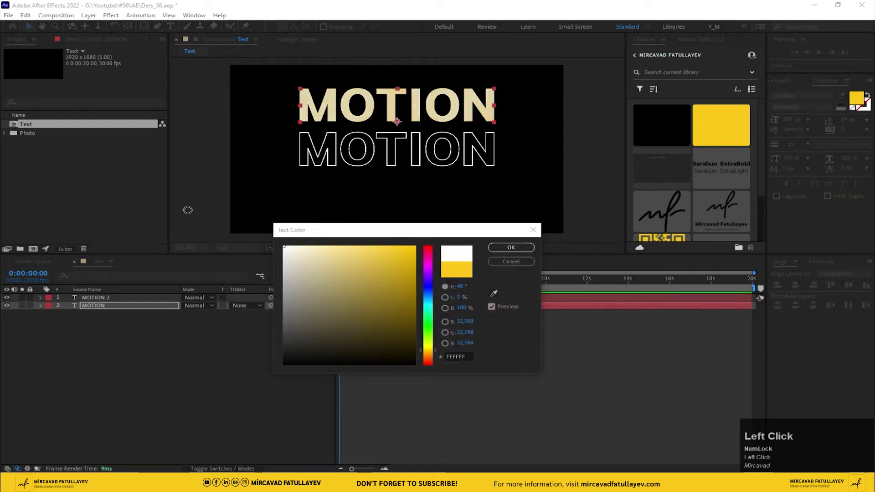
{"action": "left_click", "coordinate": [503, 248]}
{"action": "left_click", "coordinate": [231, 387]}
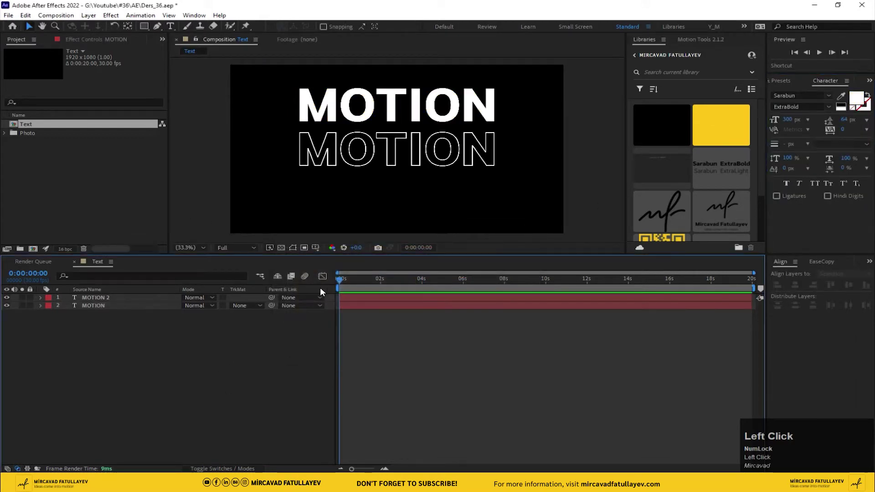
- Turn on the transparency grid and draw a region of interest closely enclosing both MOTION texts
{"action": "scroll", "coordinate": [349, 179], "scroll_direction": "up", "scroll_amount": 3}
{"action": "middle_click", "coordinate": [397, 154]}
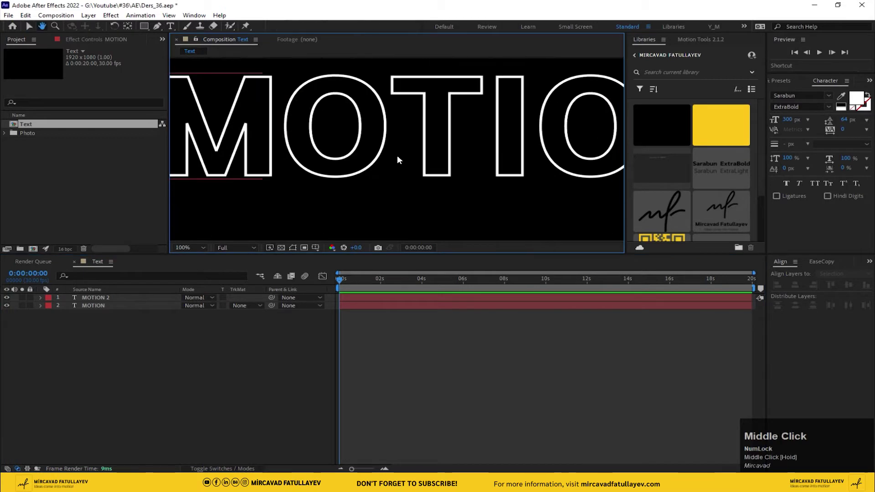
{"action": "scroll", "coordinate": [343, 193], "scroll_direction": "down", "scroll_amount": 2}
{"action": "middle_click", "coordinate": [347, 203]}
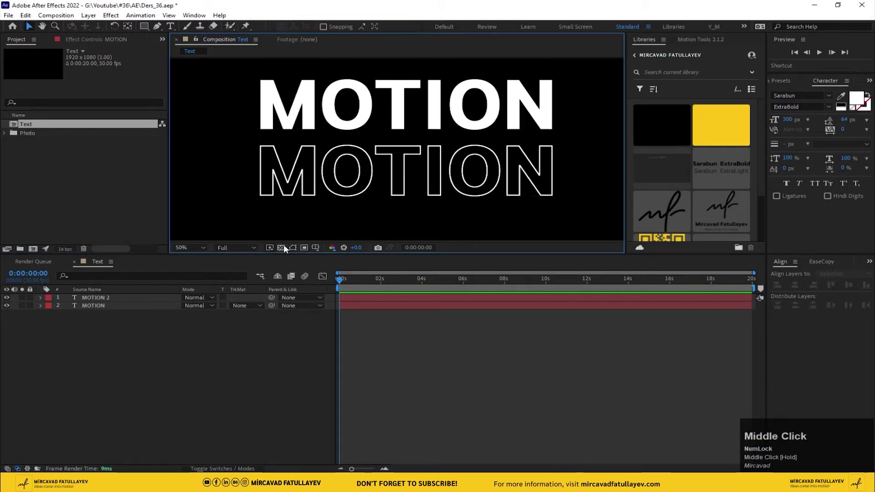
{"action": "left_click", "coordinate": [283, 246]}
{"action": "left_click", "coordinate": [304, 247]}
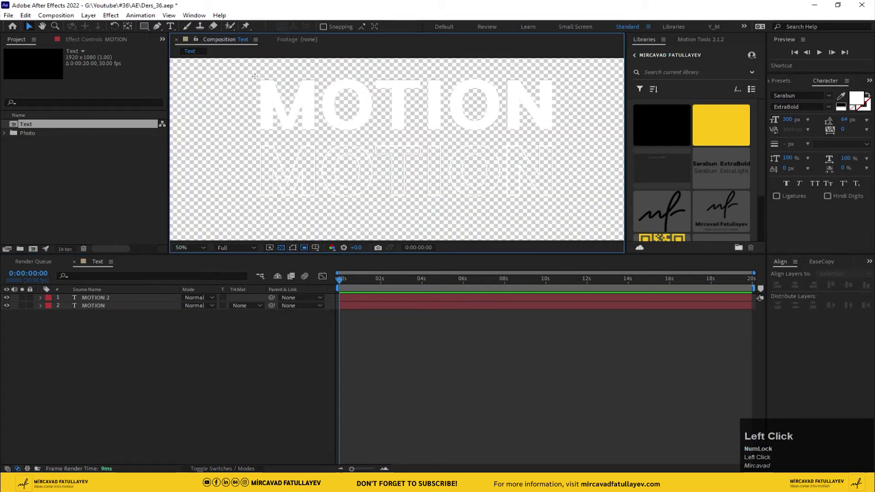
{"action": "left_click_drag", "start_coordinate": [254, 76], "coordinate": [562, 202]}
{"action": "left_click_drag", "start_coordinate": [408, 77], "coordinate": [408, 73]}
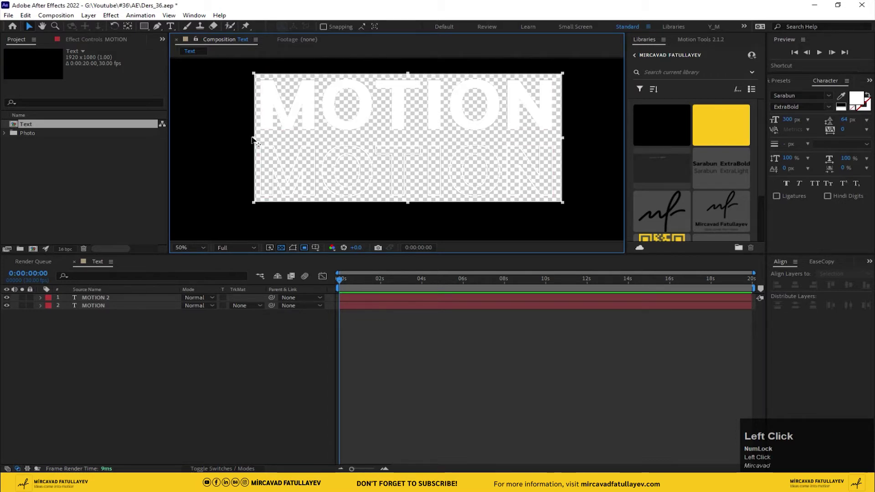
{"action": "left_click_drag", "start_coordinate": [253, 141], "coordinate": [251, 143]}
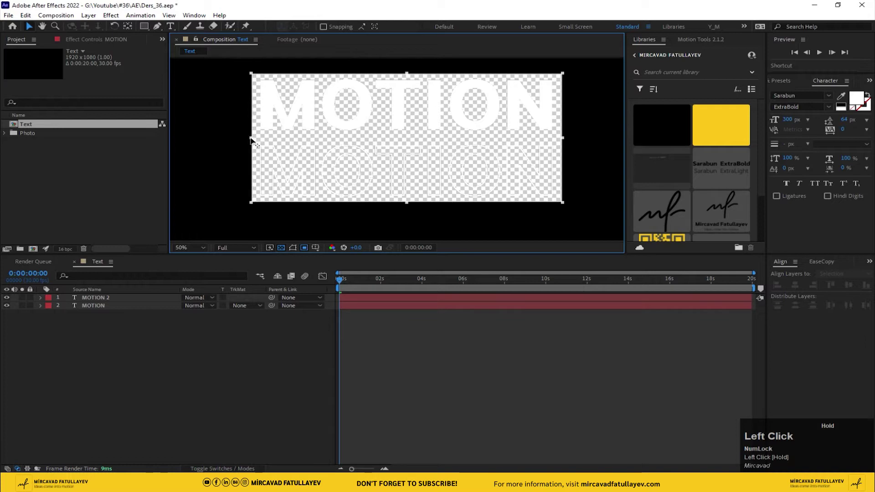
{"action": "left_click_drag", "start_coordinate": [407, 203], "coordinate": [408, 202]}
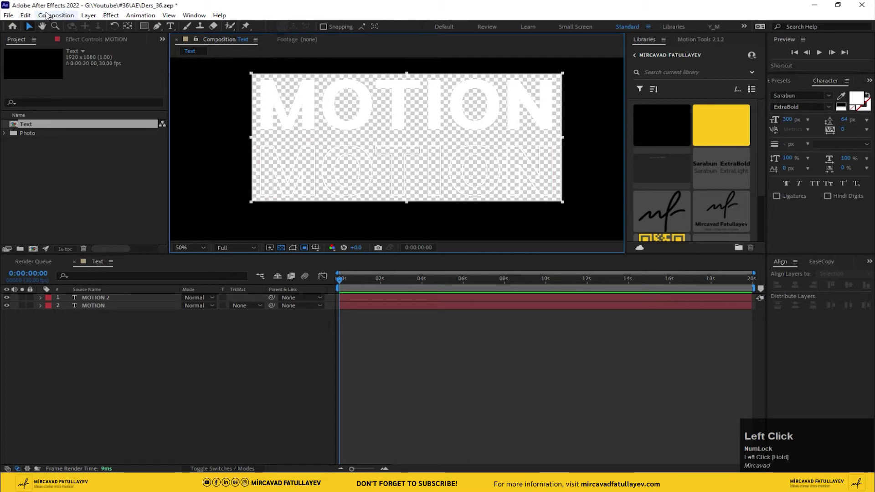
- Crop the composition to the region of interest and turn off the transparency grid
{"action": "left_click", "coordinate": [55, 15]}
{"action": "left_click", "coordinate": [111, 68]}
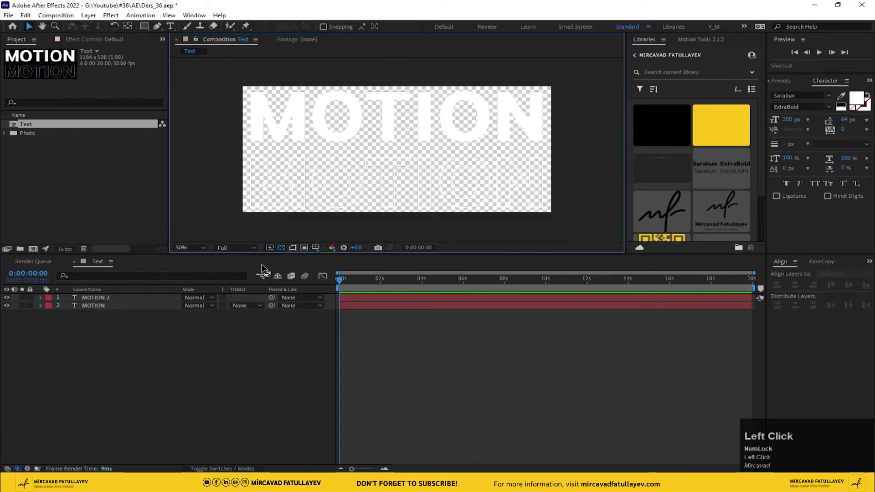
{"action": "left_click", "coordinate": [281, 248]}
- Center the filled MOTION text layer horizontally in the cropped composition
{"action": "left_click", "coordinate": [162, 297]}
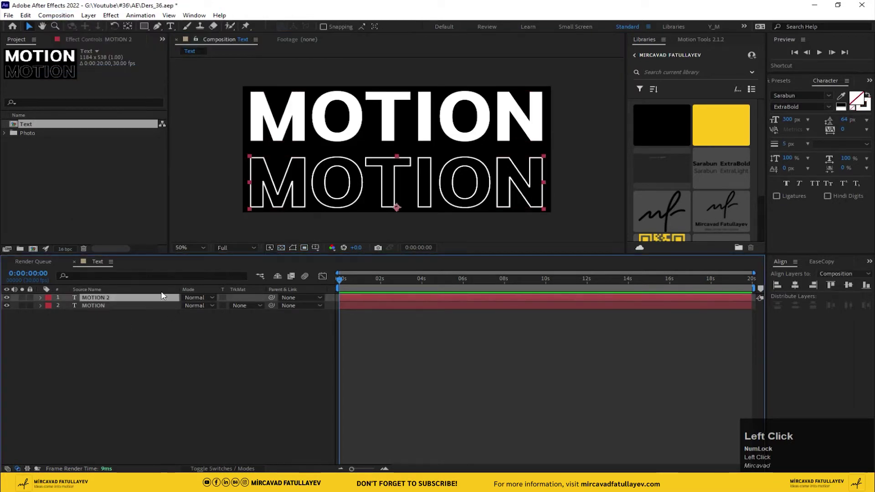
{"action": "left_click", "coordinate": [111, 305]}
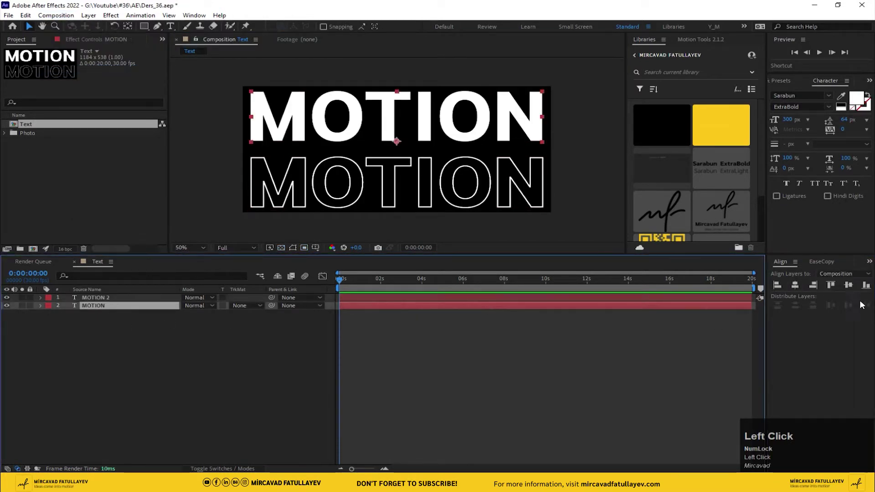
{"action": "left_click", "coordinate": [794, 286]}
{"action": "left_click", "coordinate": [136, 365]}
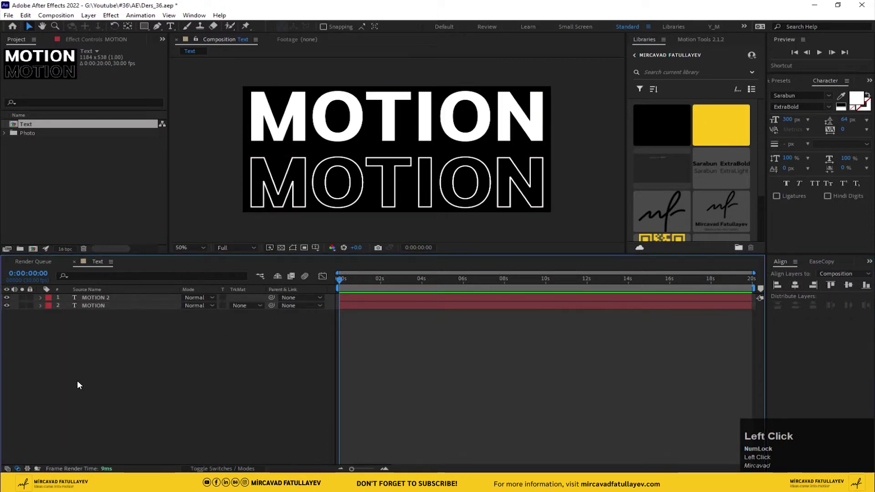
- Create a new composition named Ders_36 with a duration of 10 seconds
{"action": "left_click", "coordinate": [56, 199]}
{"action": "left_click", "coordinate": [55, 15]}
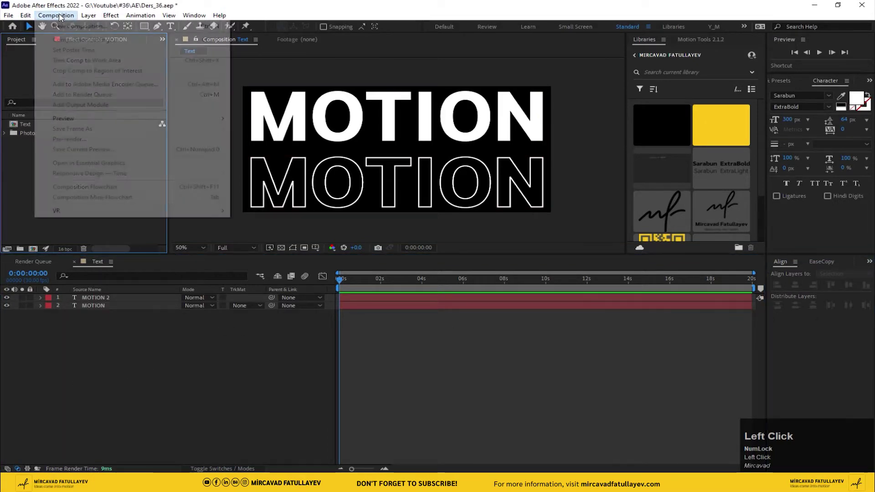
{"action": "left_click", "coordinate": [94, 26]}
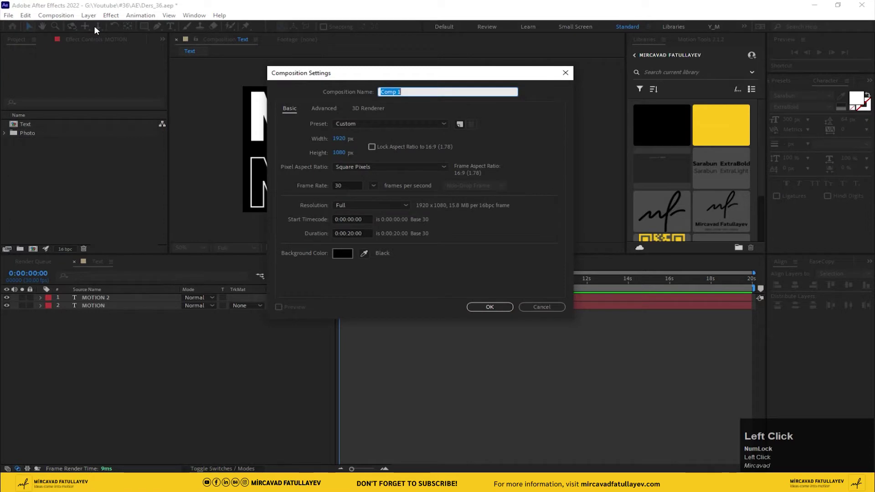
{"action": "type", "text": "Ders"}
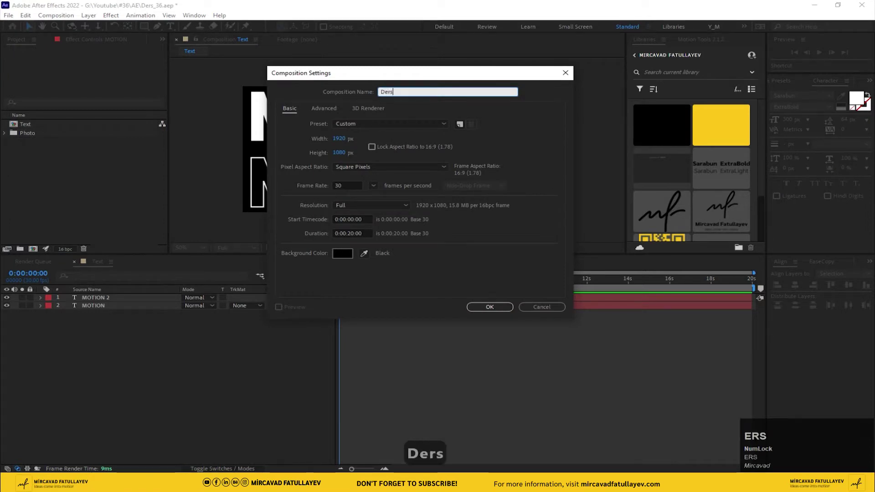
{"action": "type", "text": "_36"}
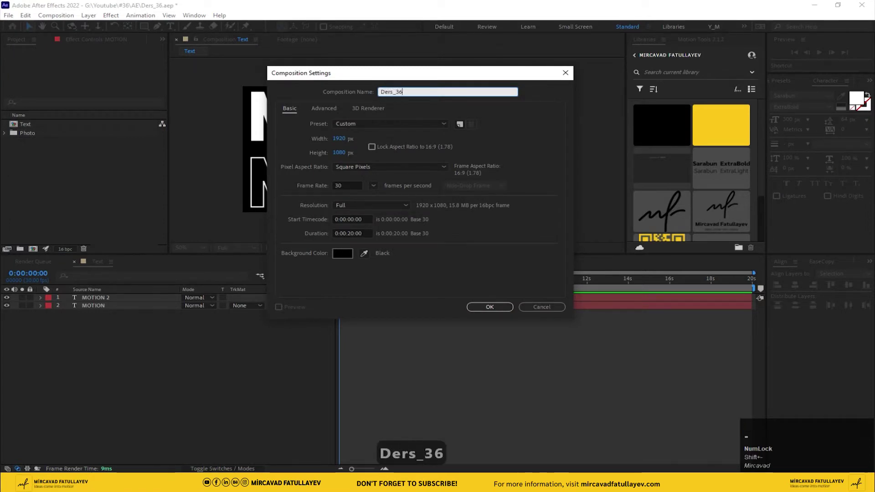
{"action": "left_click", "coordinate": [353, 235]}
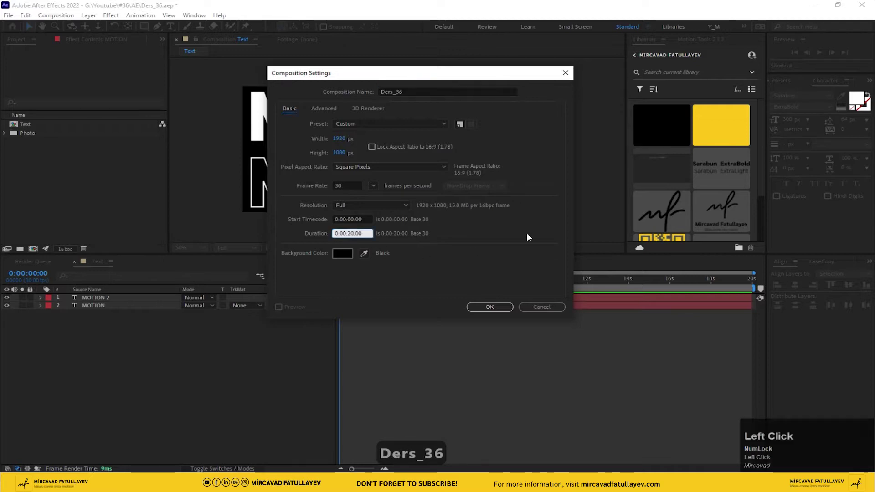
{"action": "key", "text": "Left"}
{"action": "key", "text": "shift+Left"}
{"action": "type", "text": "1"}
{"action": "key", "text": "Return"}
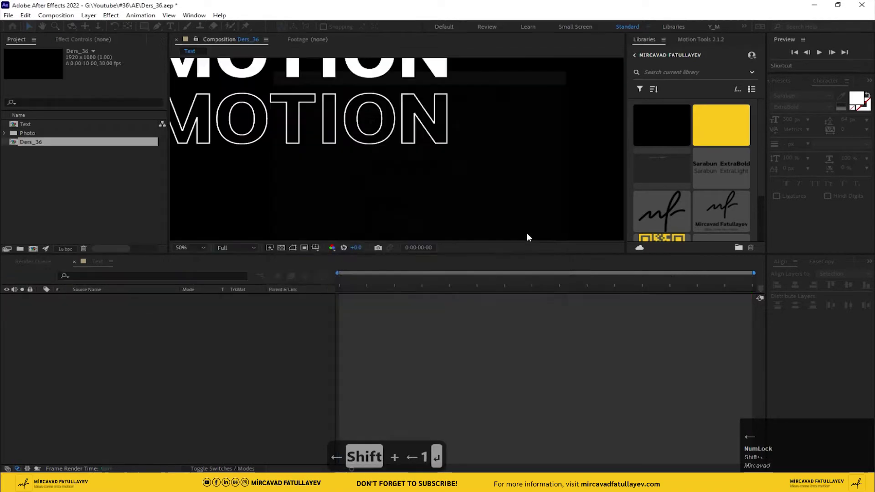
- Add Man.jpg from the Photo folder as a layer in the Ders_36 composition
{"action": "left_click", "coordinate": [247, 344]}
{"action": "left_click", "coordinate": [37, 170]}
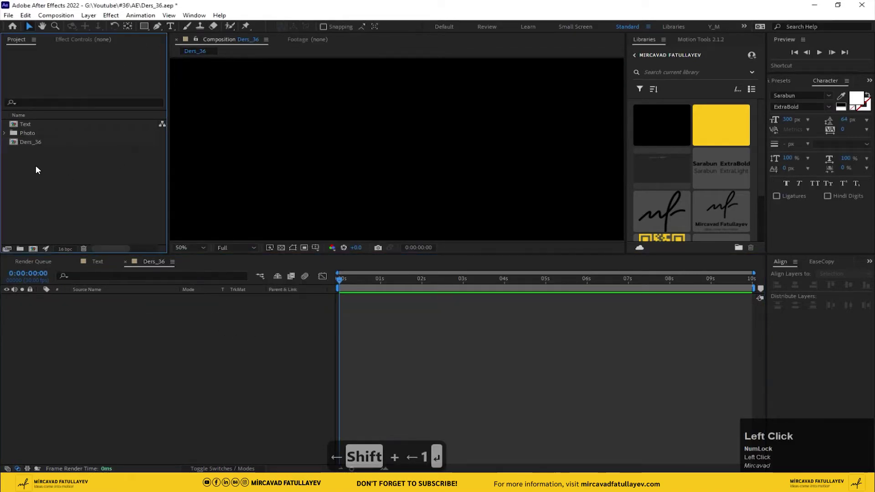
{"action": "left_click_drag", "start_coordinate": [42, 142], "coordinate": [100, 324]}
{"action": "scroll", "coordinate": [386, 141], "scroll_direction": "down", "scroll_amount": 1}
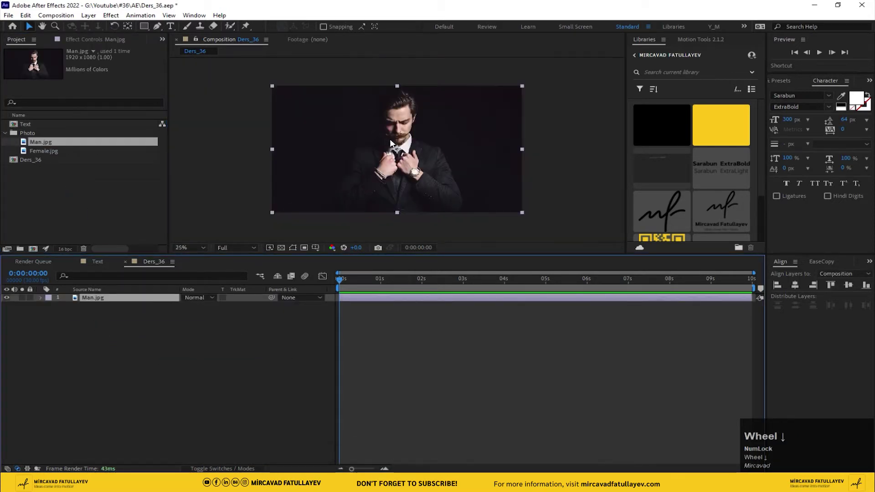
- Pre-compose the Man.jpg layer as Photo, moving all attributes into the new composition
{"action": "right_click", "coordinate": [86, 298]}
{"action": "left_click", "coordinate": [157, 291]}
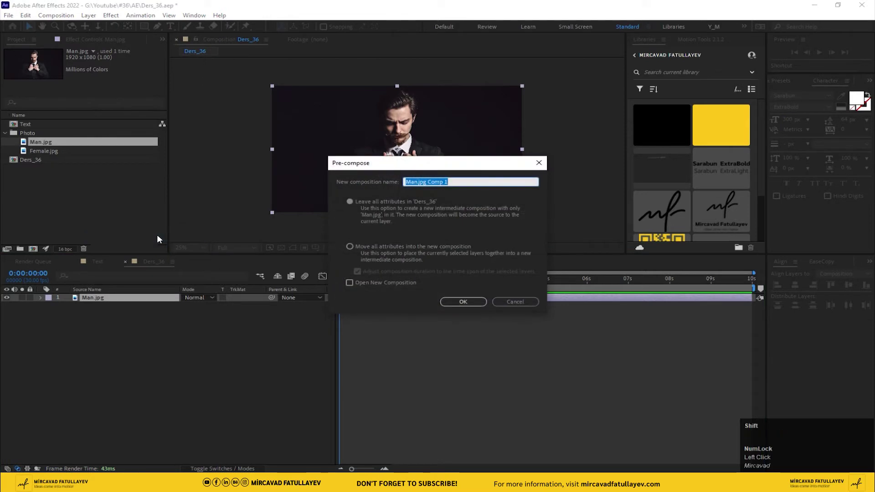
{"action": "type", "text": "Photo"}
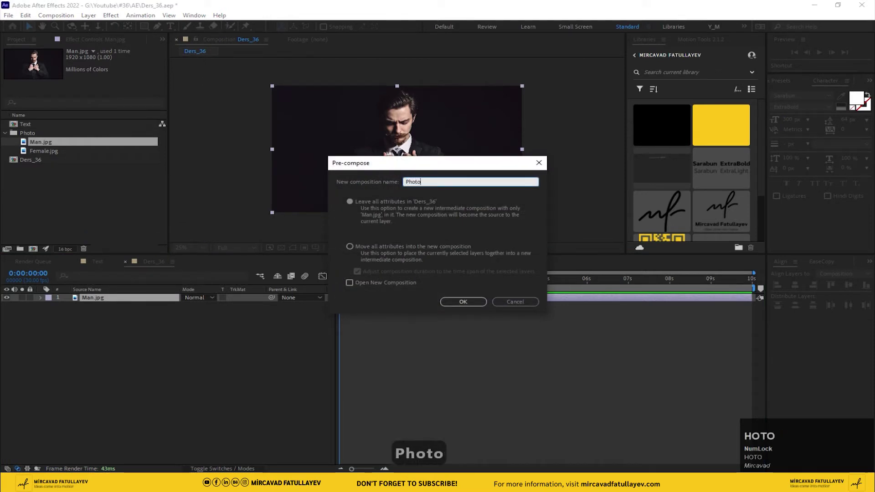
{"action": "left_click", "coordinate": [394, 259]}
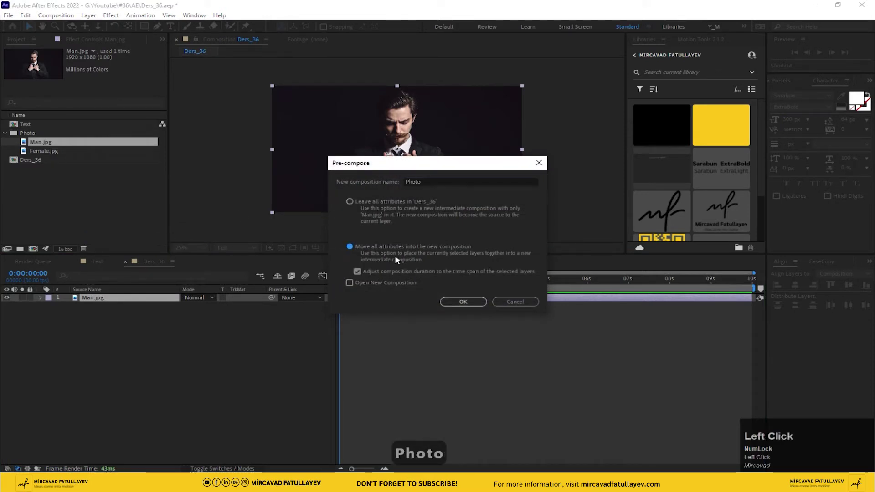
{"action": "left_click", "coordinate": [462, 302]}
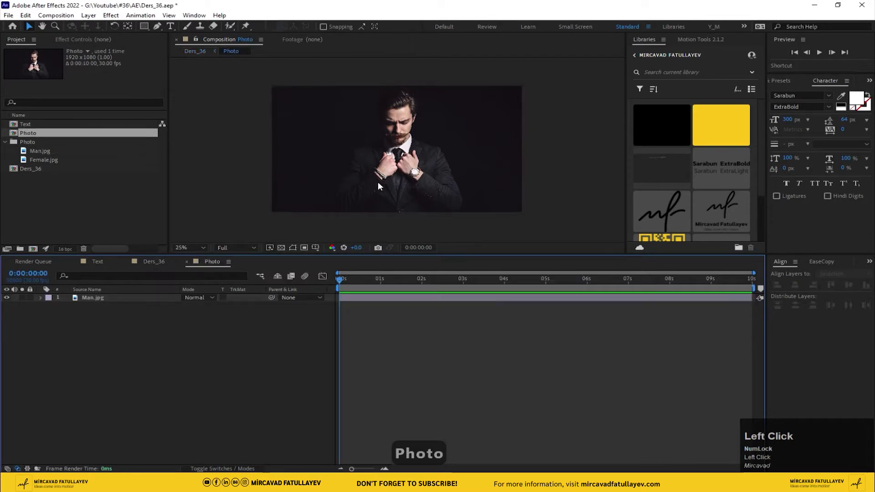
- Apply the Black & White effect to the Man.jpg layer inside the Photo composition
{"action": "double_click", "coordinate": [88, 298]}
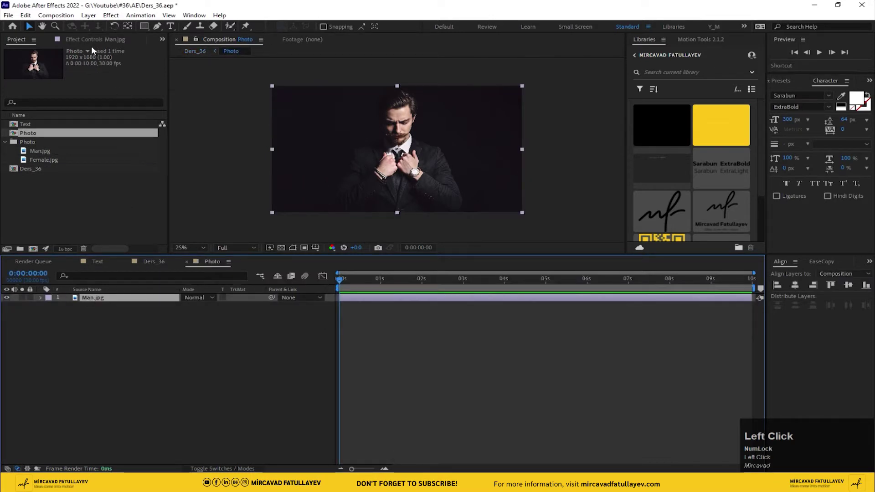
{"action": "key", "text": "ctrl+space"}
{"action": "type", "text": "blac"}
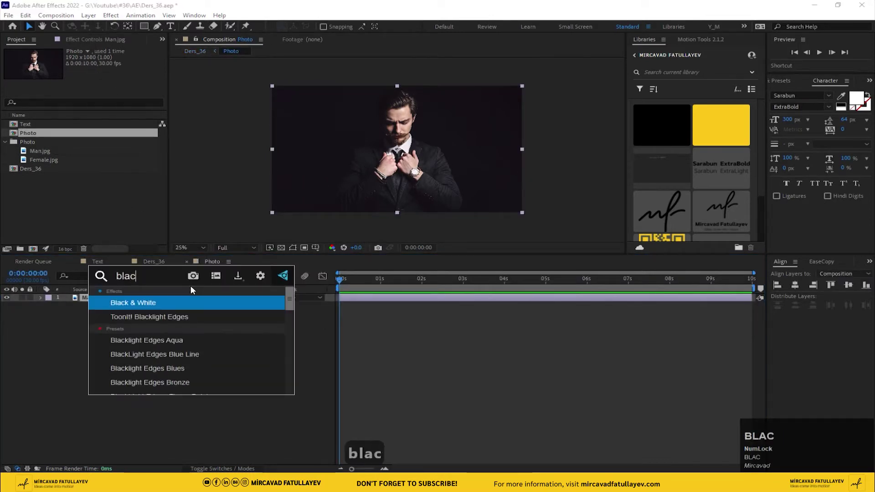
{"action": "key", "text": "Return"}
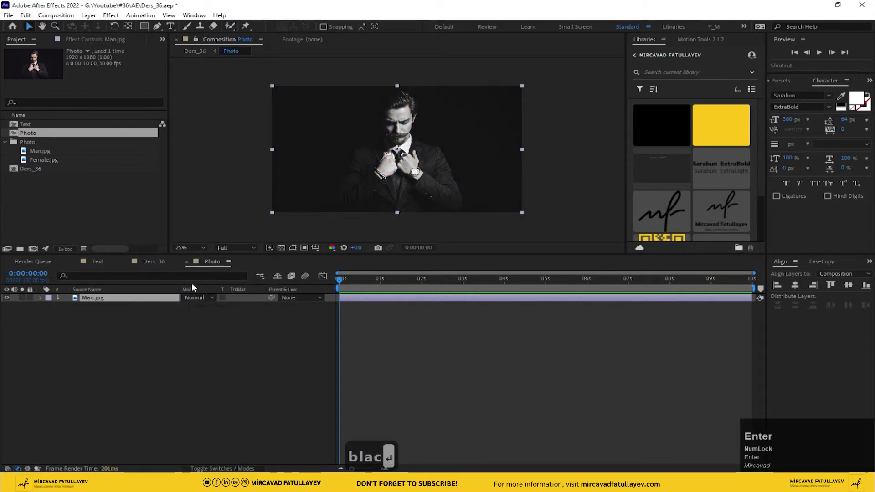
- Set the Black & White effect's Reds to 221, Yellows to 260 and Greens to 48, and compare the photo with and without it
{"action": "left_click", "coordinate": [84, 39]}
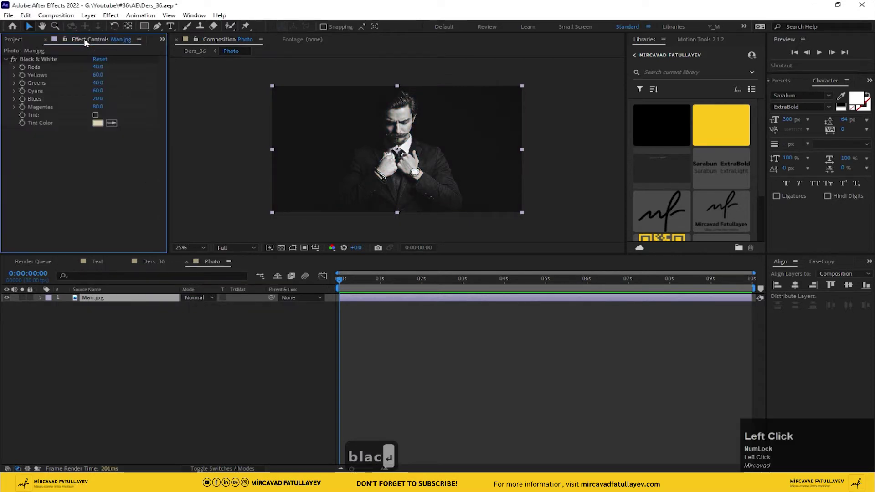
{"action": "left_click_drag", "start_coordinate": [98, 67], "coordinate": [118, 73]}
{"action": "scroll", "coordinate": [376, 134], "scroll_direction": "up", "scroll_amount": 2}
{"action": "middle_click", "coordinate": [375, 134]}
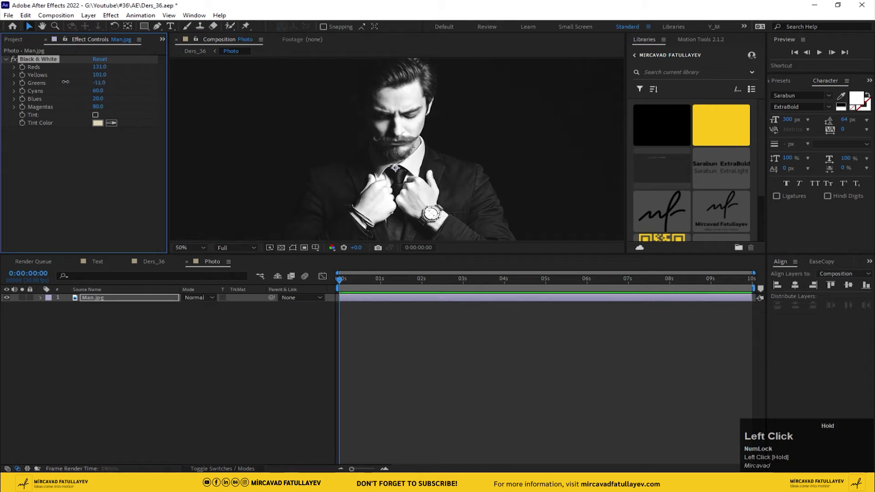
{"action": "left_click_drag", "start_coordinate": [66, 81], "coordinate": [166, 74]}
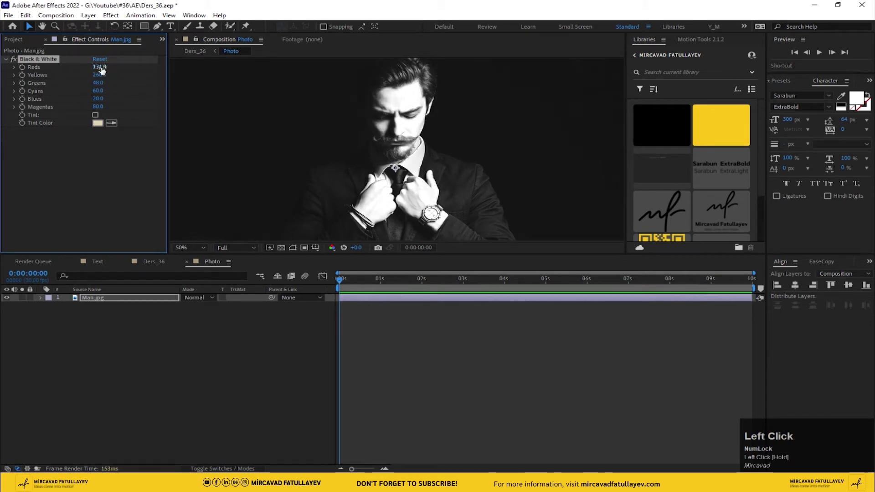
{"action": "left_click_drag", "start_coordinate": [99, 66], "coordinate": [147, 68]}
{"action": "scroll", "coordinate": [326, 125], "scroll_direction": "down", "scroll_amount": 1}
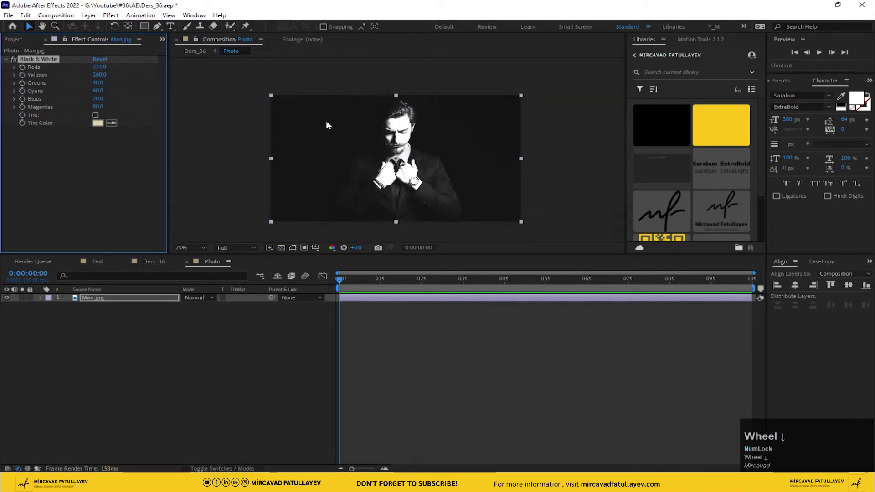
{"action": "left_click", "coordinate": [14, 60]}
{"action": "left_click", "coordinate": [14, 59]}
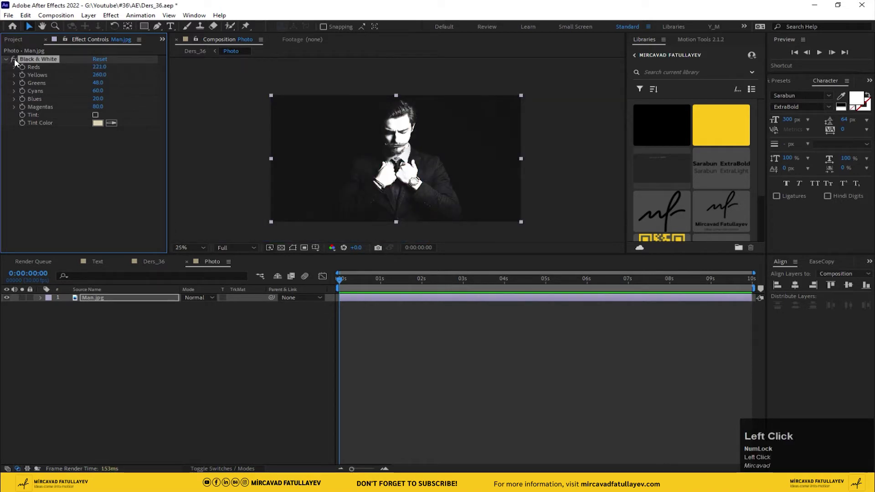
- Apply the Levels effect to the Man.jpg layer
{"action": "left_click", "coordinate": [100, 298]}
{"action": "key", "text": "ctrl+space"}
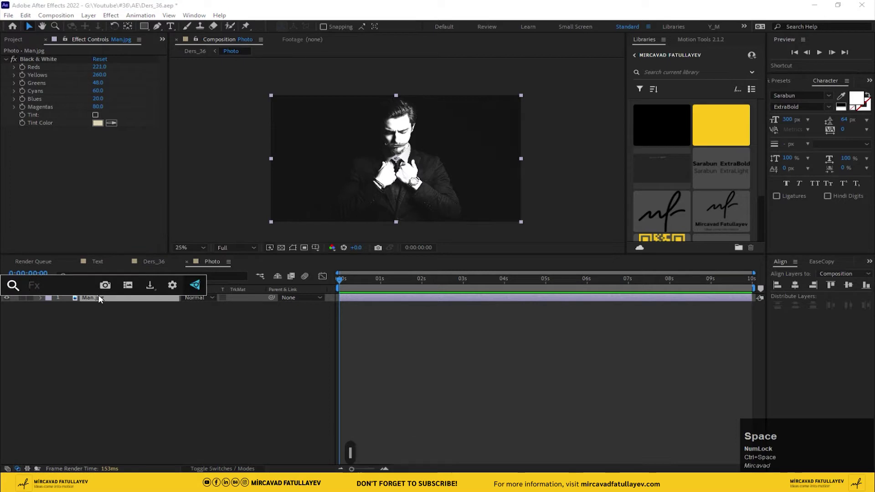
{"action": "type", "text": "leve"}
{"action": "key", "text": "Return"}
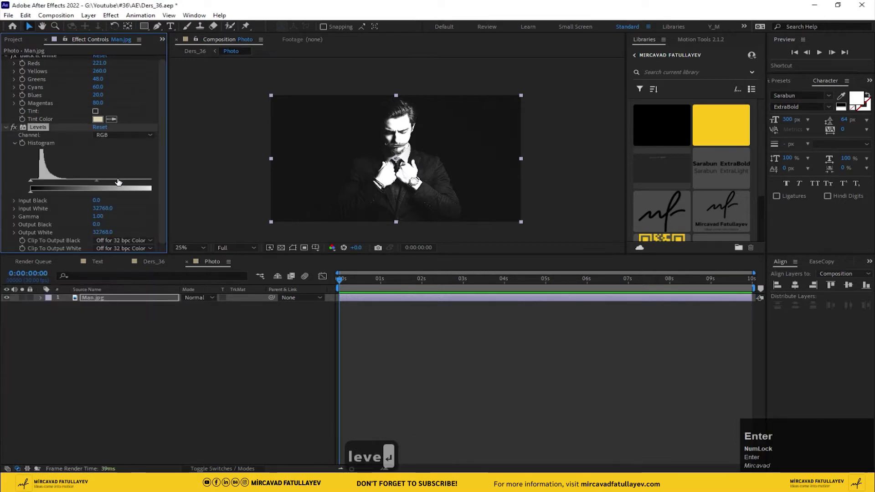
- Set the Levels effect's Input Black to 4915.2 and Input White to 32112.6 to darken the photo's background
{"action": "left_click_drag", "start_coordinate": [96, 201], "coordinate": [104, 199]}
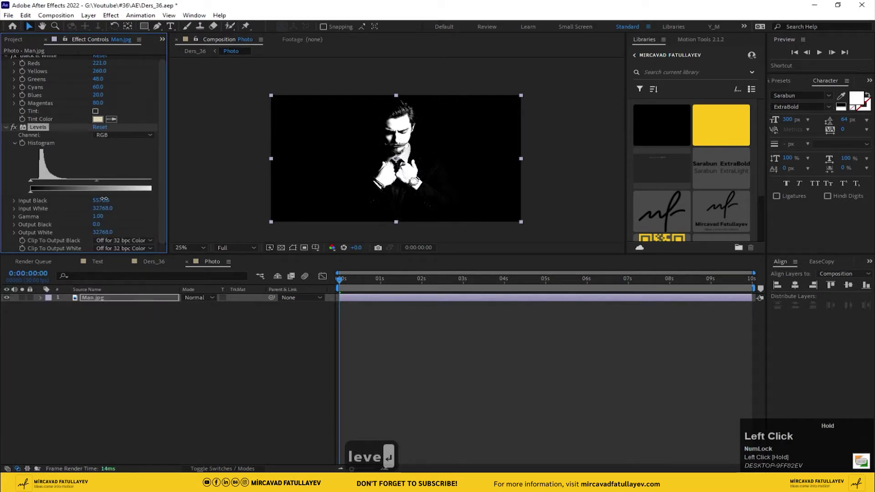
{"action": "scroll", "coordinate": [417, 157], "scroll_direction": "up", "scroll_amount": 4}
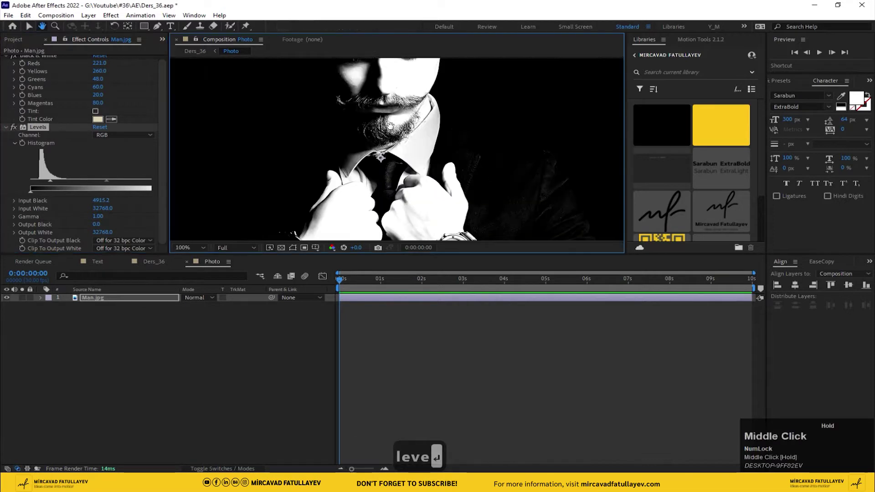
{"action": "middle_click", "coordinate": [240, 198]}
{"action": "left_click_drag", "start_coordinate": [104, 208], "coordinate": [103, 209]}
{"action": "scroll", "coordinate": [362, 161], "scroll_direction": "down", "scroll_amount": 2}
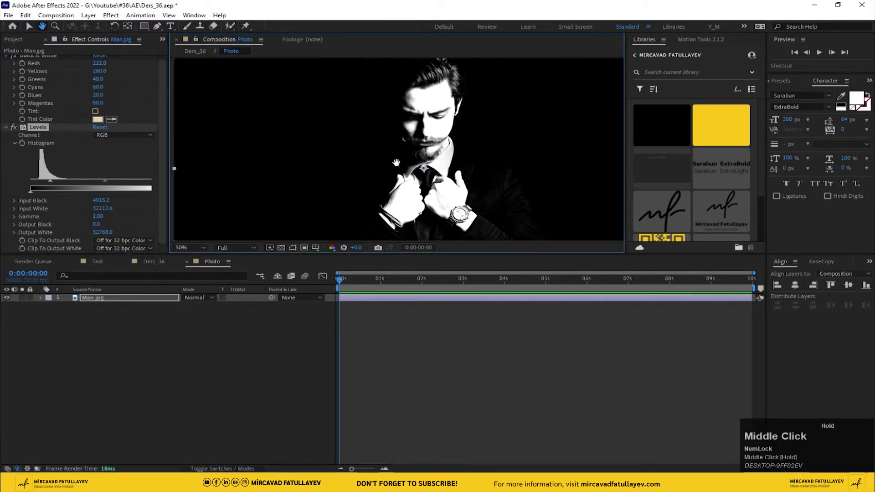
{"action": "left_click", "coordinate": [281, 248]}
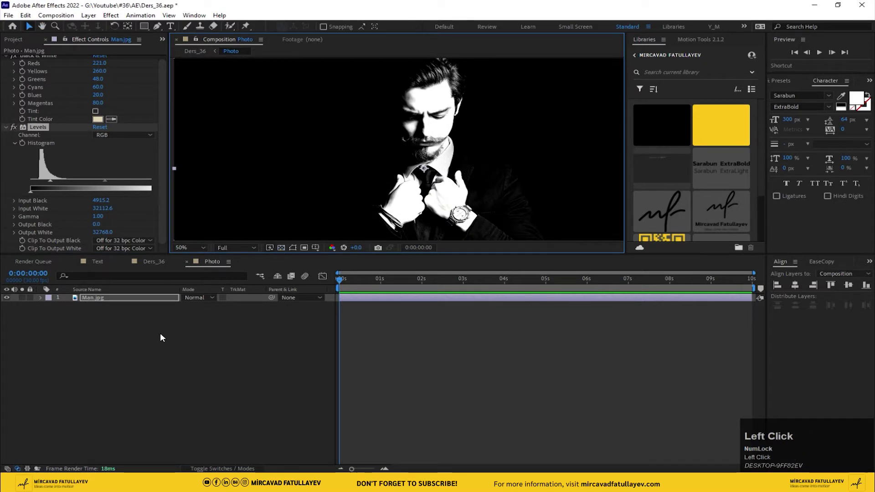
- Place the Text composition above the Photo layer in the Ders_36 composition
{"action": "left_click", "coordinate": [151, 261]}
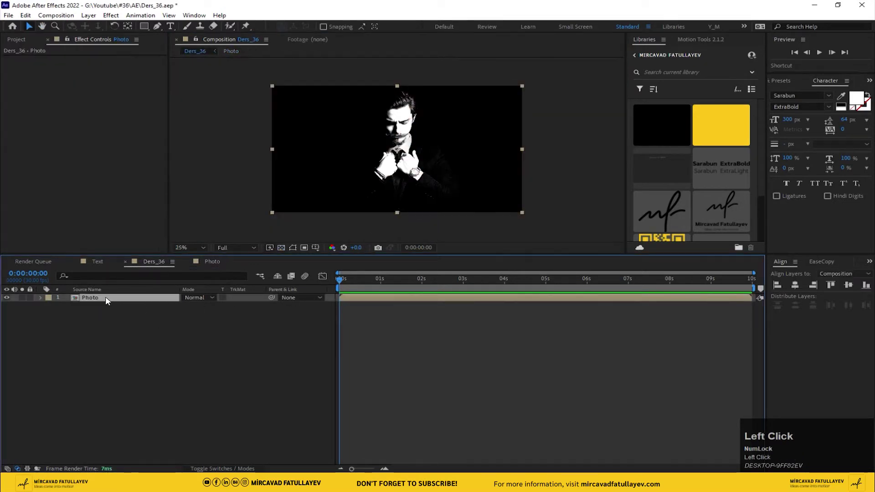
{"action": "left_click", "coordinate": [17, 40]}
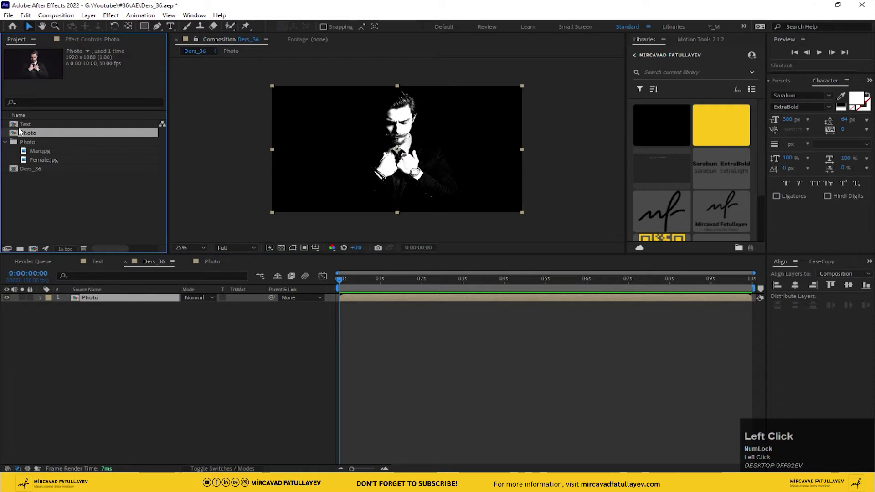
{"action": "left_click_drag", "start_coordinate": [22, 125], "coordinate": [114, 293]}
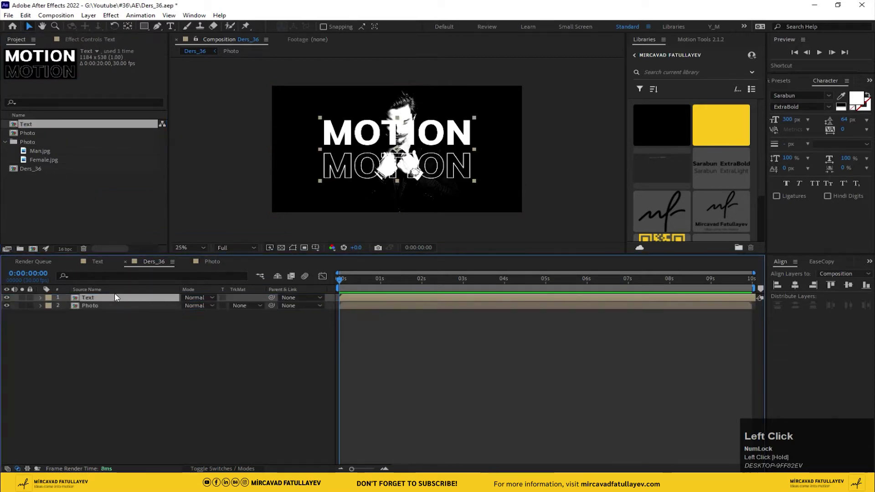
- Scale the Text layer to 30%
{"action": "key", "text": "s"}
{"action": "left_click", "coordinate": [215, 305]}
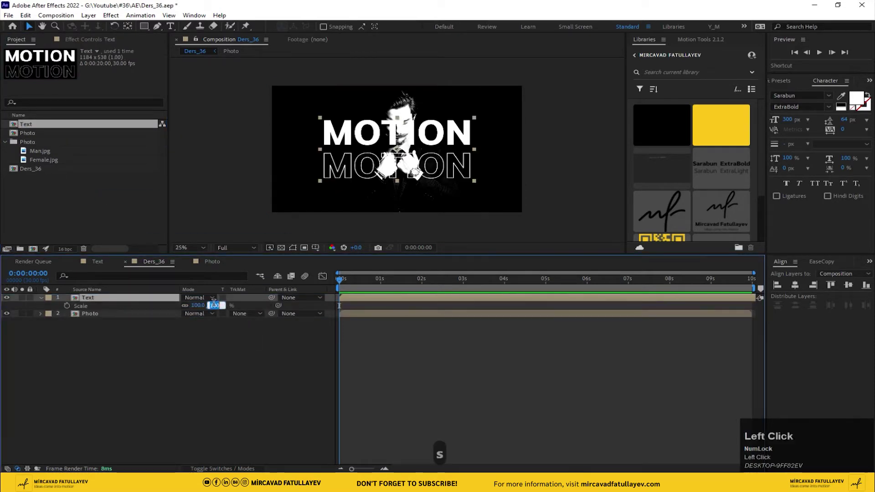
{"action": "type", "text": "30"}
{"action": "key", "text": "Return"}
- Apply the CC RepeTile effect to the Text layer
{"action": "key", "text": "ctrl+space"}
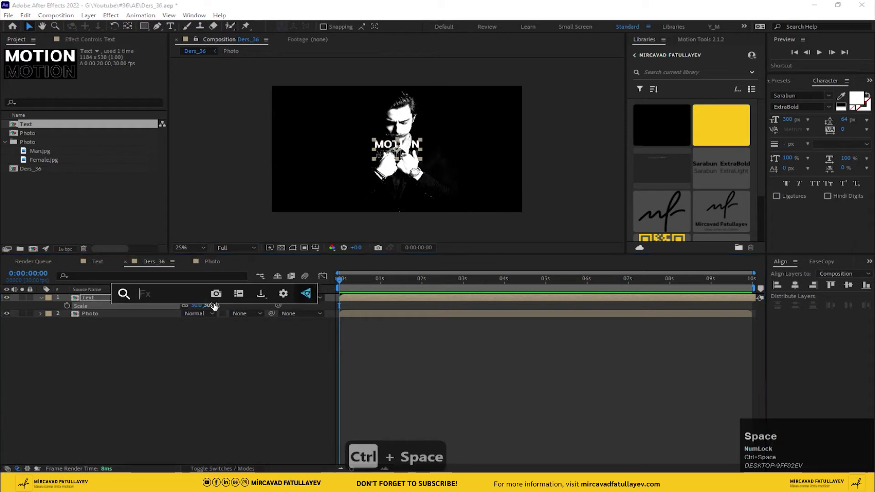
{"action": "type", "text": "ccre"}
{"action": "left_click", "coordinate": [163, 324]}
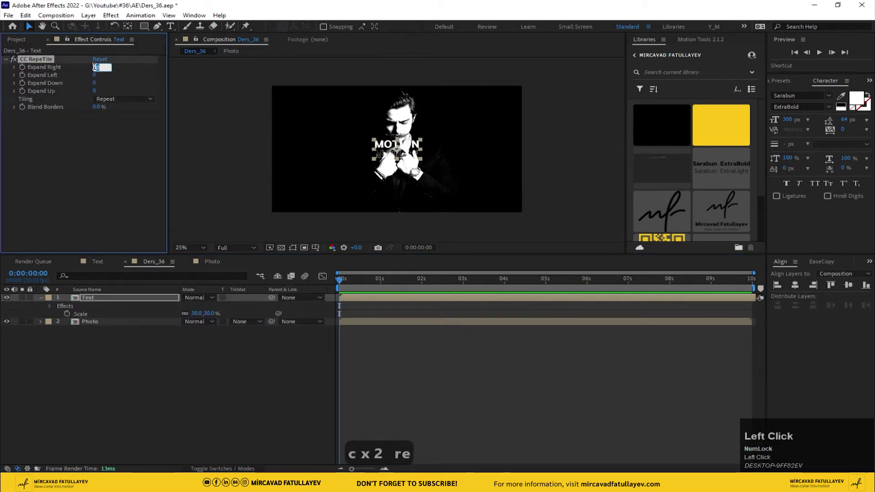
- Set the Text layer's CC RepeTile Expand Right to 2576 and Expand Left to 3000
{"action": "type", "text": "1500"}
{"action": "key", "text": "Return"}
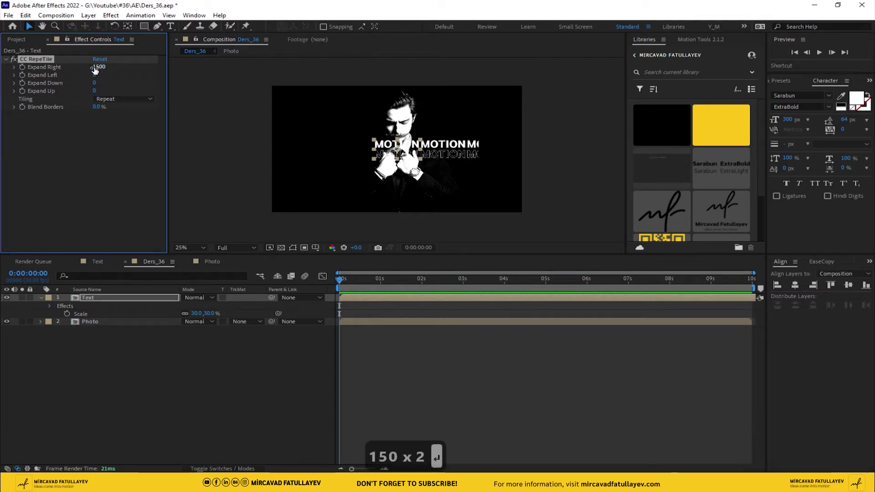
{"action": "left_click_drag", "start_coordinate": [104, 69], "coordinate": [161, 69]}
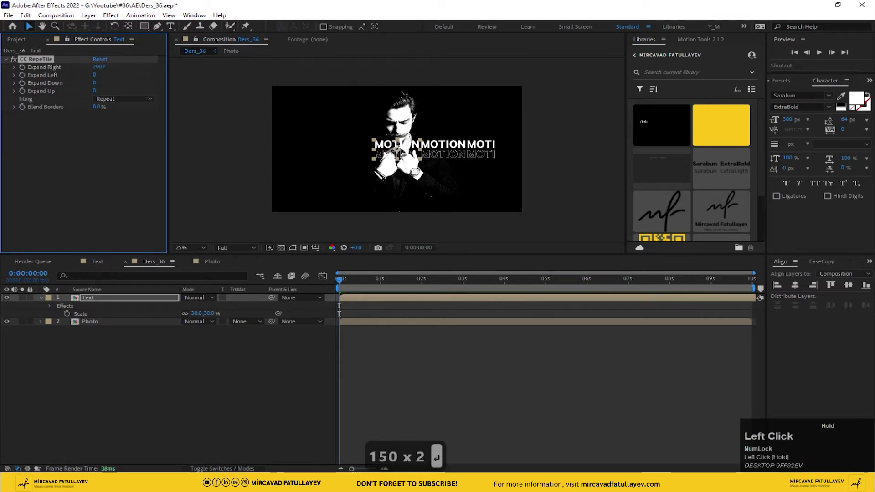
{"action": "left_click_drag", "start_coordinate": [643, 121], "coordinate": [722, 128]}
{"action": "left_click_drag", "start_coordinate": [95, 74], "coordinate": [290, 144]}
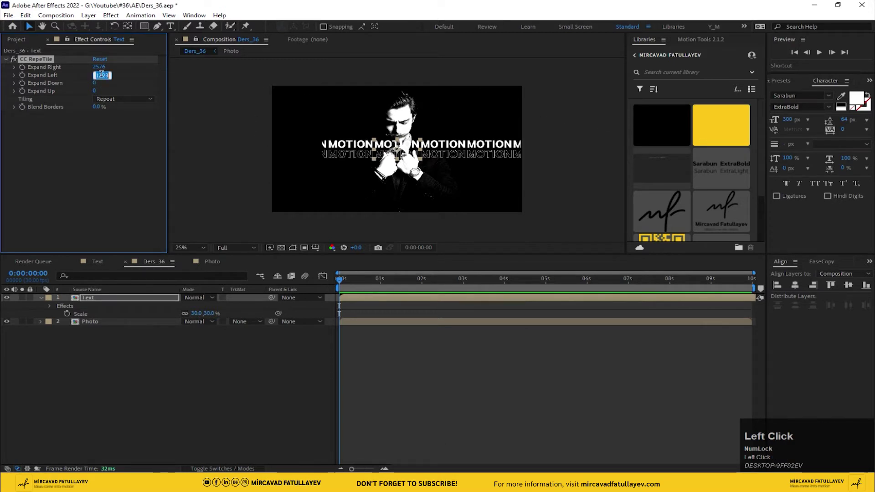
{"action": "type", "text": "3000"}
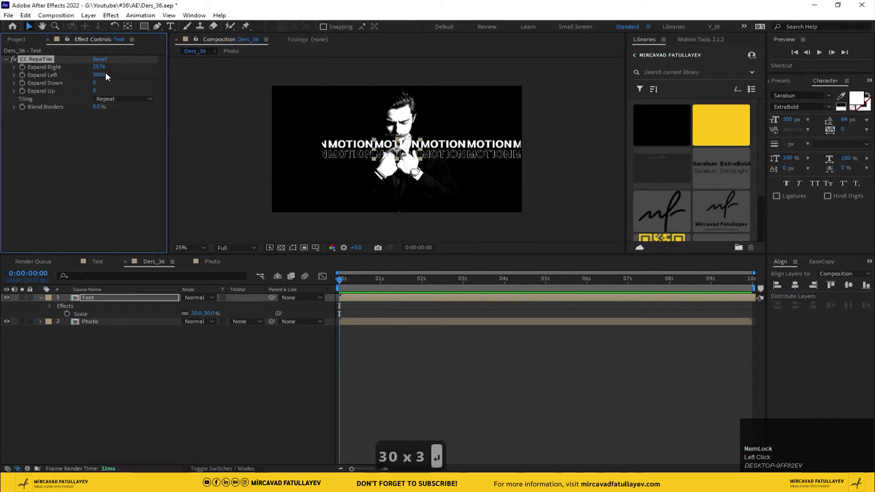
{"action": "key", "text": "Return"}
- Set CC RepeTile's Expand Down to 1461 and Expand Up to 1500 on the Text layer
{"action": "left_click_drag", "start_coordinate": [92, 82], "coordinate": [98, 85]}
{"action": "type", "text": "1500"}
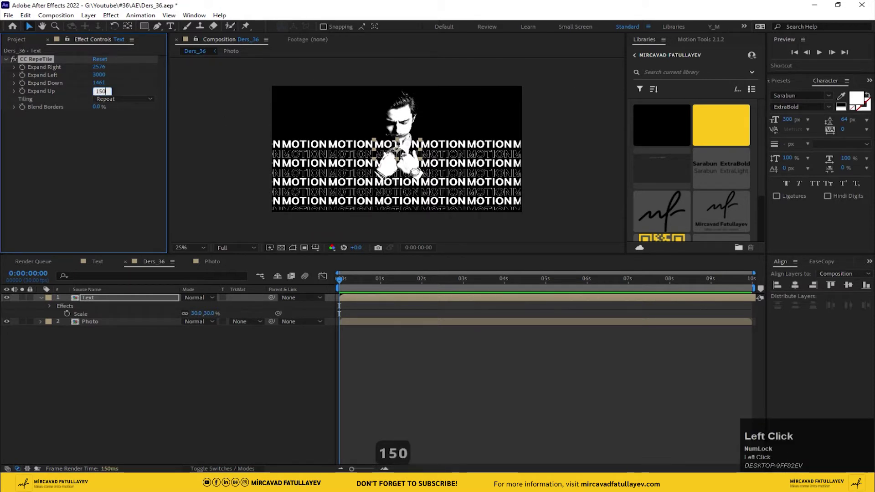
{"action": "key", "text": "Return"}
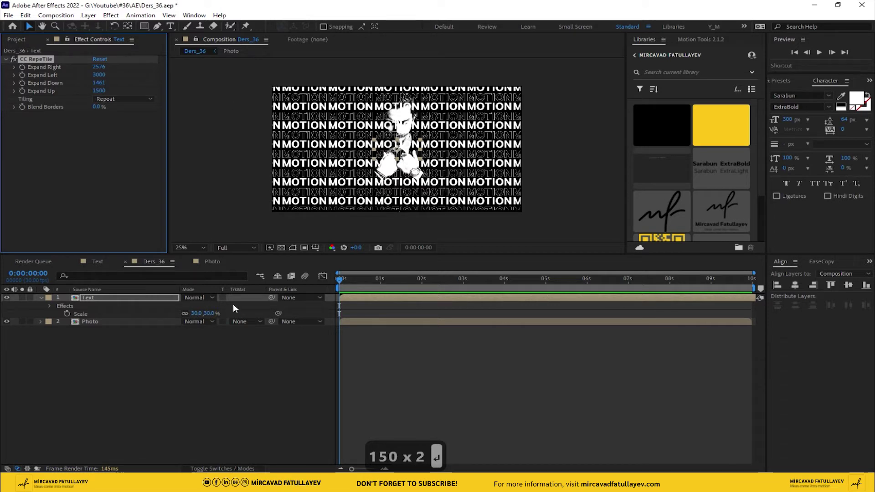
- Set the Photo layer's track matte to Alpha Matte "Text"
{"action": "left_click", "coordinate": [249, 320]}
{"action": "left_click", "coordinate": [271, 344]}
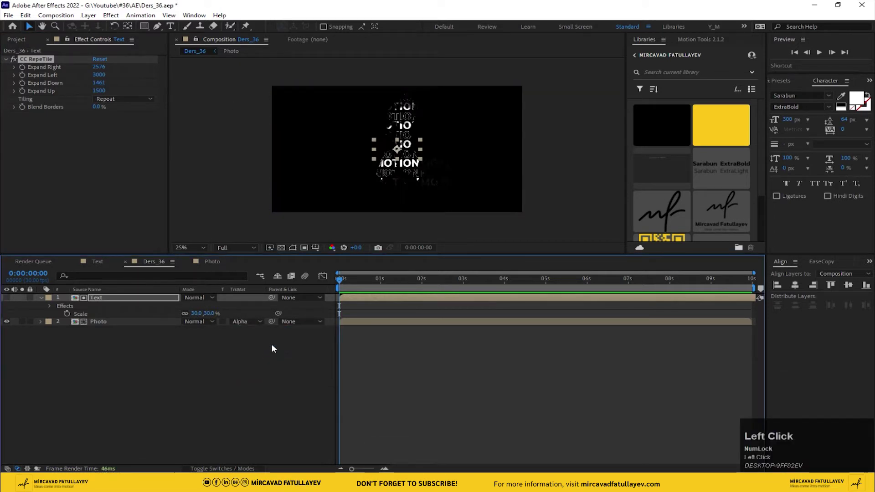
{"action": "scroll", "coordinate": [400, 152], "scroll_direction": "up", "scroll_amount": 2}
{"action": "left_click_drag", "start_coordinate": [398, 153], "coordinate": [360, 160]}
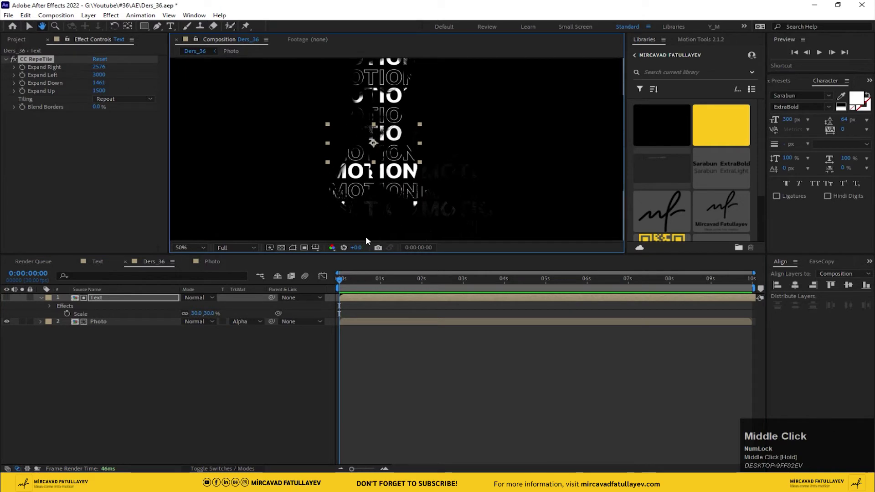
- Scale the Text layer down to 10%
{"action": "mouse_move", "coordinate": [346, 284]}
{"action": "left_mouse_down"}
{"action": "mouse_move", "coordinate": [397, 286]}
{"action": "mouse_move", "coordinate": [340, 284]}
{"action": "left_mouse_up"}
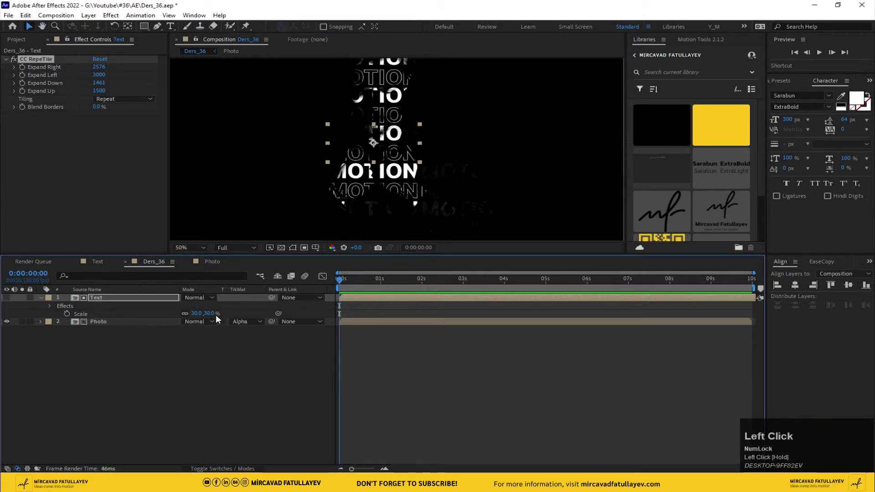
{"action": "type", "text": "10"}
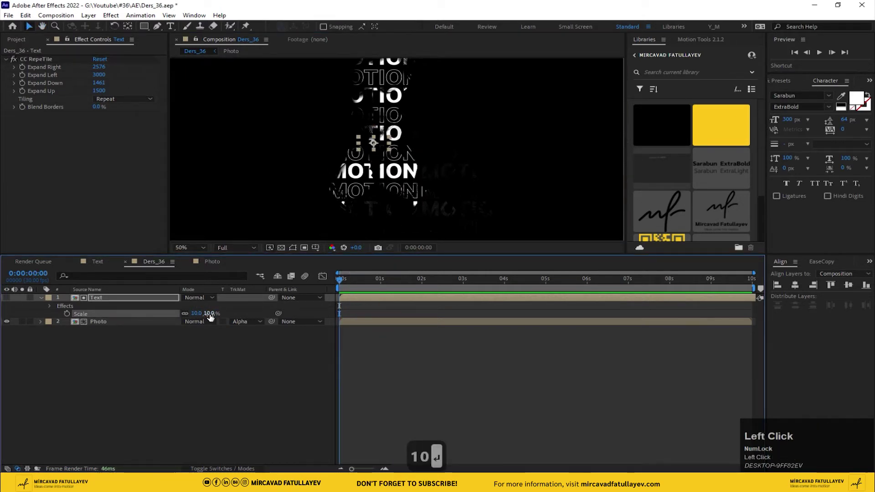
{"action": "key", "text": "Return"}
{"action": "scroll", "coordinate": [371, 164], "scroll_direction": "down", "scroll_amount": 1}
{"action": "scroll", "coordinate": [371, 164], "scroll_direction": "up", "scroll_amount": 1}
{"action": "scroll", "coordinate": [370, 165], "scroll_direction": "down", "scroll_amount": 1}
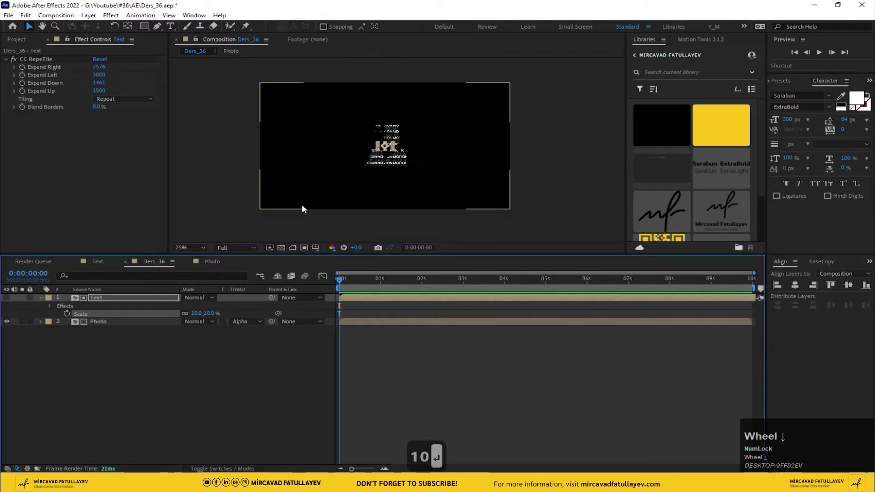
- Remove the Photo layer's track matte and make the Text layer visible again
{"action": "left_click", "coordinate": [245, 321]}
{"action": "left_click", "coordinate": [243, 331]}
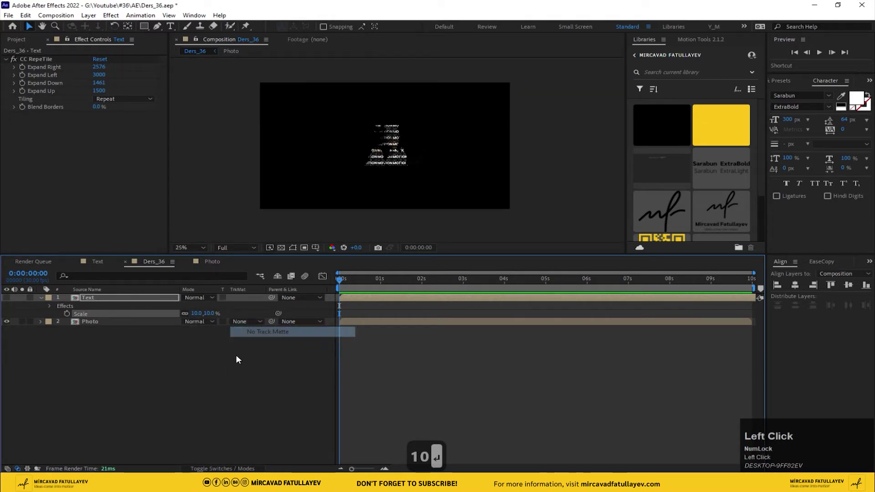
{"action": "left_click", "coordinate": [43, 59]}
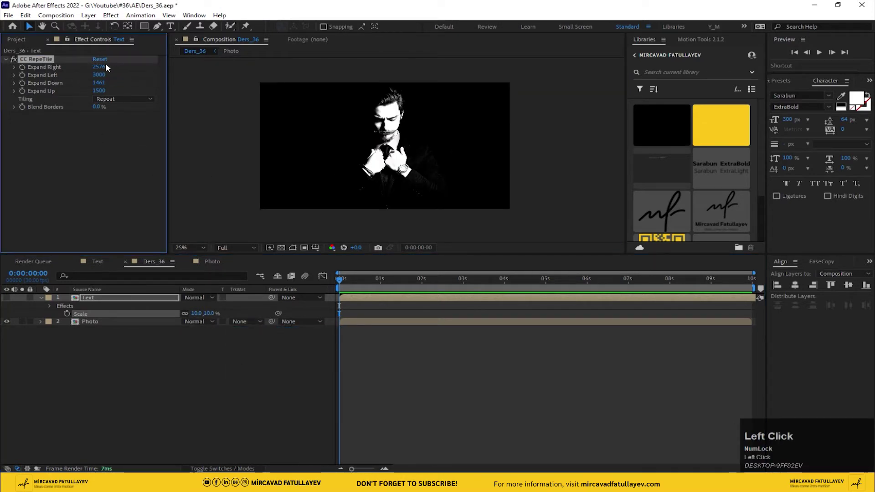
{"action": "mouse_move", "coordinate": [99, 67]}
{"action": "left_mouse_down"}
{"action": "mouse_move", "coordinate": [162, 63]}
{"action": "mouse_move", "coordinate": [110, 64]}
{"action": "mouse_move", "coordinate": [145, 70]}
{"action": "mouse_move", "coordinate": [133, 75]}
{"action": "mouse_move", "coordinate": [98, 63]}
{"action": "left_mouse_up"}
{"action": "left_click", "coordinate": [6, 298]}
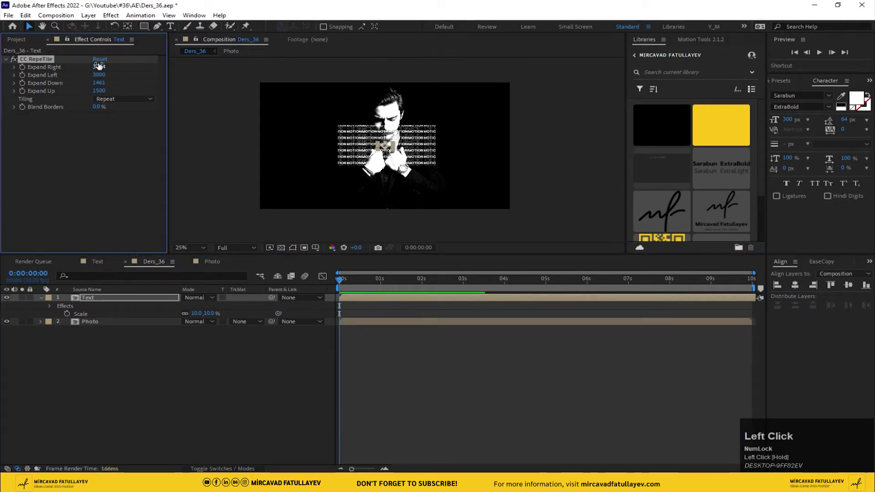
- Set both Expand Right and Expand Left of the Text layer's CC RepeTile effect to 9000
{"action": "left_click", "coordinate": [98, 63]}
{"action": "type", "text": "9000"}
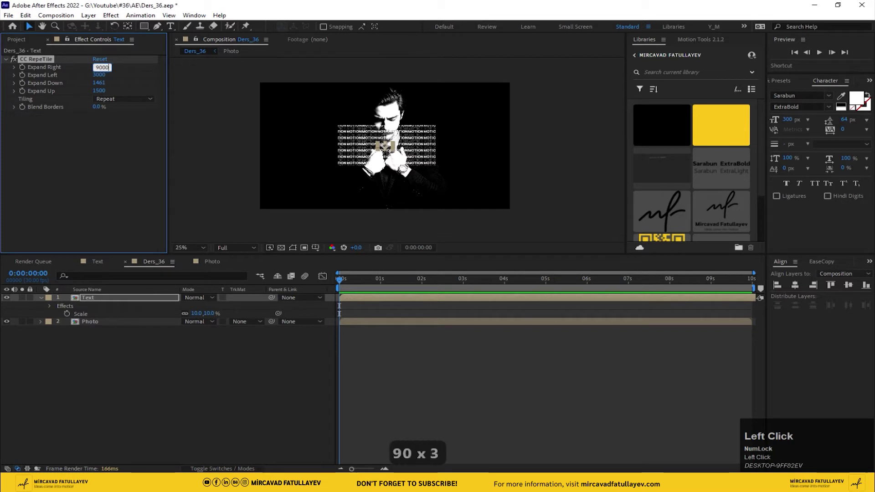
{"action": "key", "text": "Return"}
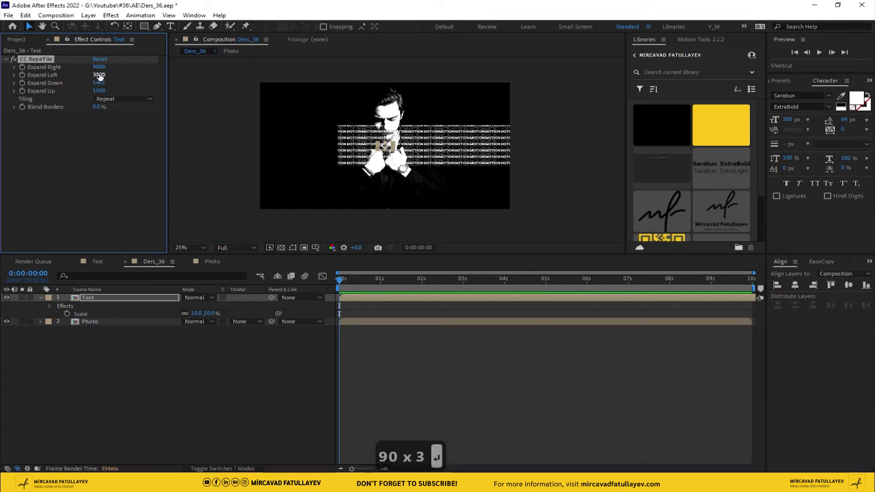
{"action": "left_click", "coordinate": [99, 74]}
{"action": "type", "text": "9+00"}
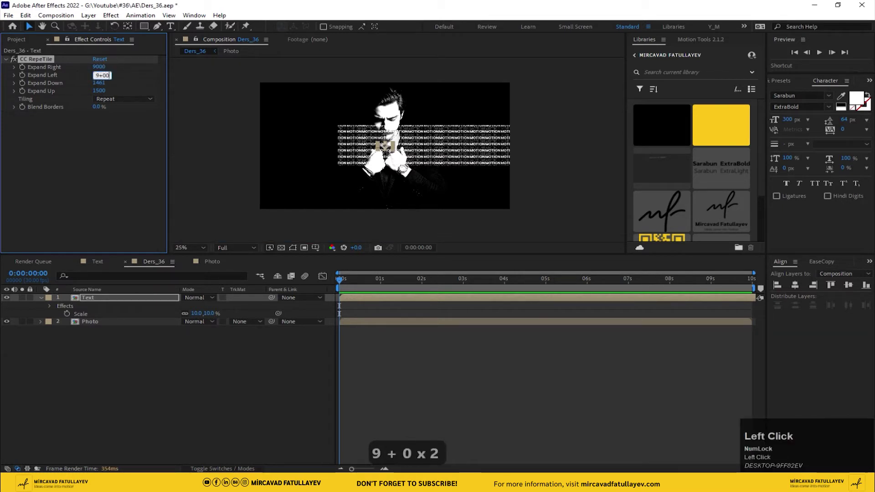
{"action": "type", "text": "0"}
{"action": "key", "text": "Return"}
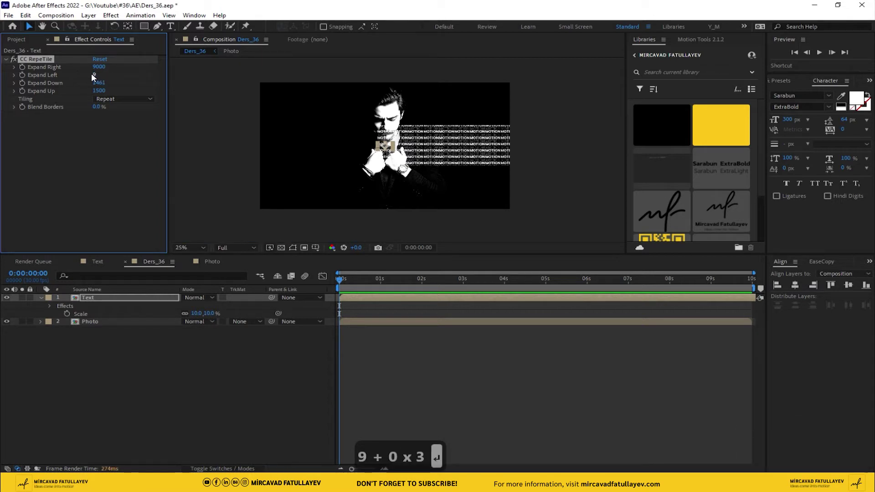
{"action": "left_click", "coordinate": [93, 73]}
{"action": "type", "text": "9000"}
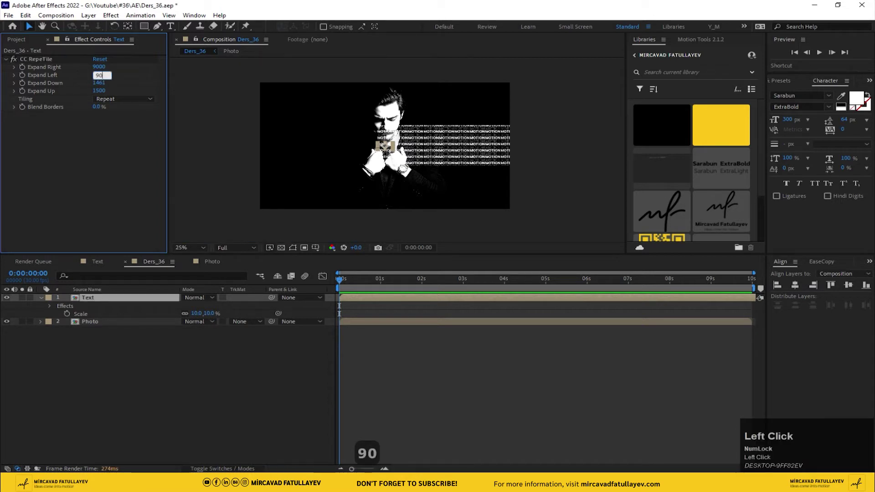
{"action": "key", "text": "Return"}
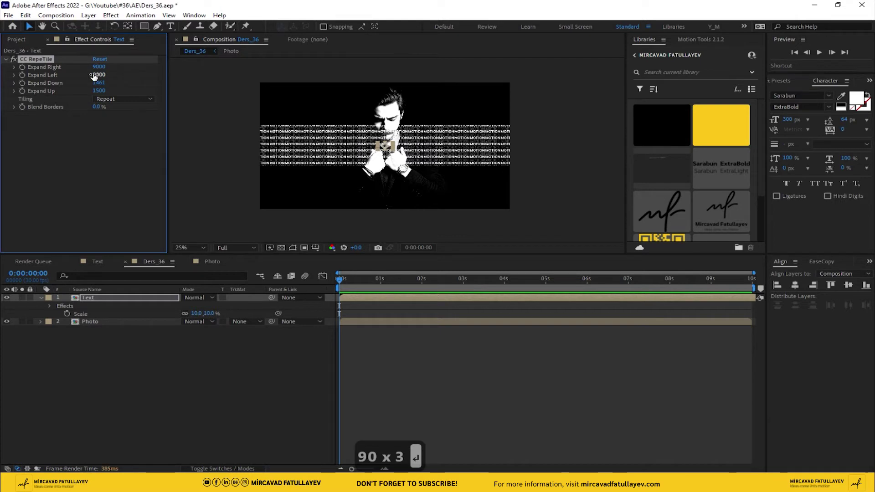
- Set CC RepeTile's Expand Down to 5000 and check the tiling along the frame's lower edge
{"action": "left_click", "coordinate": [100, 83]}
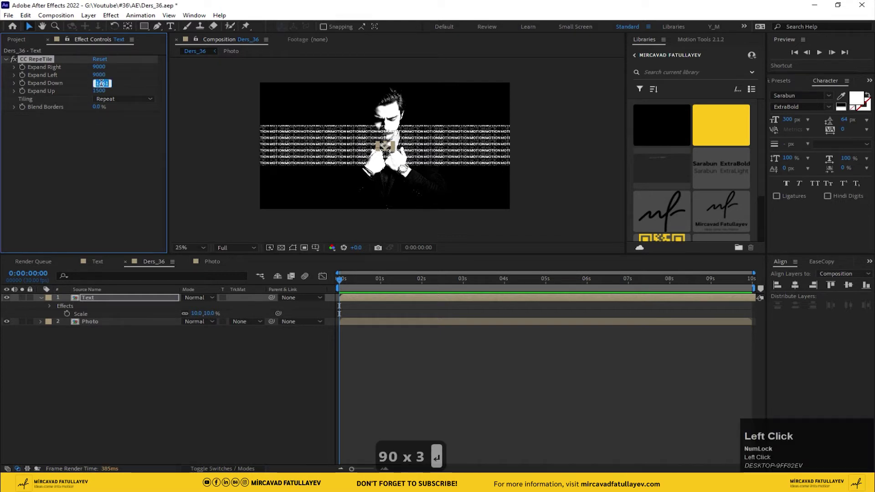
{"action": "type", "text": "5000"}
{"action": "key", "text": "Return"}
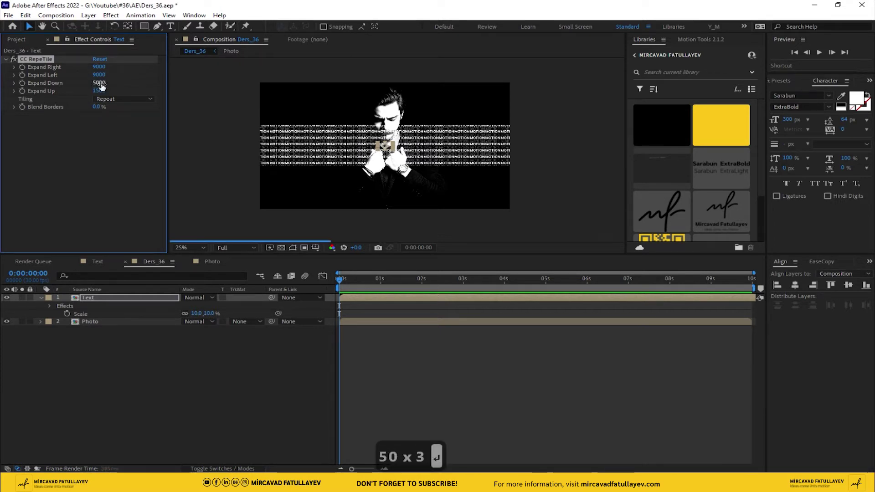
{"action": "left_click_drag", "start_coordinate": [292, 183], "coordinate": [322, 144]}
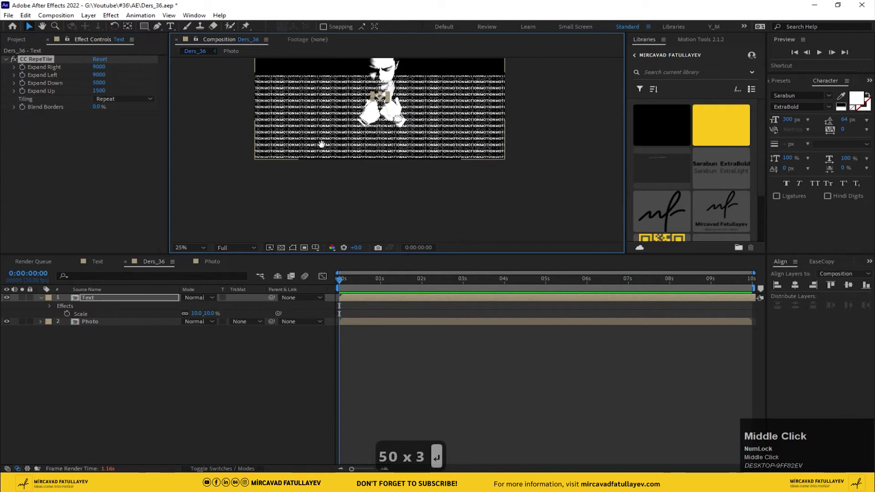
{"action": "scroll", "coordinate": [339, 169], "scroll_direction": "up", "scroll_amount": 2}
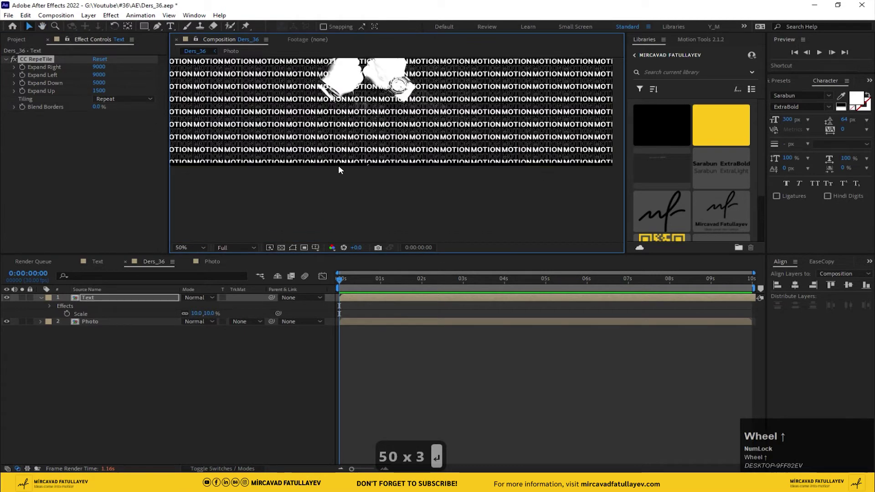
- Increase CC RepeTile's Expand Down to 5200 so the text rows fill the frame's lower edge
{"action": "left_click", "coordinate": [99, 82]}
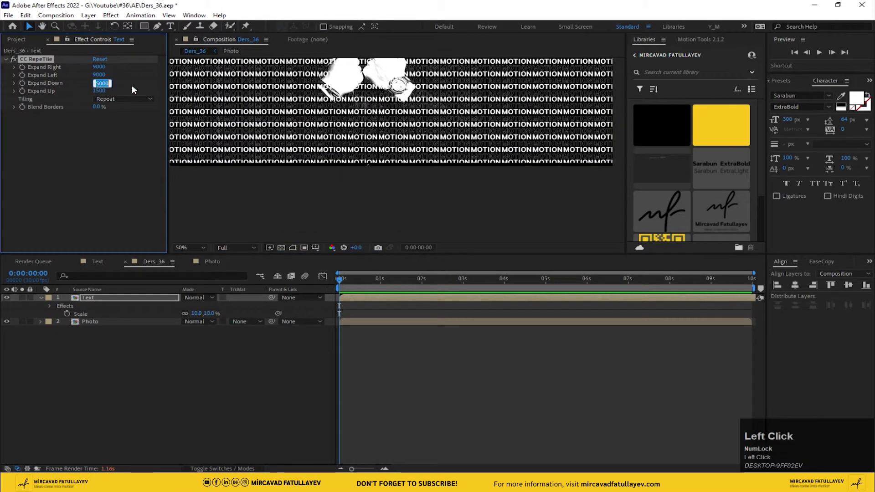
{"action": "type", "text": "5200"}
{"action": "key", "text": "Return"}
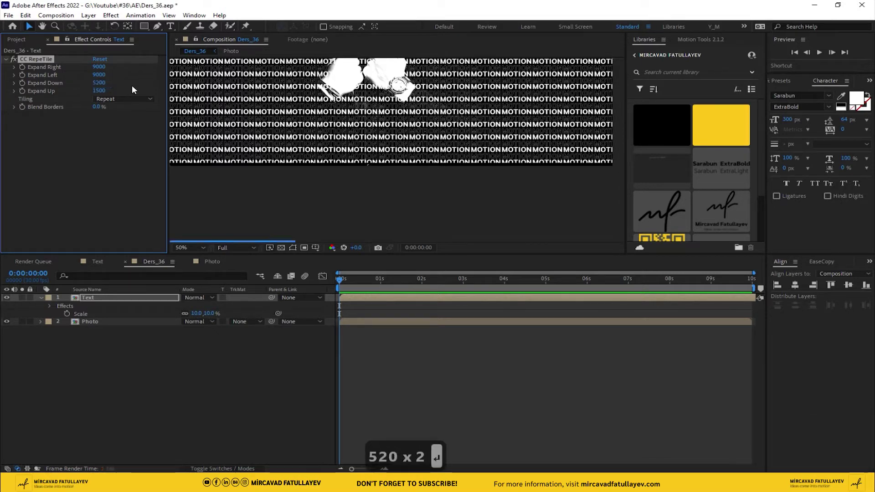
{"action": "scroll", "coordinate": [395, 161], "scroll_direction": "up", "scroll_amount": 2}
{"action": "middle_click", "coordinate": [394, 160]}
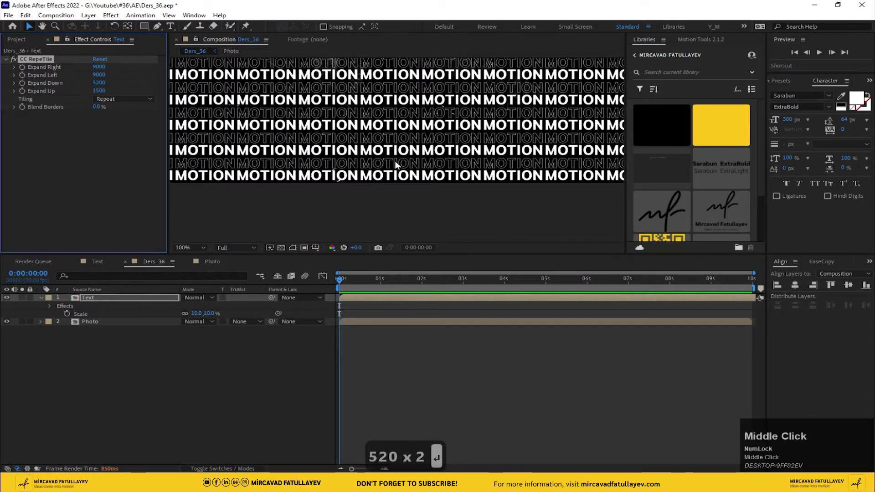
{"action": "scroll", "coordinate": [397, 143], "scroll_direction": "down", "scroll_amount": 4}
{"action": "middle_click", "coordinate": [396, 143]}
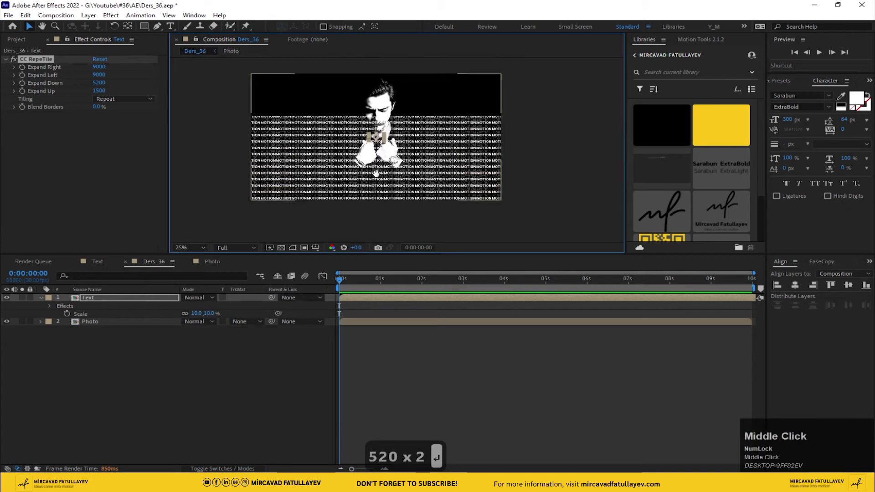
- Set CC RepeTile's Expand Up to 5200 so the text rows fill the upper part of the frame
{"action": "left_click", "coordinate": [99, 91]}
{"action": "type", "text": "5200"}
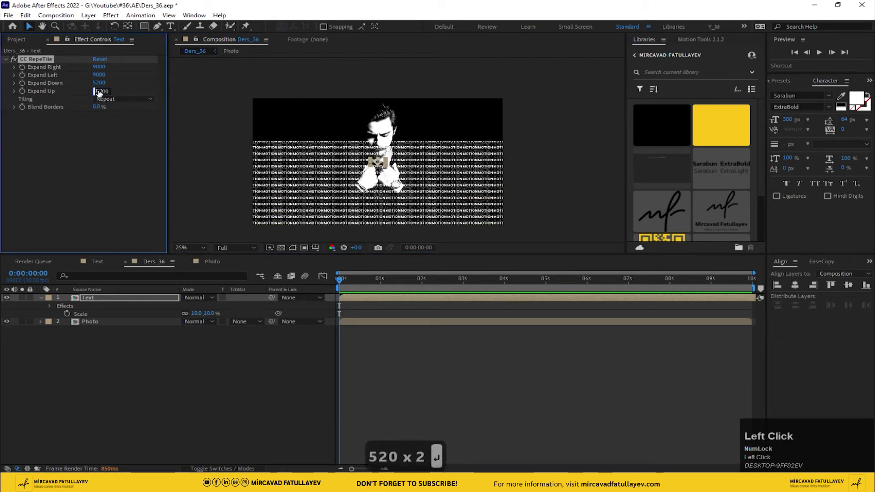
{"action": "key", "text": "Return"}
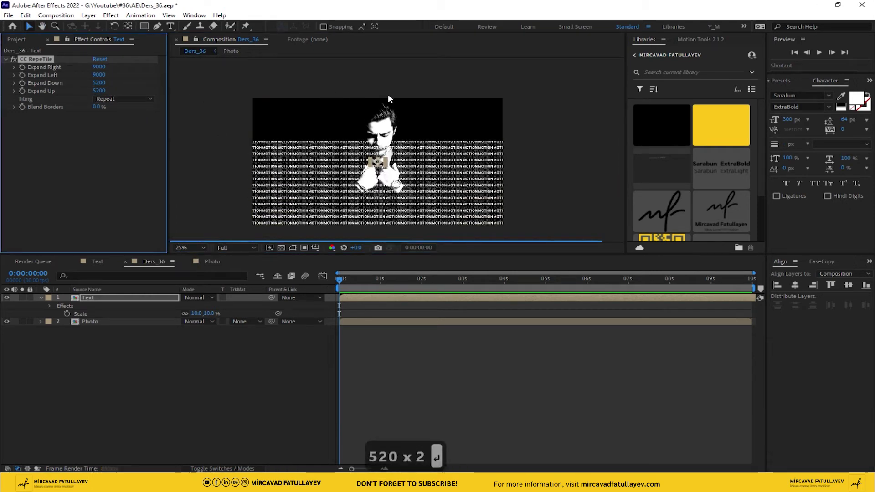
{"action": "scroll", "coordinate": [385, 99], "scroll_direction": "up", "scroll_amount": 2}
{"action": "middle_click", "coordinate": [360, 150]}
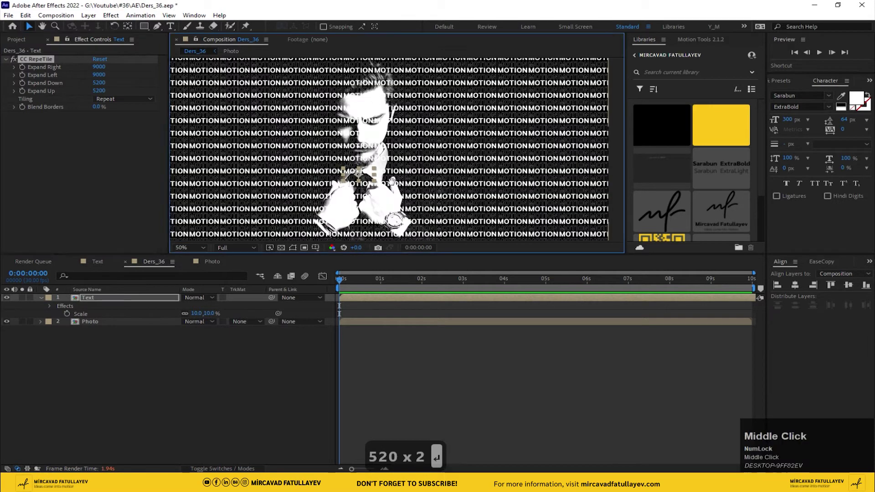
{"action": "scroll", "coordinate": [360, 150], "scroll_direction": "up", "scroll_amount": 2}
{"action": "scroll", "coordinate": [359, 150], "scroll_direction": "down", "scroll_amount": 3}
{"action": "middle_click", "coordinate": [360, 150]}
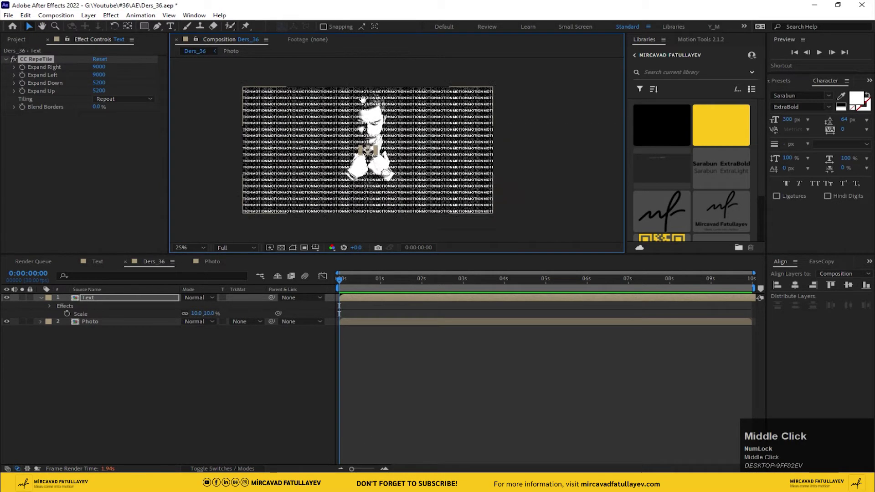
- Apply Alpha Matte "Text" to the Photo layer so the man shows only through the tiled lettering
{"action": "left_click", "coordinate": [248, 321]}
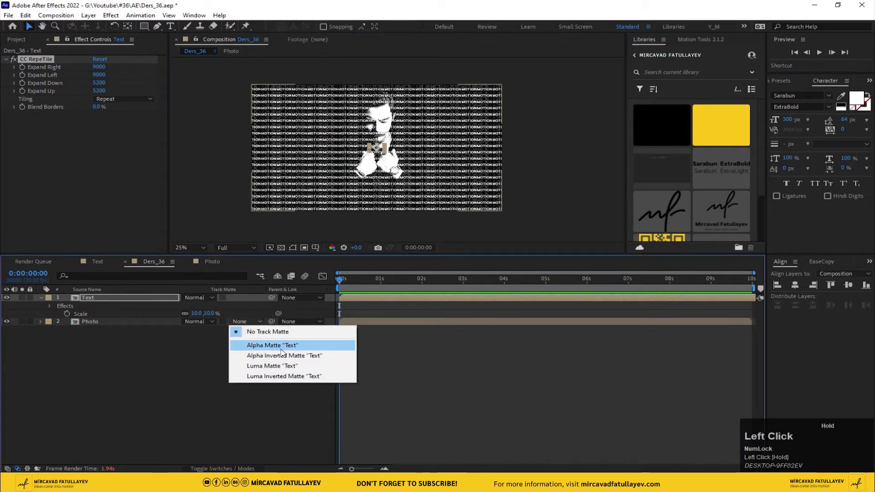
{"action": "left_click", "coordinate": [283, 345]}
{"action": "scroll", "coordinate": [402, 177], "scroll_direction": "up", "scroll_amount": 2}
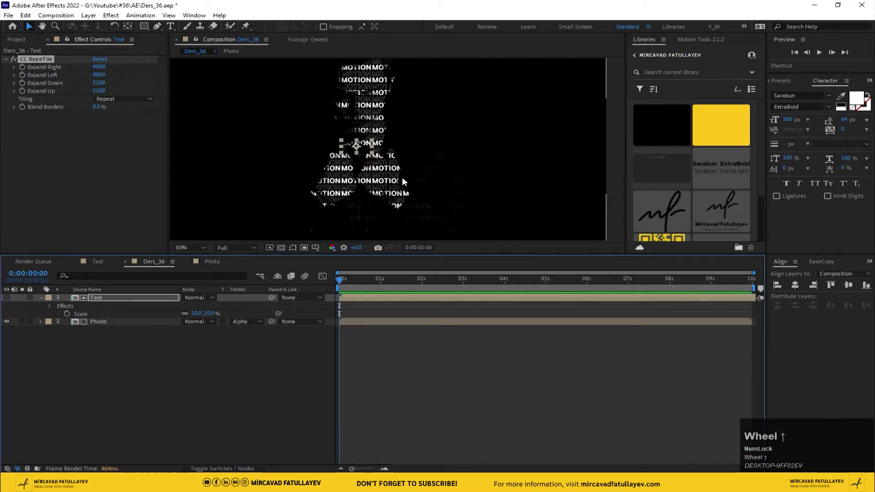
{"action": "middle_click", "coordinate": [369, 178]}
{"action": "middle_click", "coordinate": [369, 177]}
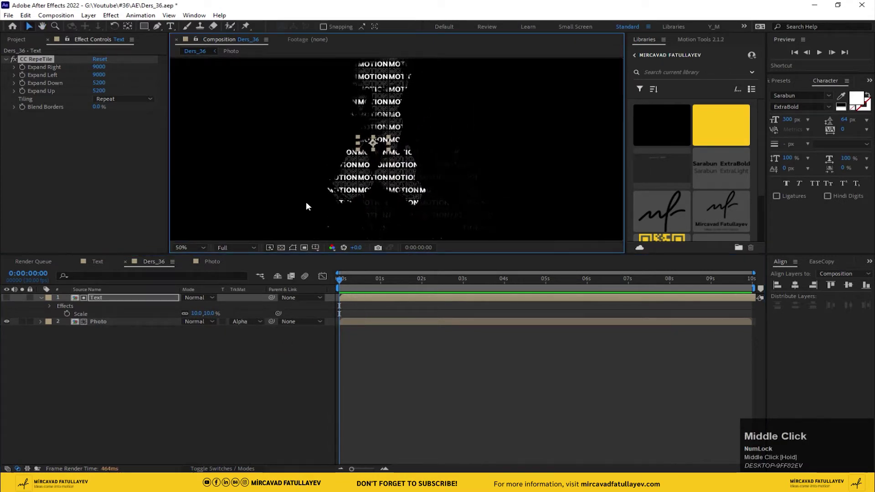
- Apply the CC Kaleida effect to the Text layer
{"action": "scroll", "coordinate": [296, 126], "scroll_direction": "down", "scroll_amount": 2}
{"action": "left_click", "coordinate": [103, 299]}
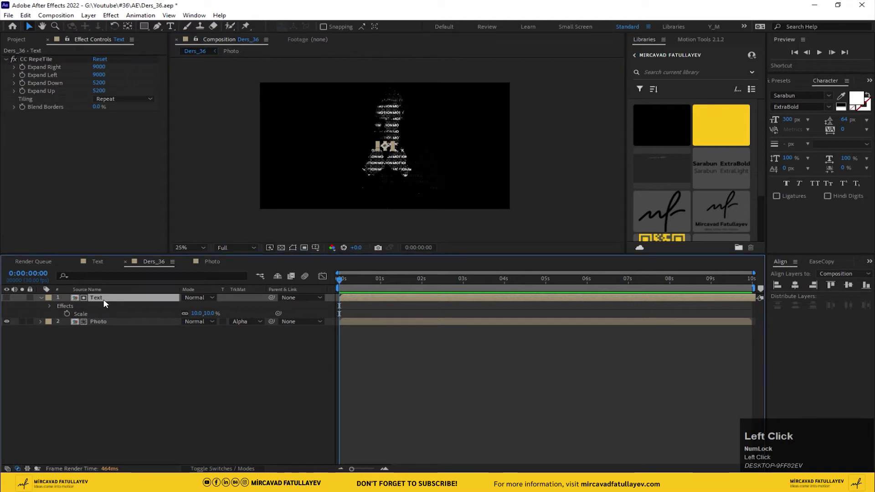
{"action": "key", "text": "ctrl+space"}
{"action": "type", "text": "cc k"}
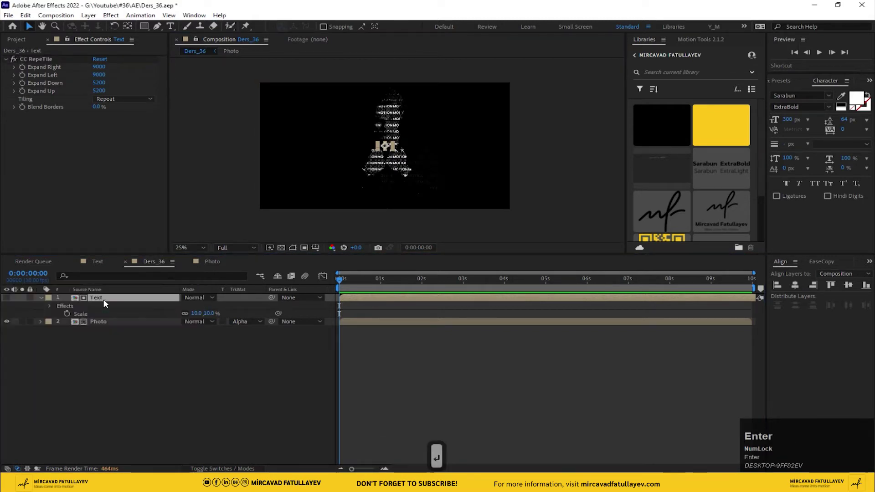
{"action": "key", "text": "Return"}
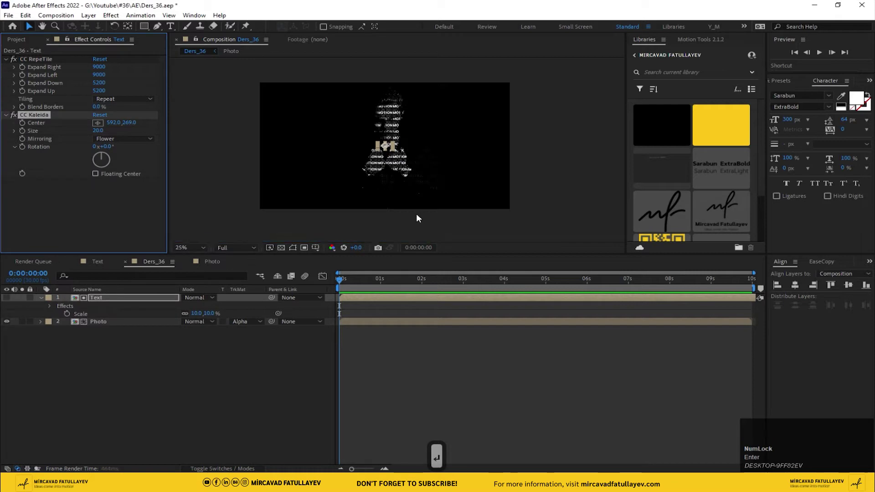
- Set CC Kaleida's Size to 100 and inspect the mirrored lettering over the man
{"action": "scroll", "coordinate": [397, 190], "scroll_direction": "up", "scroll_amount": 1}
{"action": "middle_click", "coordinate": [378, 176]}
{"action": "left_click_drag", "start_coordinate": [379, 175], "coordinate": [386, 190]}
{"action": "left_click", "coordinate": [94, 131]}
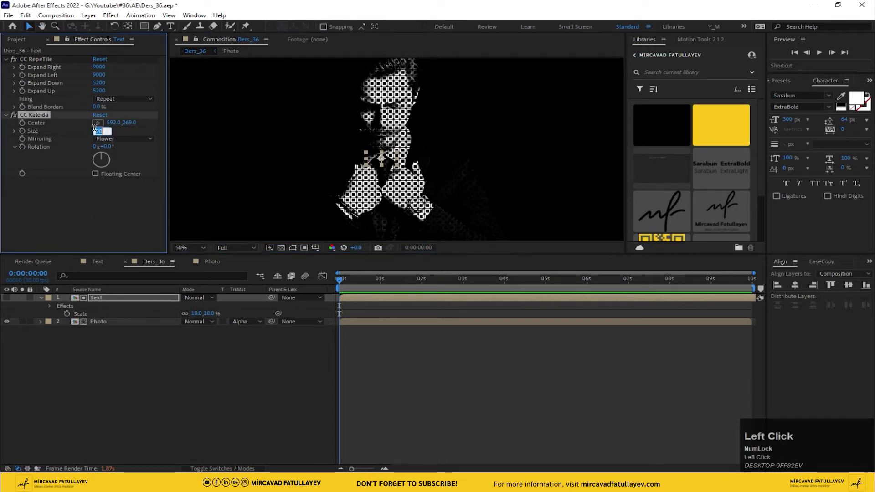
{"action": "type", "text": "100"}
{"action": "key", "text": "Return"}
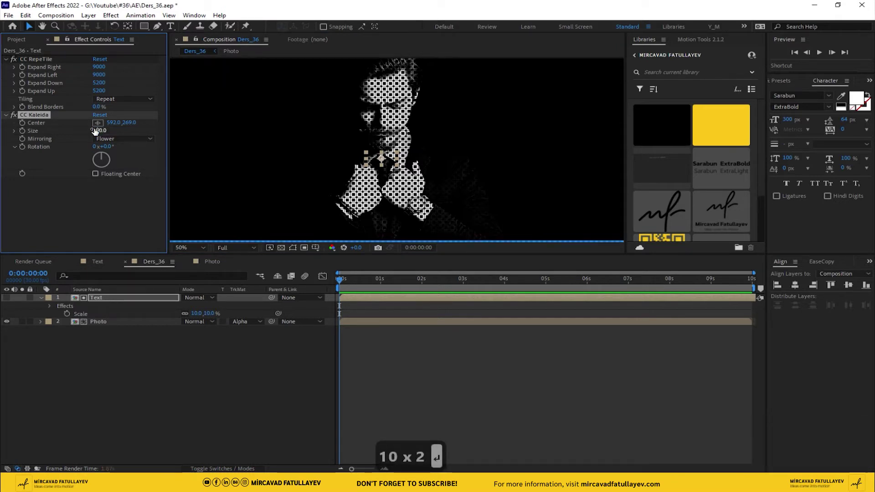
{"action": "scroll", "coordinate": [338, 165], "scroll_direction": "down", "scroll_amount": 2}
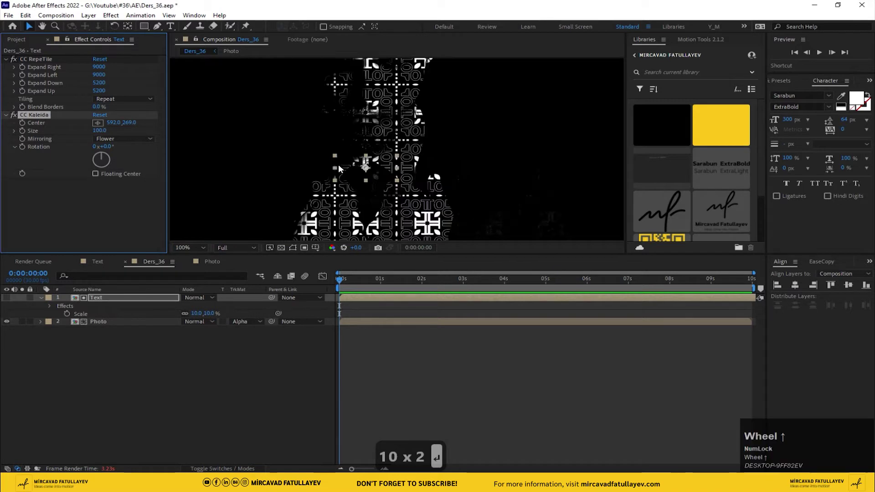
{"action": "left_click_drag", "start_coordinate": [338, 164], "coordinate": [309, 164]}
- Try Checker Flip V and Random tiling in CC RepeTile with CC Kaleida temporarily disabled, and re-enable CC Kaleida
{"action": "left_click", "coordinate": [14, 114]}
{"action": "left_click", "coordinate": [150, 99]}
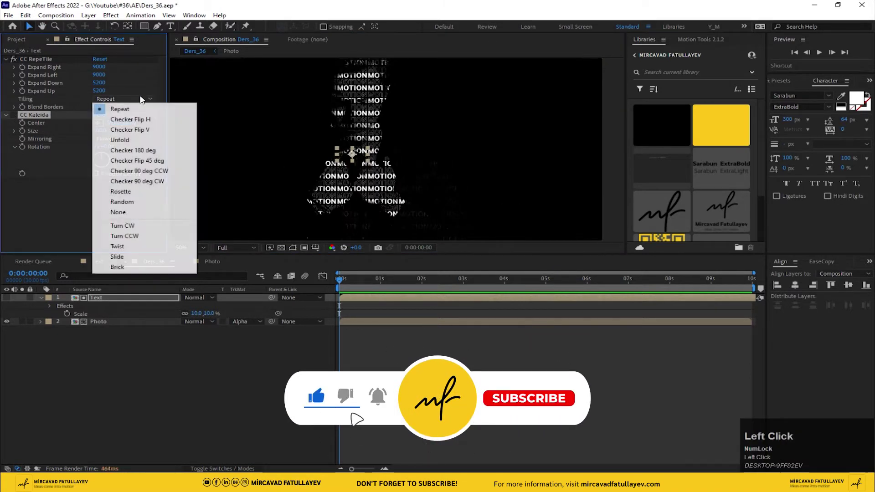
{"action": "left_click", "coordinate": [145, 129]}
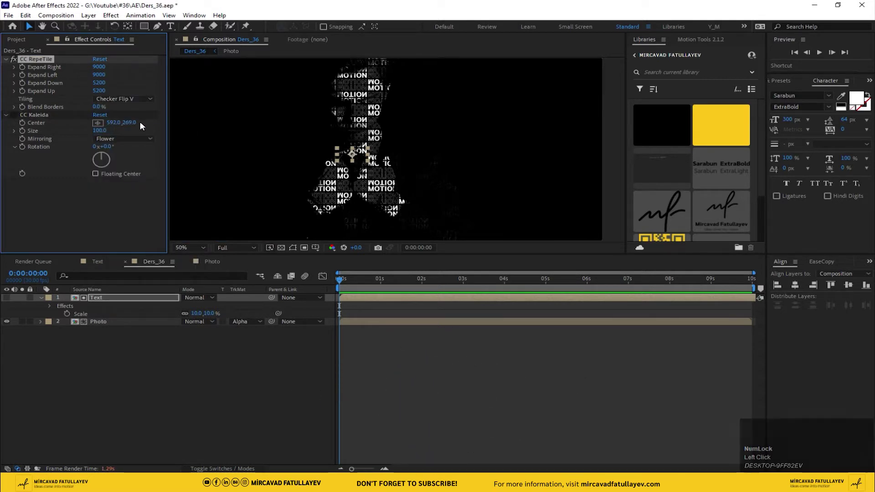
{"action": "left_click", "coordinate": [133, 101]}
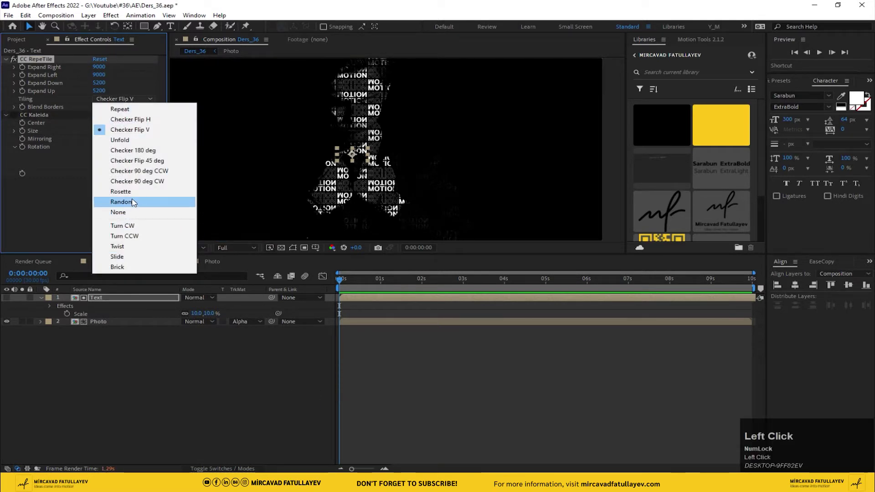
{"action": "left_click", "coordinate": [132, 202]}
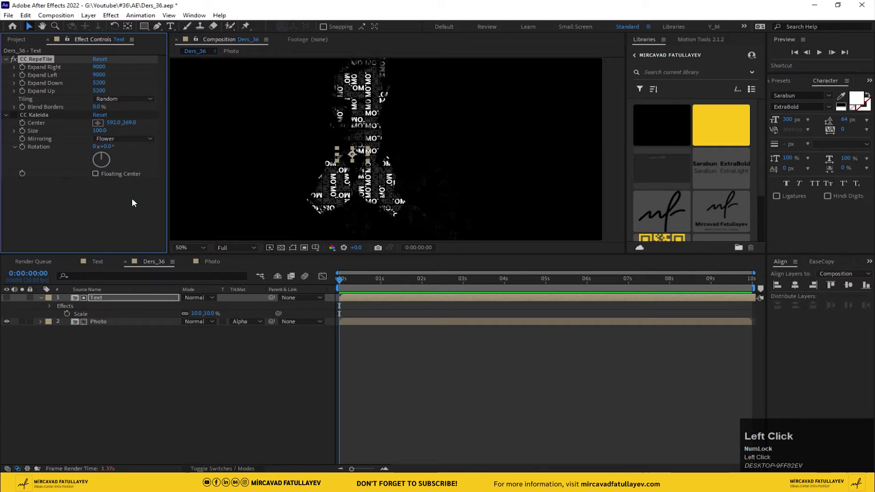
{"action": "left_click", "coordinate": [12, 116]}
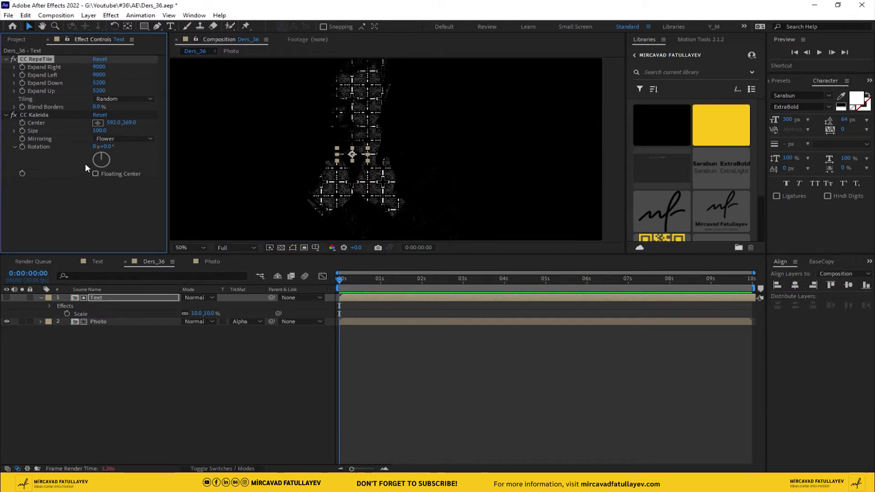
- Try the Fish Head mirroring in CC Kaleida and set Mirroring to Wheel
{"action": "left_click", "coordinate": [121, 140]}
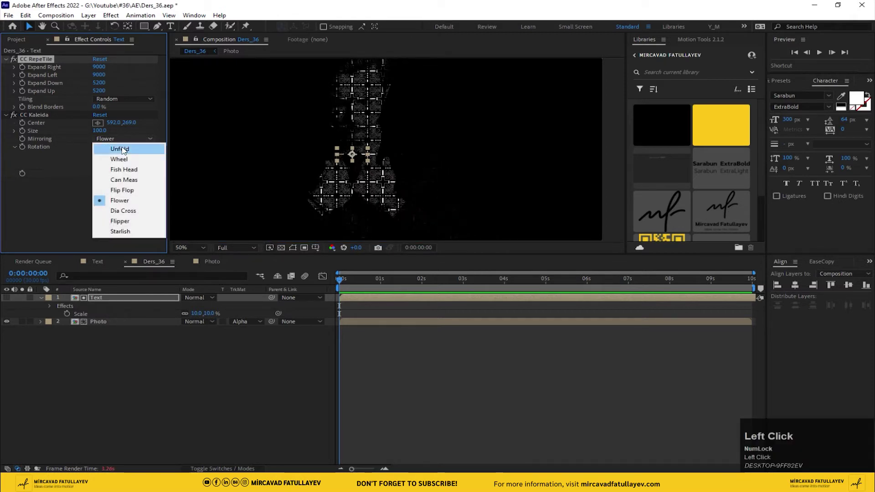
{"action": "left_click", "coordinate": [133, 173]}
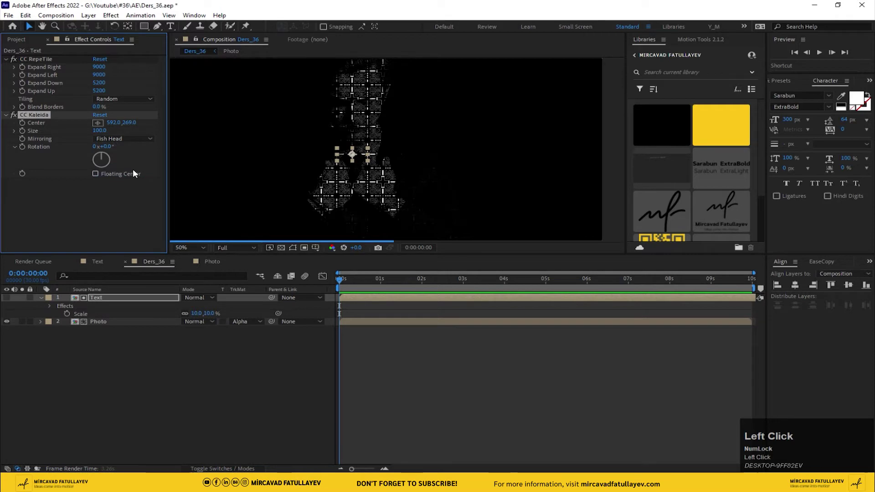
{"action": "scroll", "coordinate": [403, 189], "scroll_direction": "up", "scroll_amount": 2}
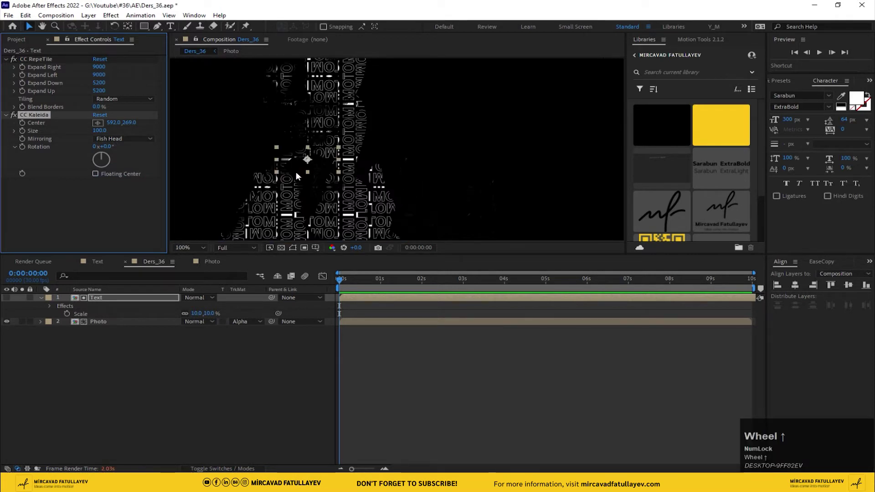
{"action": "left_click", "coordinate": [139, 142]}
{"action": "left_click", "coordinate": [130, 159]}
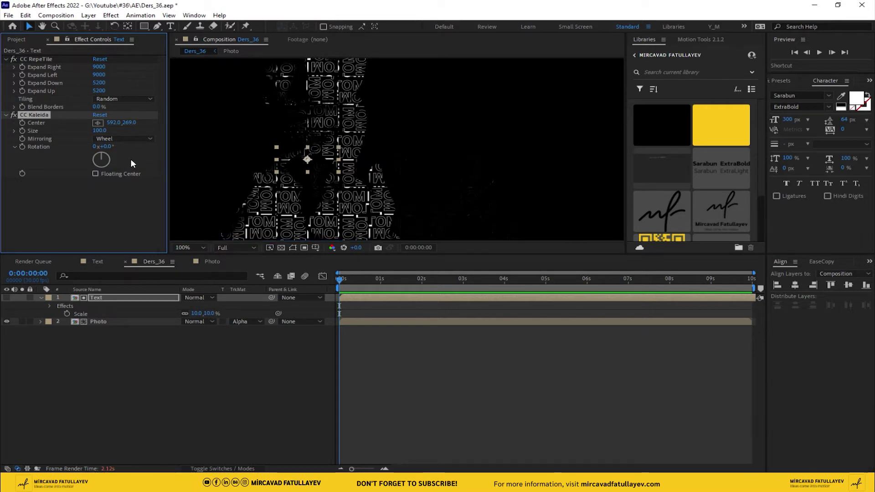
- Try the Flipper mirroring in CC Kaleida and return Mirroring to Wheel
{"action": "scroll", "coordinate": [316, 118], "scroll_direction": "down", "scroll_amount": 2}
{"action": "middle_click", "coordinate": [316, 126]}
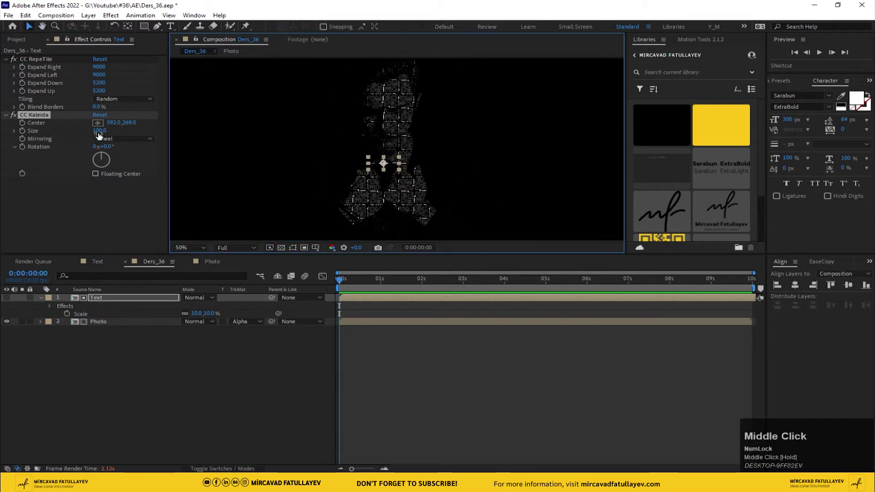
{"action": "left_click", "coordinate": [125, 138]}
{"action": "left_click", "coordinate": [139, 220]}
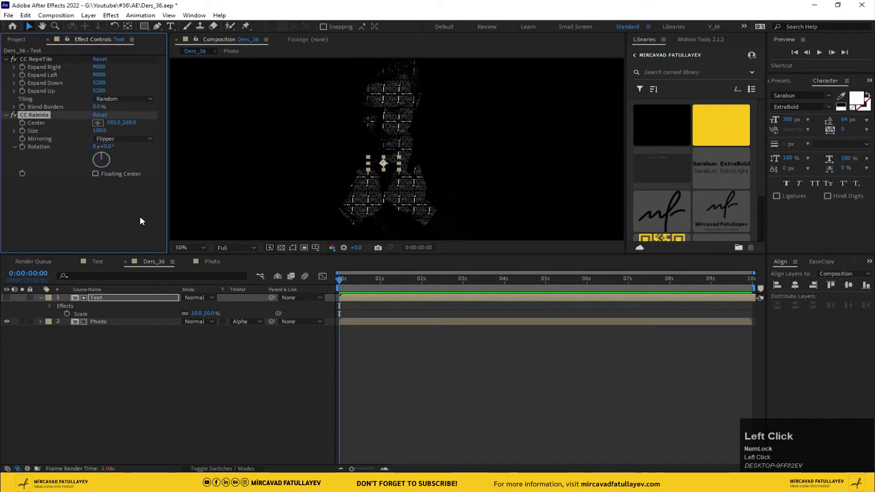
{"action": "left_click", "coordinate": [132, 138]}
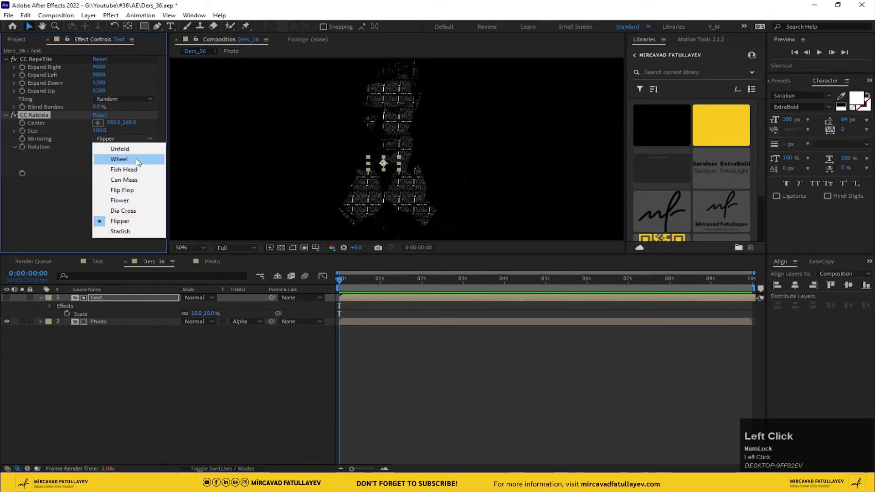
{"action": "left_click", "coordinate": [136, 158]}
- Try the Slide tiling in CC RepeTile and set Tiling to Brick
{"action": "left_click", "coordinate": [136, 99]}
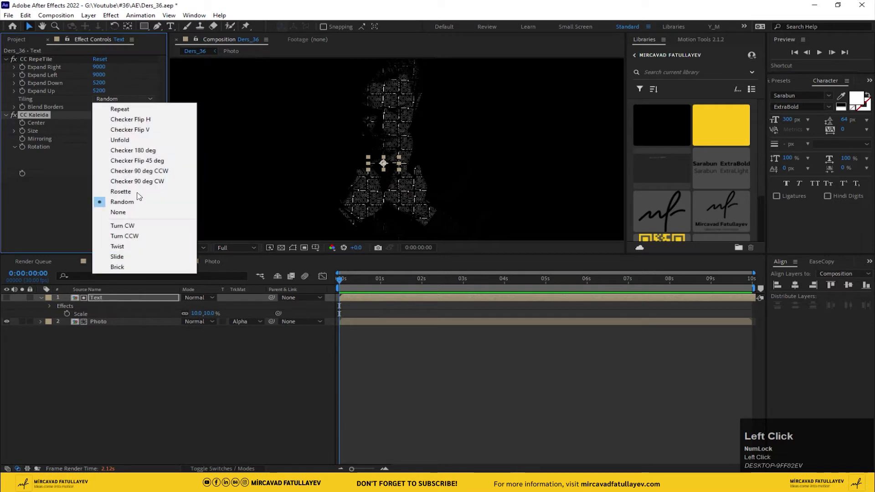
{"action": "left_click", "coordinate": [145, 258]}
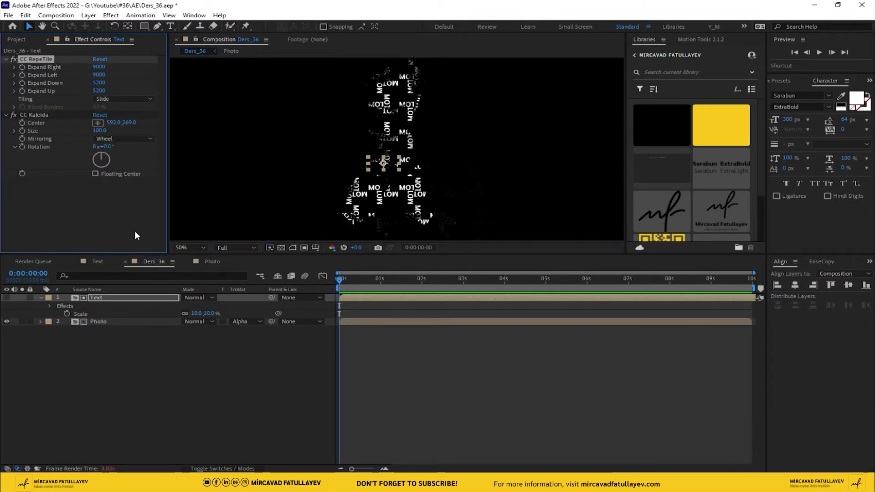
{"action": "left_click", "coordinate": [125, 98]}
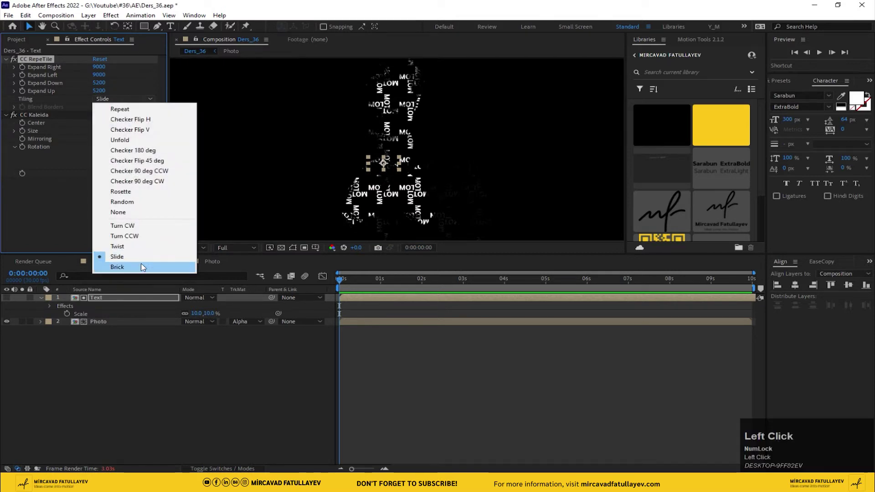
{"action": "left_click", "coordinate": [141, 263]}
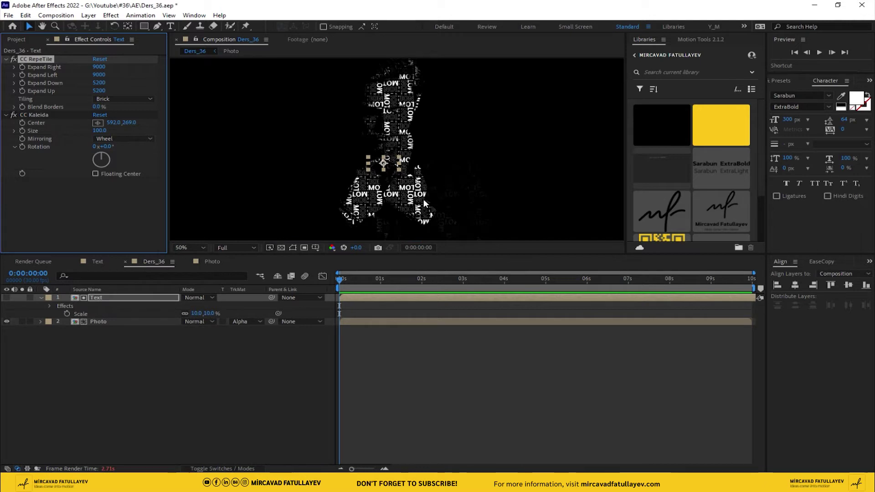
{"action": "left_click_drag", "start_coordinate": [407, 185], "coordinate": [369, 194]}
- Lower the Levels Input Black of Man.jpg in the Photo composition and check the result in the Ders_36 composition
{"action": "left_click", "coordinate": [211, 261]}
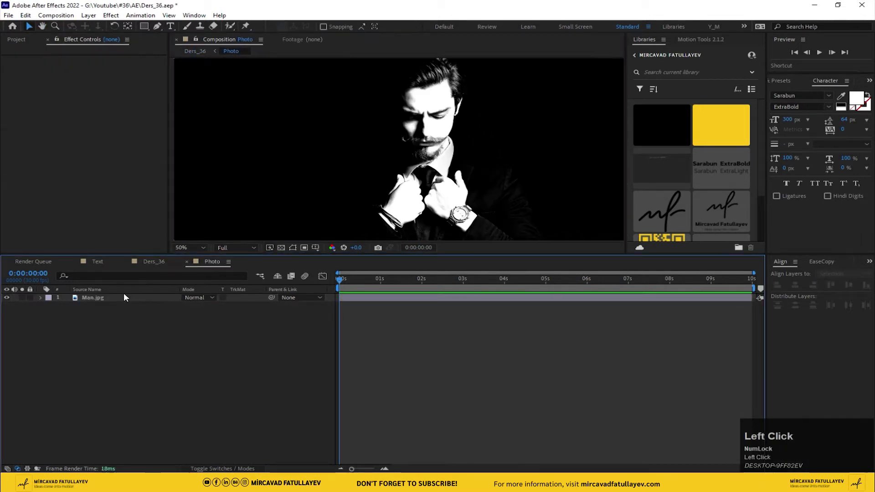
{"action": "left_click", "coordinate": [124, 297]}
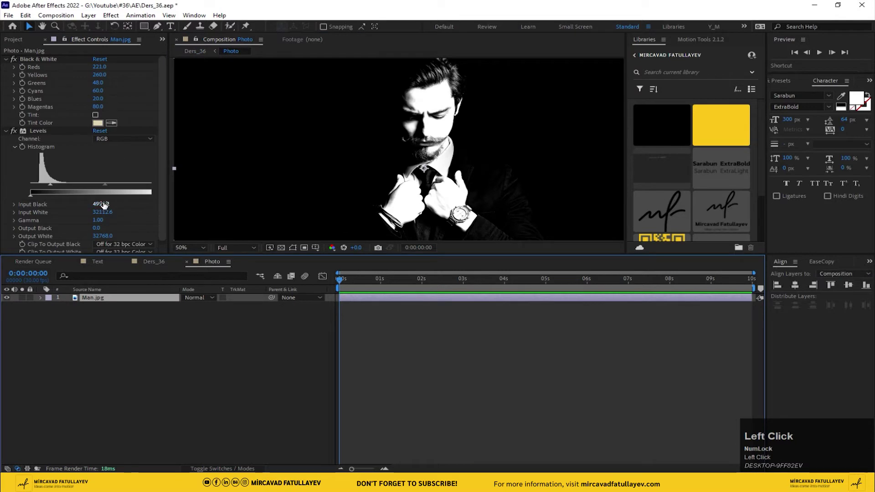
{"action": "left_click_drag", "start_coordinate": [104, 205], "coordinate": [100, 202]}
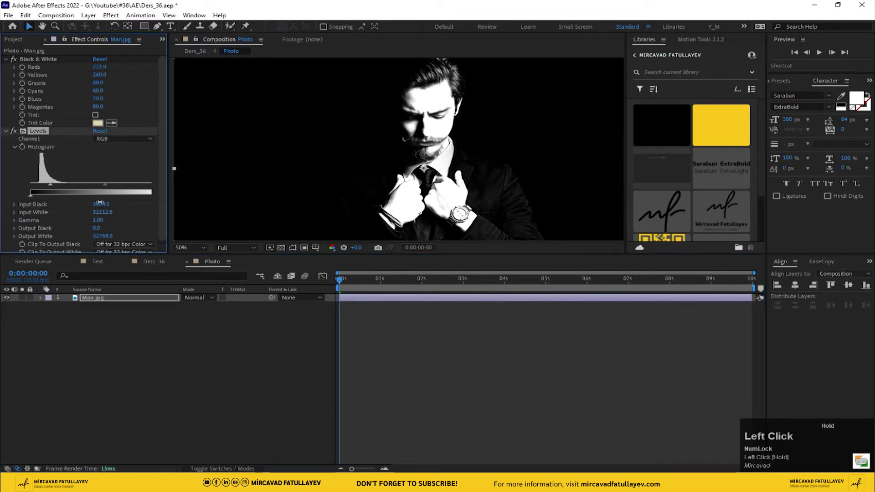
{"action": "left_click", "coordinate": [152, 260]}
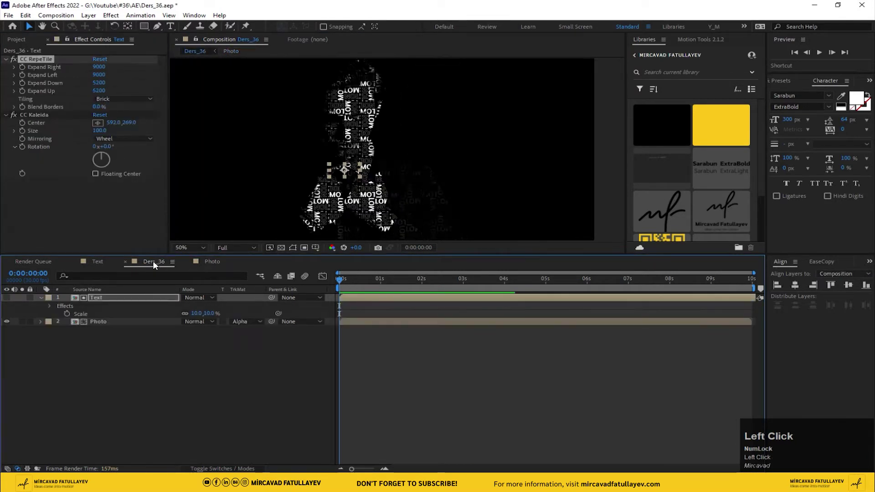
{"action": "left_click_drag", "start_coordinate": [339, 195], "coordinate": [411, 171]}
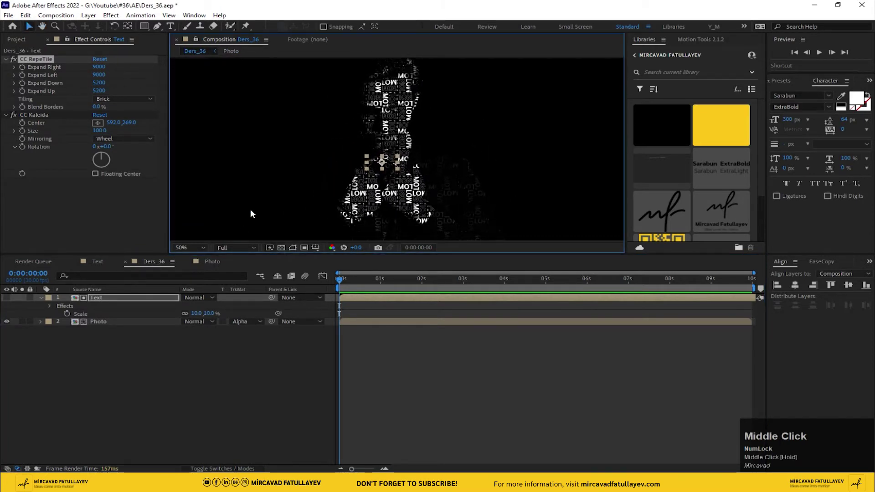
- Apply the Turbulent Displace effect to the Text layer
{"action": "left_click", "coordinate": [138, 296]}
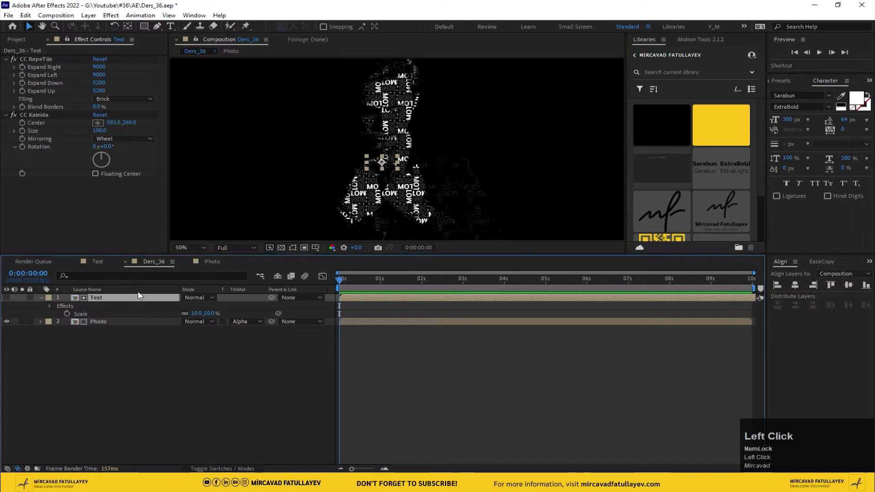
{"action": "key", "text": "t"}
{"action": "key", "text": "u"}
{"action": "key", "text": "r"}
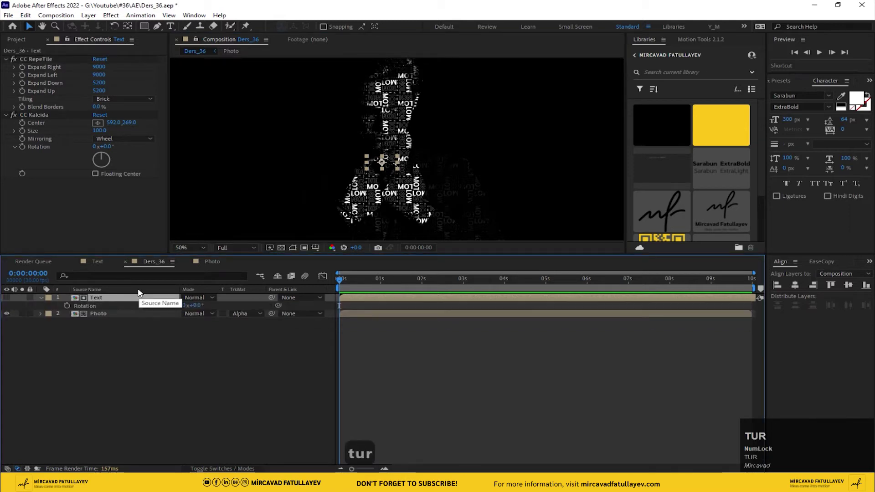
{"action": "left_click", "coordinate": [120, 298]}
{"action": "key", "text": "ctrl+space"}
{"action": "type", "text": "tu"}
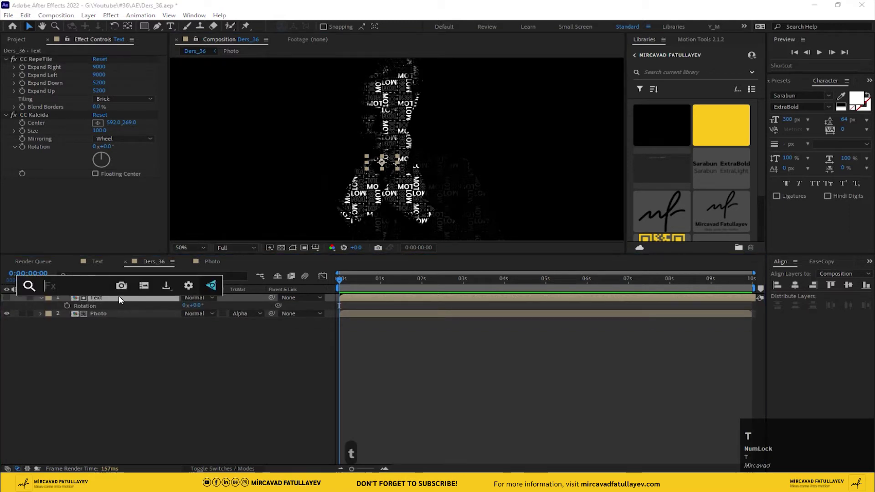
{"action": "type", "text": "r"}
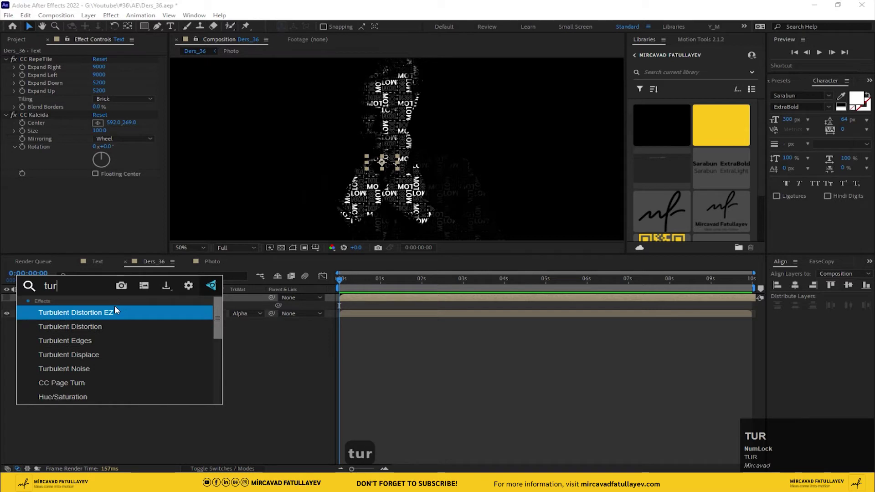
{"action": "left_click", "coordinate": [106, 352]}
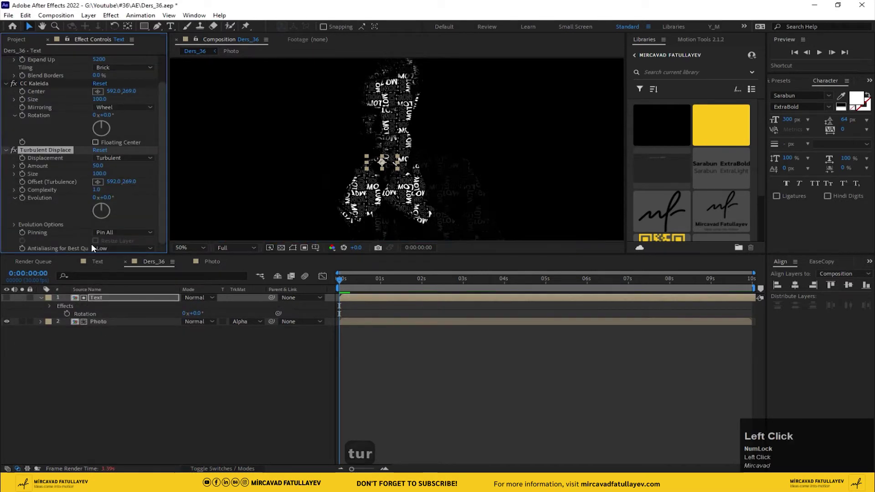
- Inspect the distorted lettering up close and set the Ders_36 preview resolution to Quarter
{"action": "scroll", "coordinate": [332, 163], "scroll_direction": "up", "scroll_amount": 2}
{"action": "middle_click", "coordinate": [322, 140]}
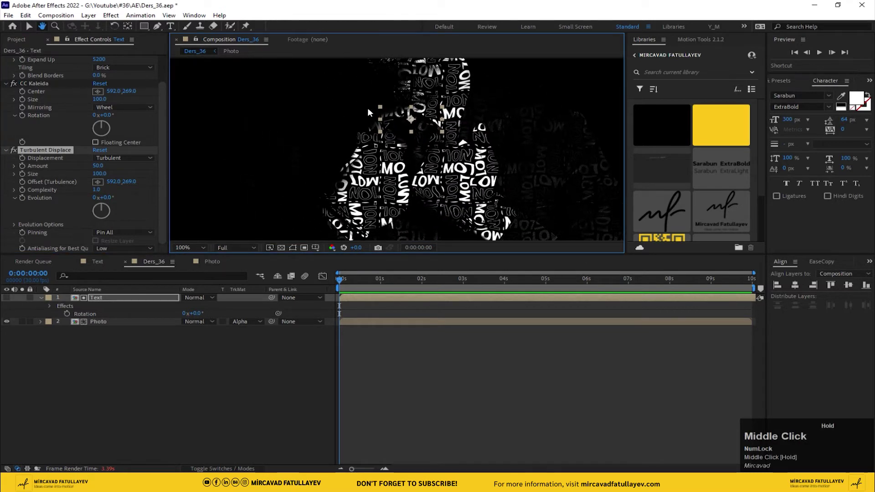
{"action": "scroll", "coordinate": [273, 136], "scroll_direction": "down", "scroll_amount": 2}
{"action": "left_click", "coordinate": [160, 331]}
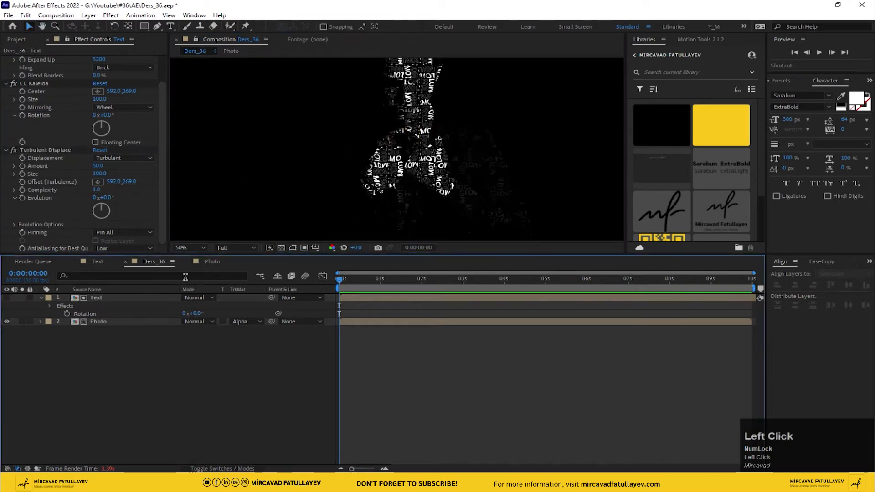
{"action": "left_click", "coordinate": [232, 246]}
{"action": "left_click", "coordinate": [236, 300]}
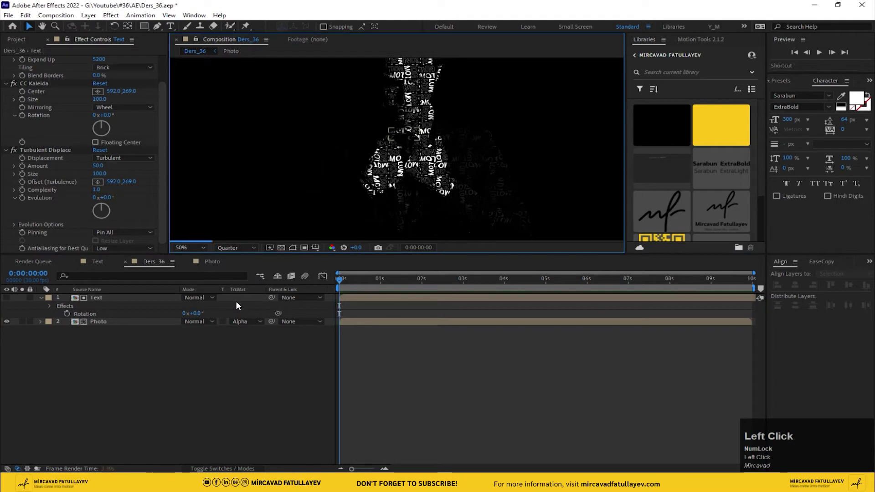
- Give the CC Kaleida Rotation on the Text layer the expression time*50
{"action": "key", "text": "space"}
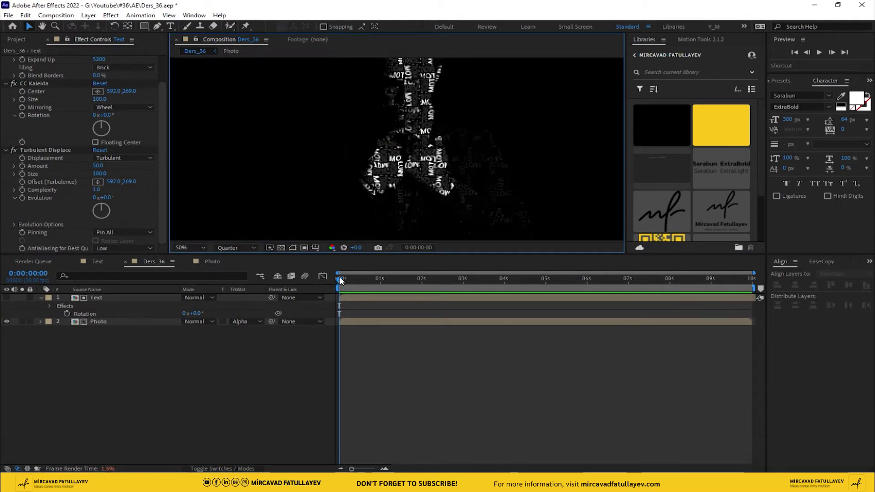
{"action": "key", "text": "space"}
{"action": "scroll", "coordinate": [91, 199], "scroll_direction": "up", "scroll_amount": 2}
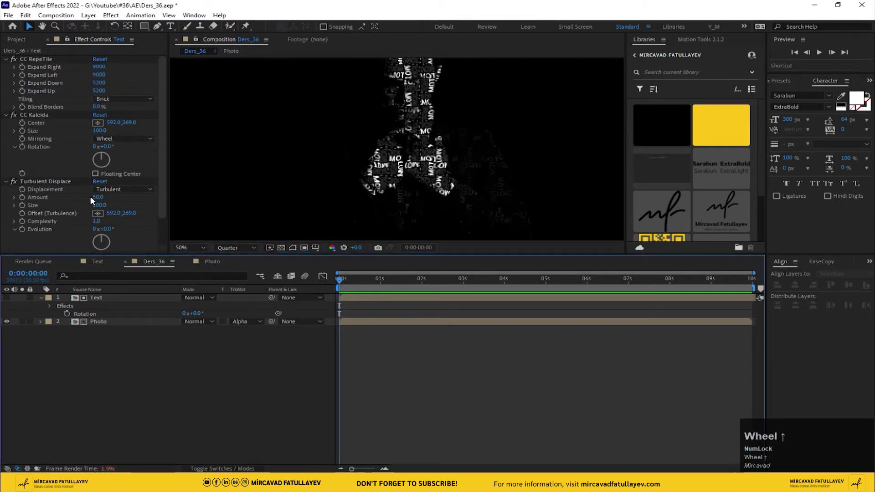
{"action": "left_click", "coordinate": [21, 146], "text": "alt"}
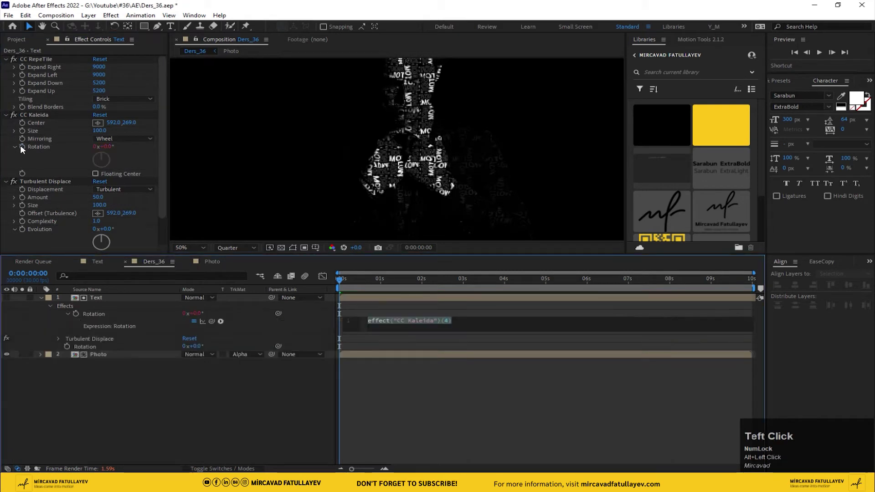
{"action": "type", "text": "time*5"}
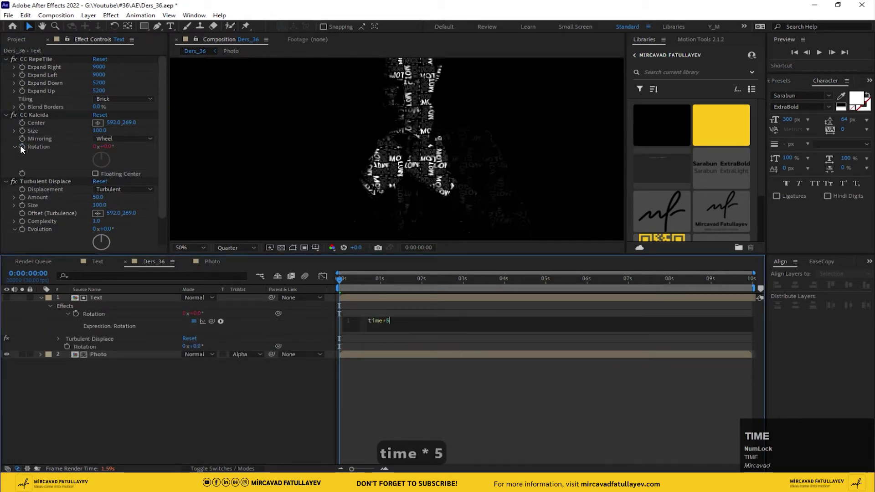
{"action": "type", "text": "0"}
{"action": "key", "text": "Return"}
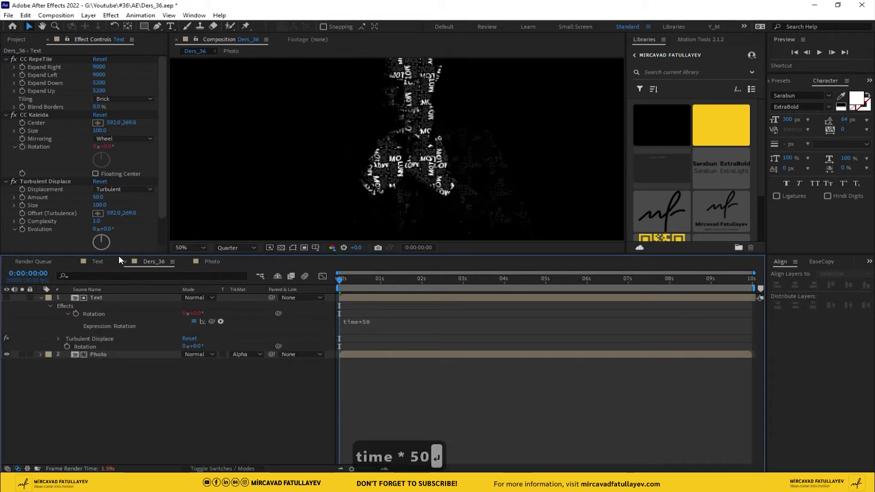
- Preview the rotating kaleidoscope pattern from the start of Ders_36 and save the project
{"action": "key", "text": "space"}
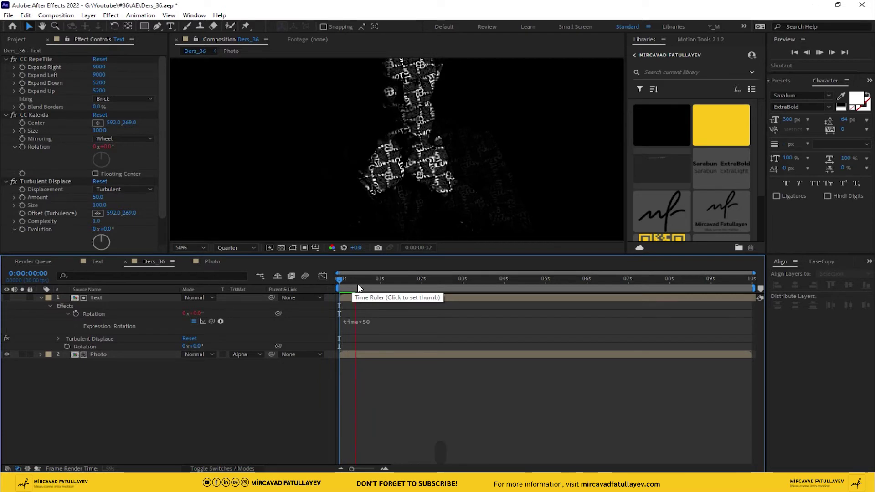
{"action": "left_click", "coordinate": [360, 288]}
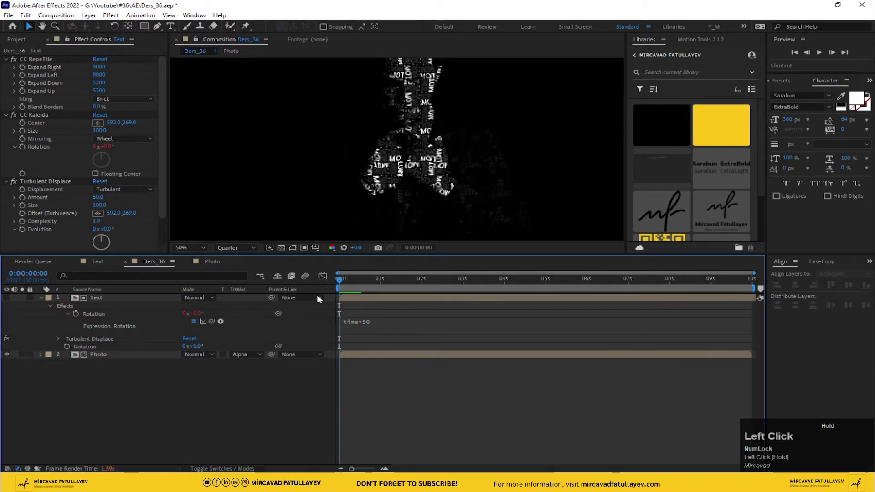
{"action": "key", "text": "space"}
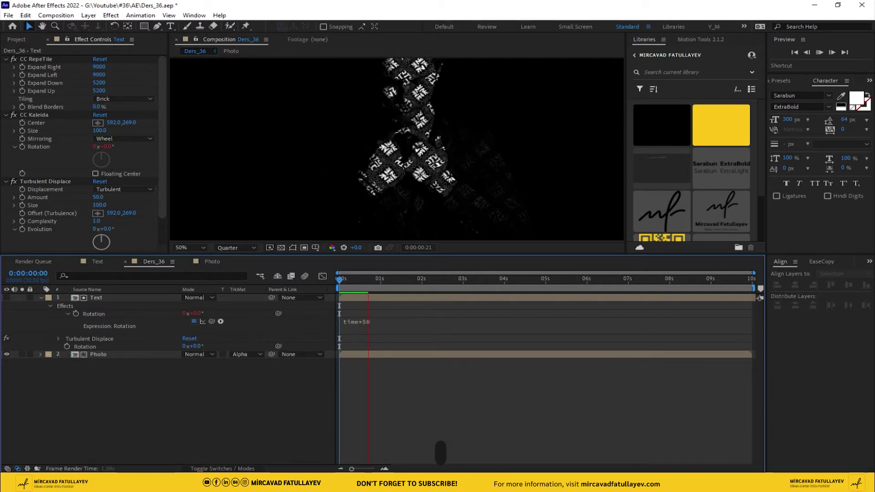
{"action": "left_click", "coordinate": [342, 288]}
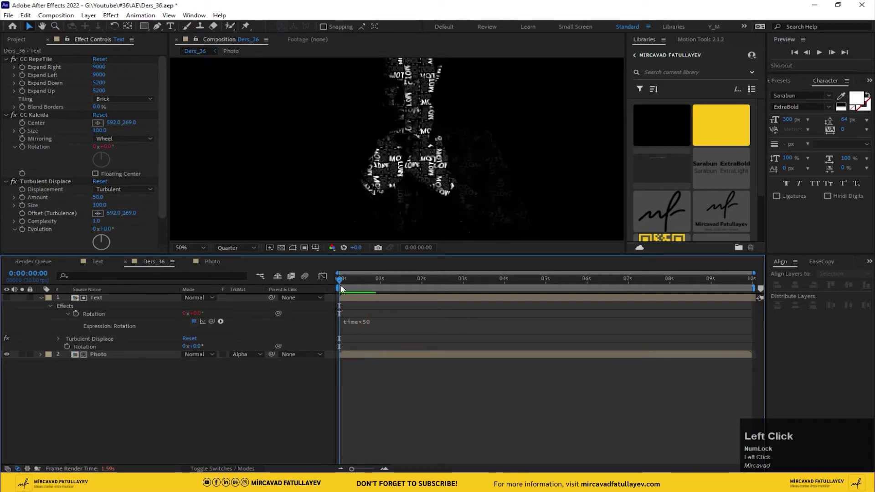
{"action": "key", "text": "ctrl+s"}
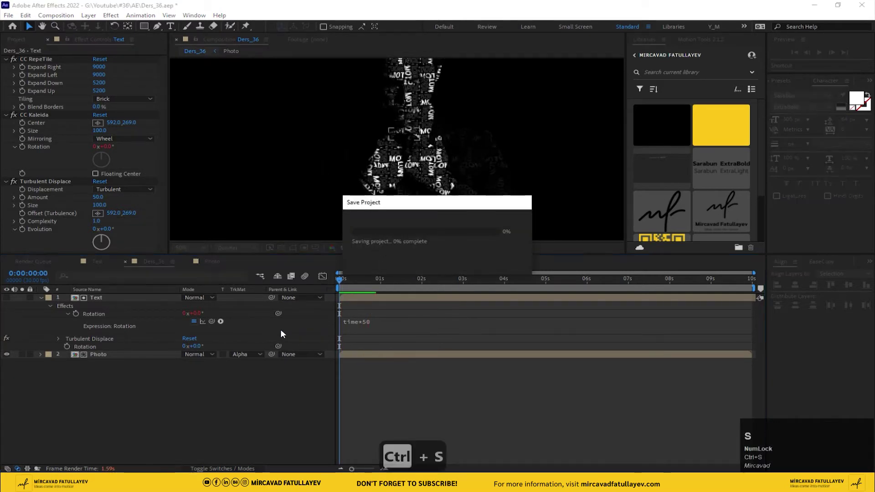
- Give the Turbulent Displace Evolution on the Text layer the expression time*50 and preview the animation from the start
{"action": "left_click", "coordinate": [22, 229], "text": "alt"}
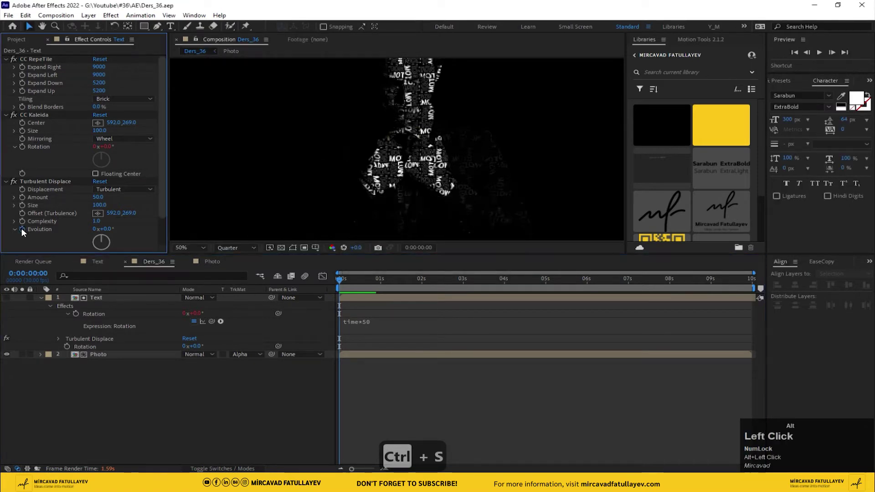
{"action": "type", "text": "time"}
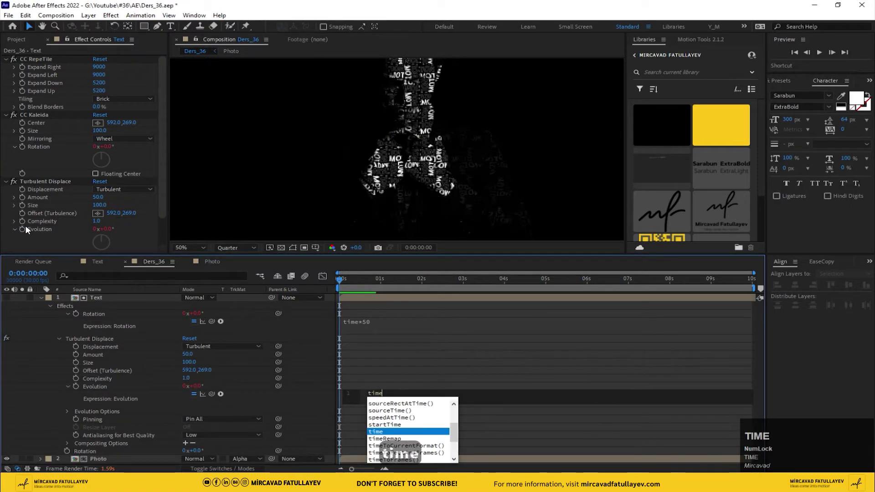
{"action": "type", "text": "*50"}
{"action": "key", "text": "KP_Enter"}
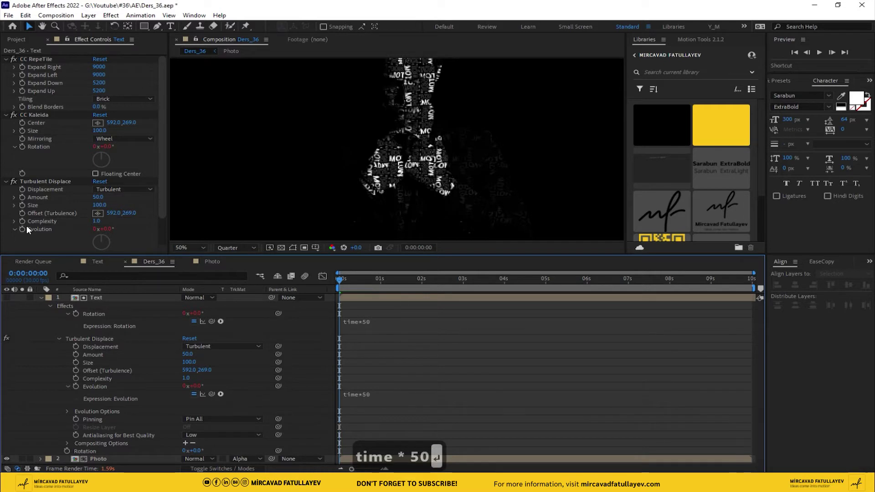
{"action": "left_click", "coordinate": [310, 331]}
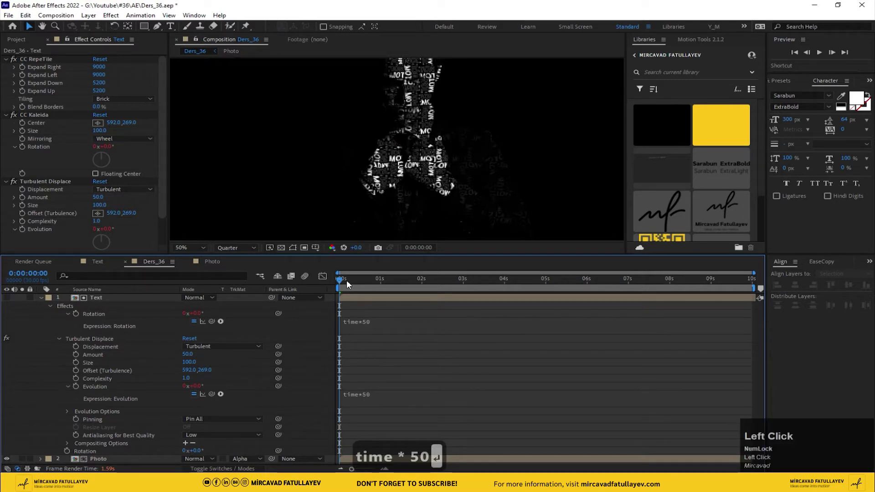
{"action": "left_click_drag", "start_coordinate": [346, 284], "coordinate": [276, 281]}
{"action": "key", "text": "space"}
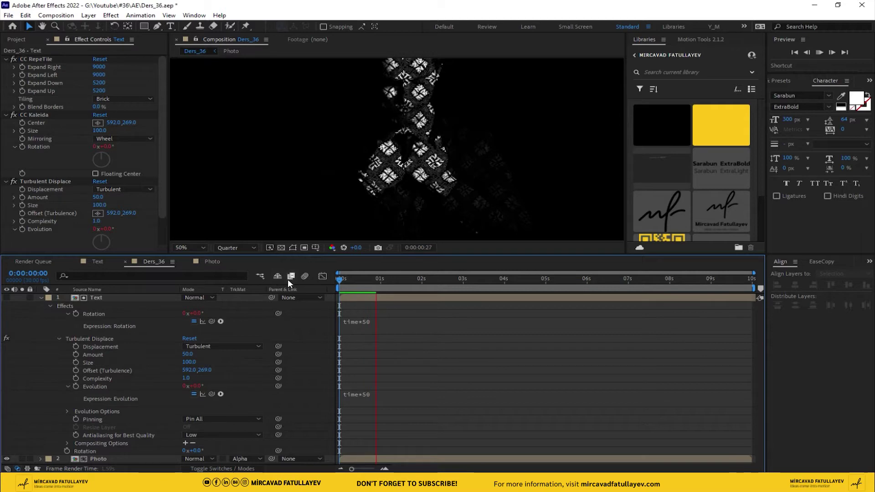
{"action": "key", "text": "space"}
{"action": "left_click_drag", "start_coordinate": [356, 280], "coordinate": [333, 298]}
- Open the Text composition and select the MOTION 2 layer
{"action": "left_click", "coordinate": [97, 261]}
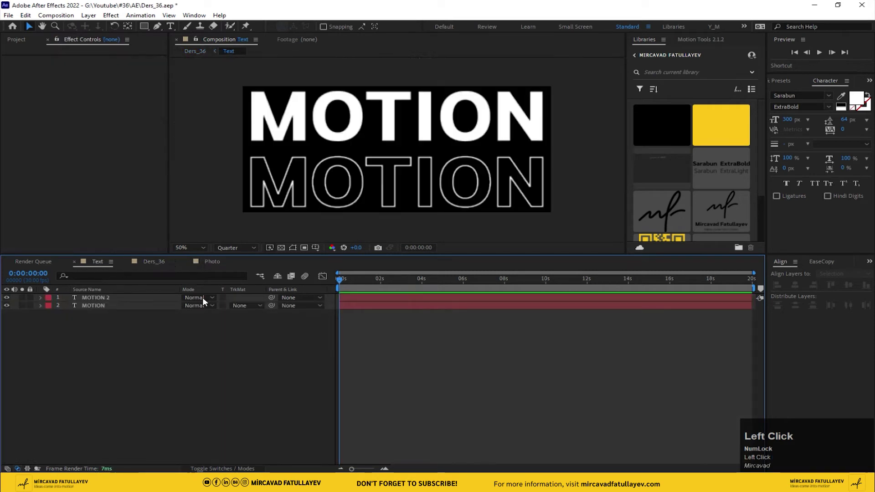
{"action": "left_click", "coordinate": [100, 298]}
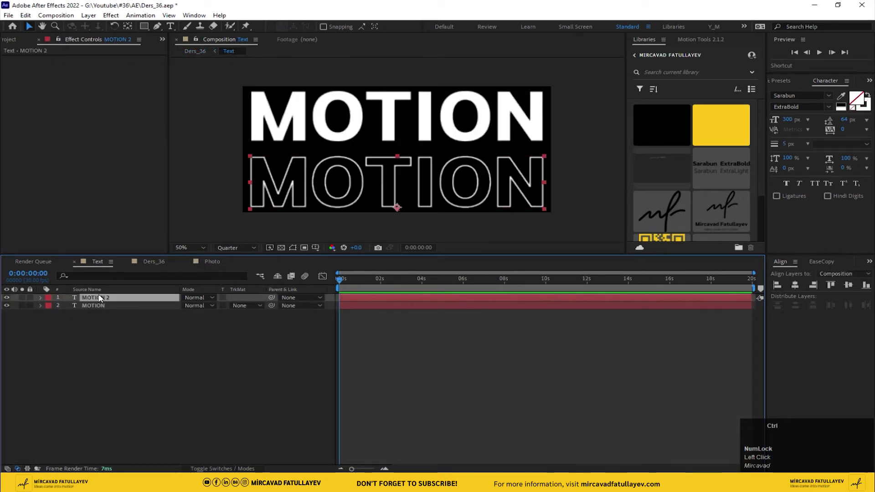
- Try the Block Dissolve effect on the MOTION 2 layer
{"action": "key", "text": "ctrl+space"}
{"action": "type", "text": "dis"}
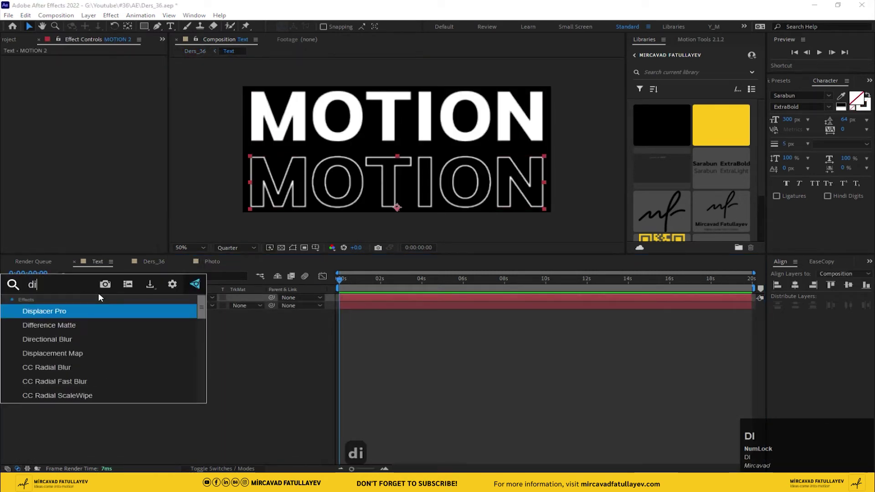
{"action": "type", "text": "s"}
{"action": "key", "text": "Return"}
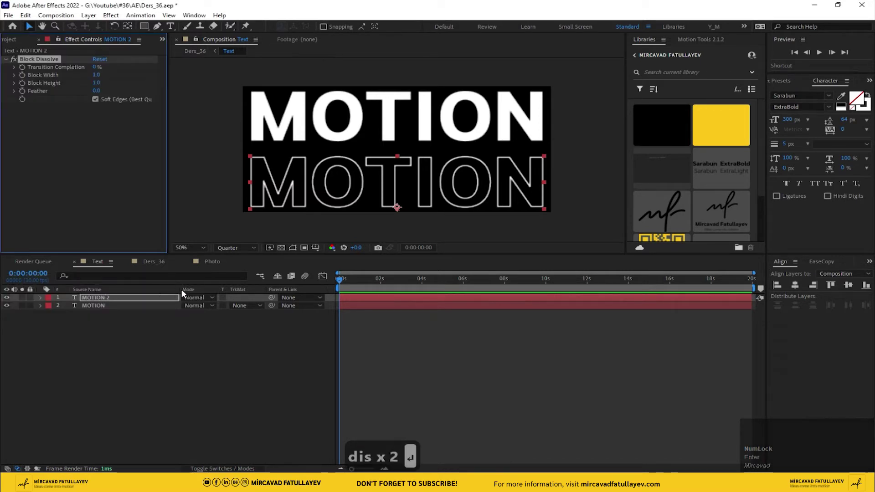
- Apply the Dissolve - unmelt preset to the MOTION 2 and MOTION layers and preview the reveal from the first frame
{"action": "key", "text": "ctrl+space"}
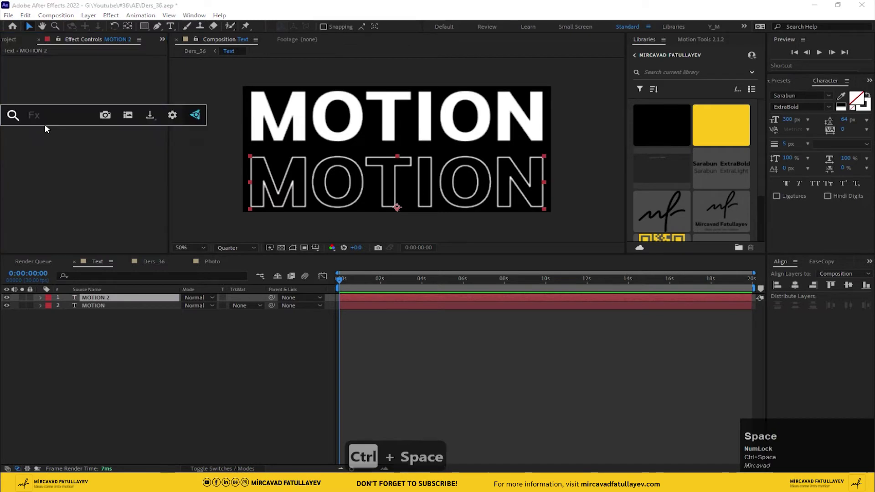
{"action": "type", "text": "diss"}
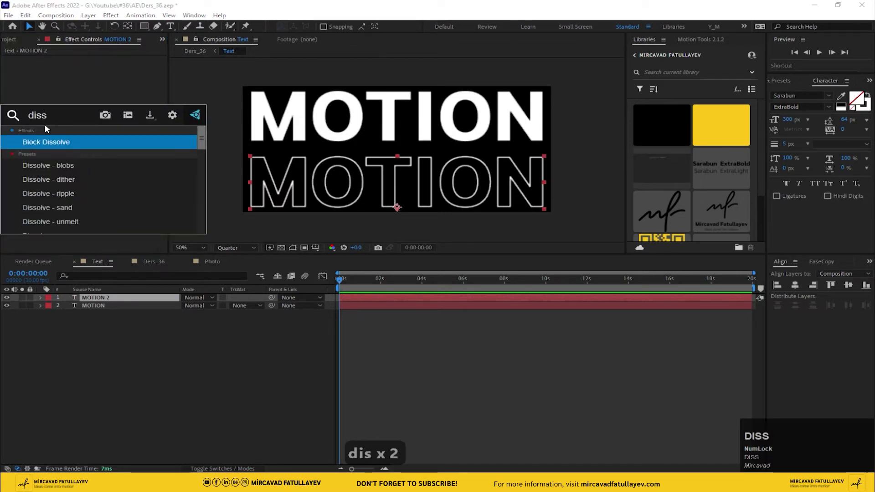
{"action": "left_click", "coordinate": [97, 222]}
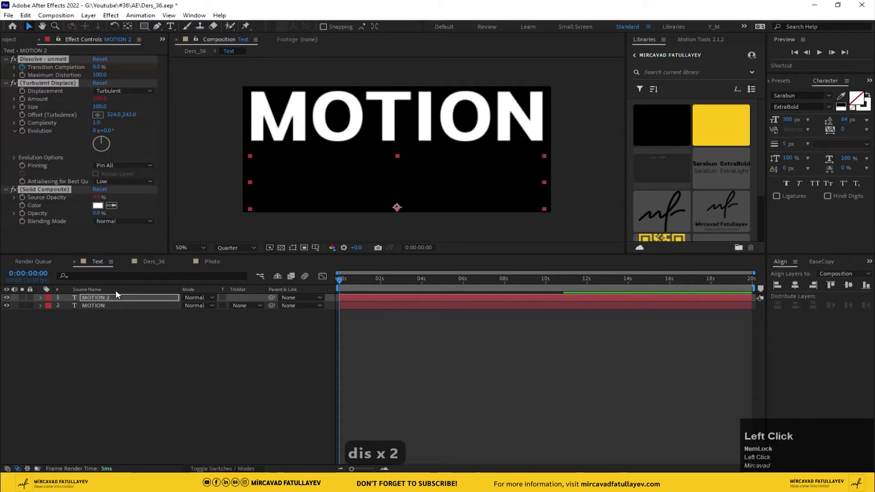
{"action": "left_click", "coordinate": [99, 305]}
{"action": "key", "text": "ctrl+space"}
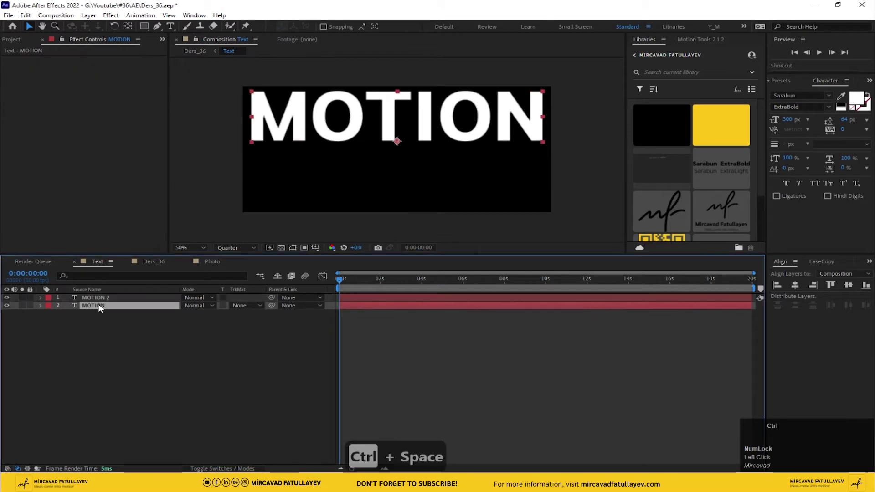
{"action": "type", "text": "diss"}
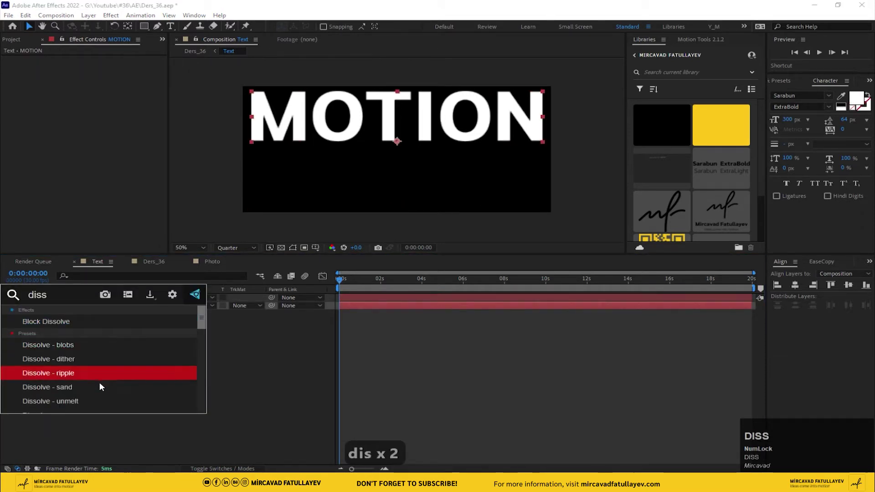
{"action": "left_click", "coordinate": [99, 400]}
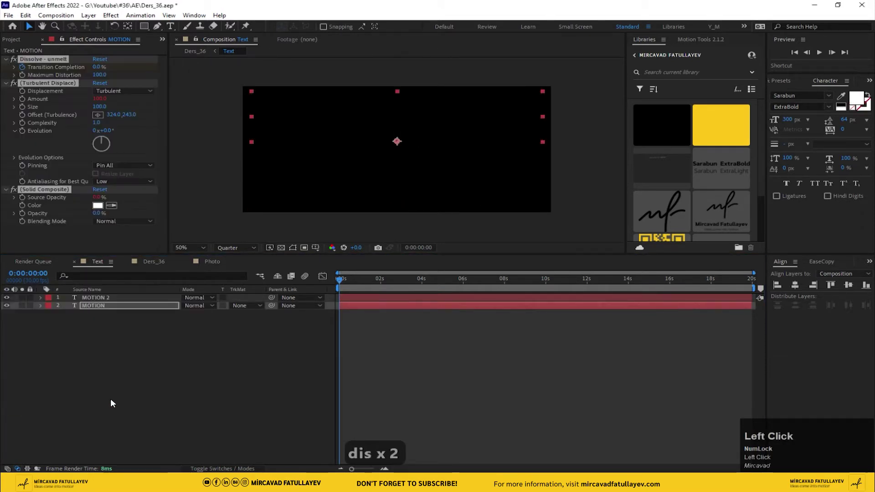
{"action": "key", "text": "space"}
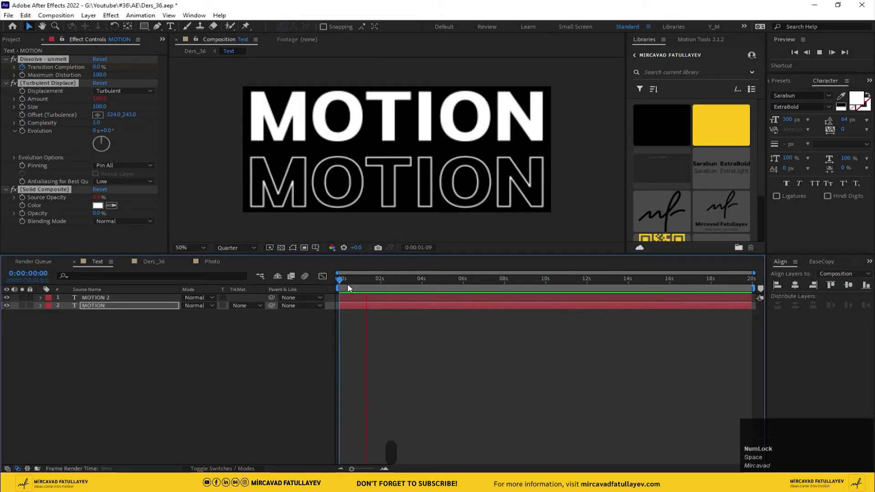
{"action": "left_click", "coordinate": [334, 284]}
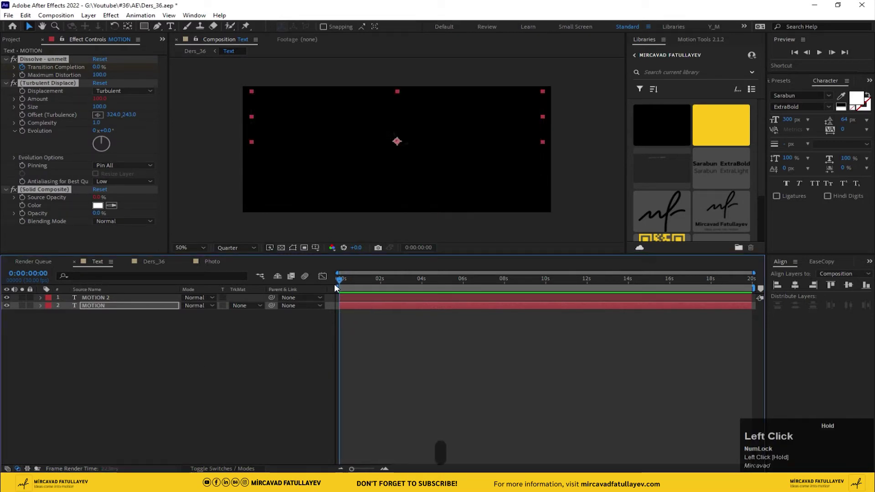
- Shift the MOTION 2 layer to start at 0:00:00:10 and preview the staggered reveal
{"action": "key", "text": "shift+Page_Down"}
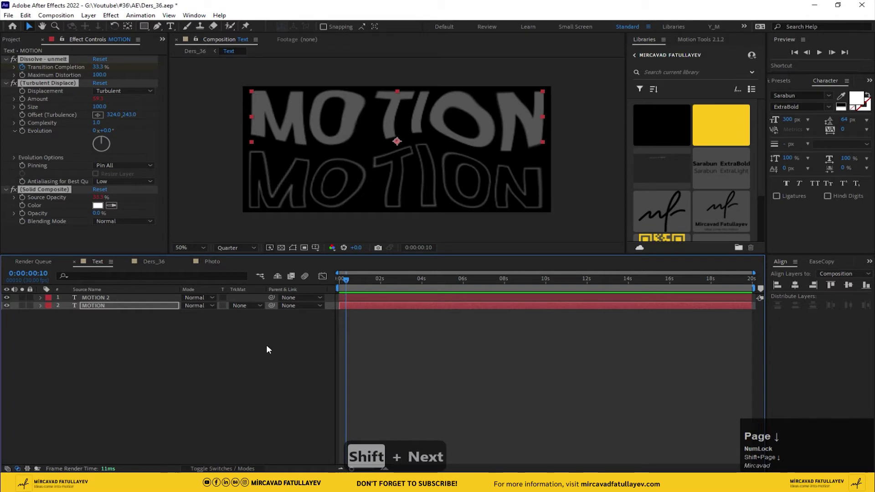
{"action": "left_click", "coordinate": [91, 306]}
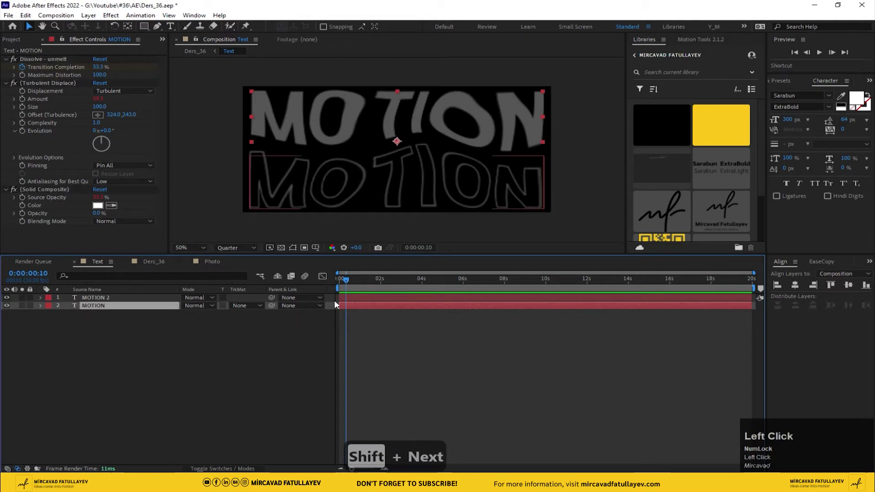
{"action": "left_click_drag", "start_coordinate": [349, 297], "coordinate": [355, 292]}
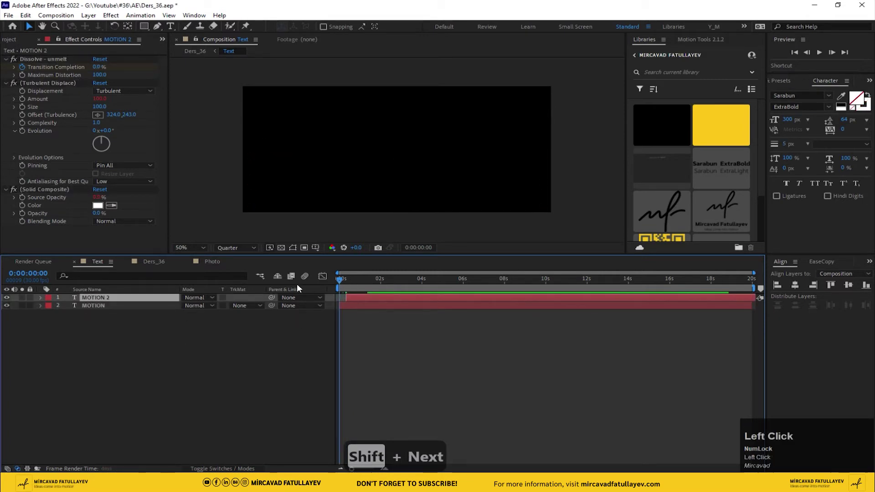
{"action": "key", "text": "space"}
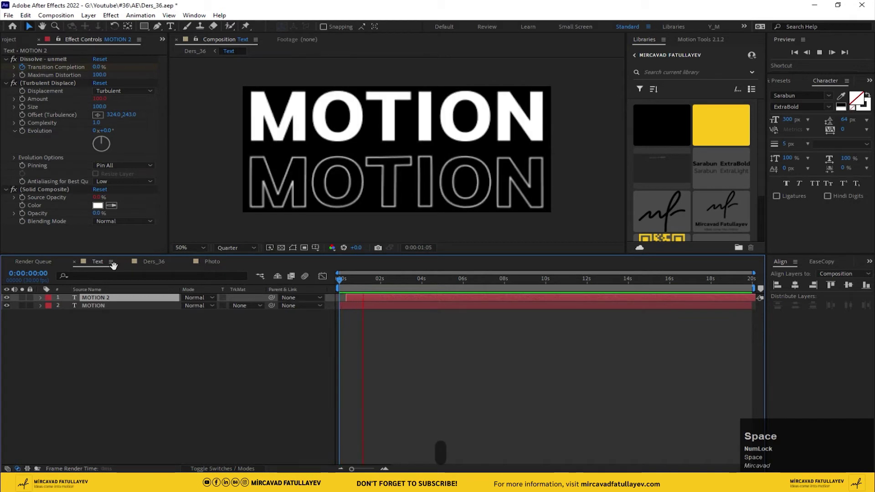
- Return to the Ders_36 composition and preview the text reveal on the photo from the first frame
{"action": "left_click", "coordinate": [159, 262]}
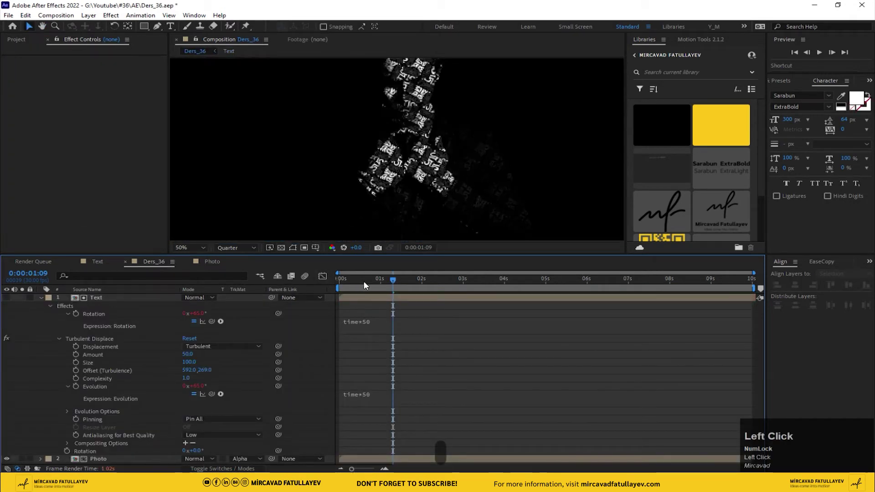
{"action": "left_click_drag", "start_coordinate": [367, 280], "coordinate": [263, 302]}
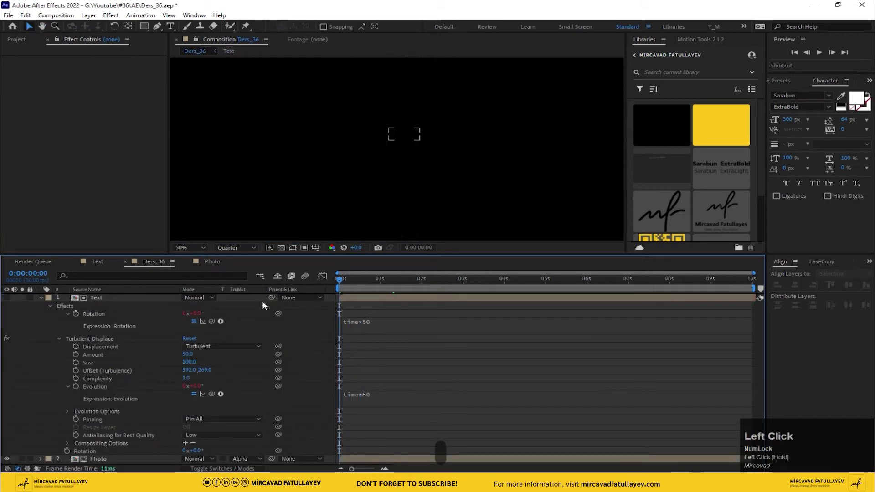
{"action": "key", "text": "space"}
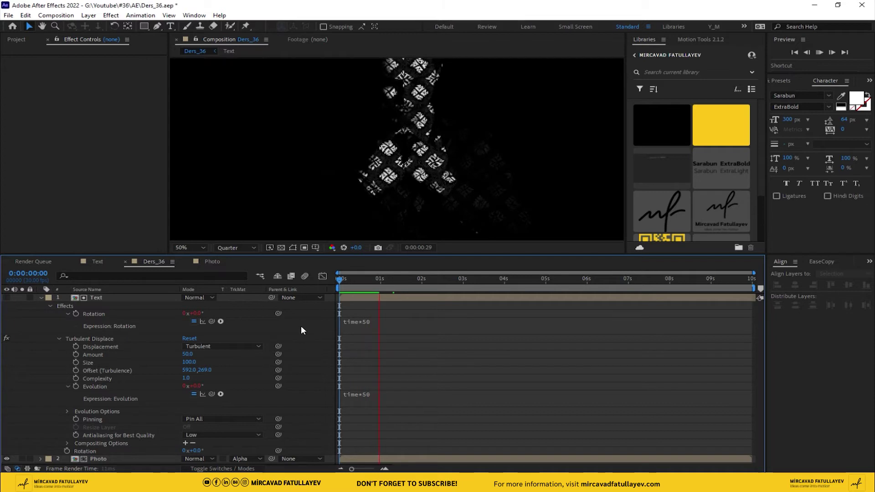
{"action": "left_click", "coordinate": [356, 284]}
{"action": "key", "text": "space"}
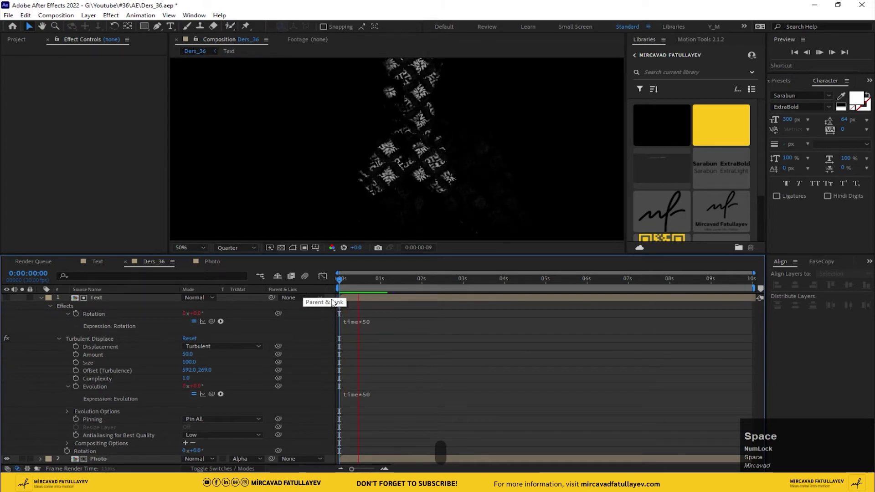
- Set the CC Kaleida mirroring on the Text layer to Can Meas, judging the pattern at 0:00:00:19
{"action": "key", "text": "space"}
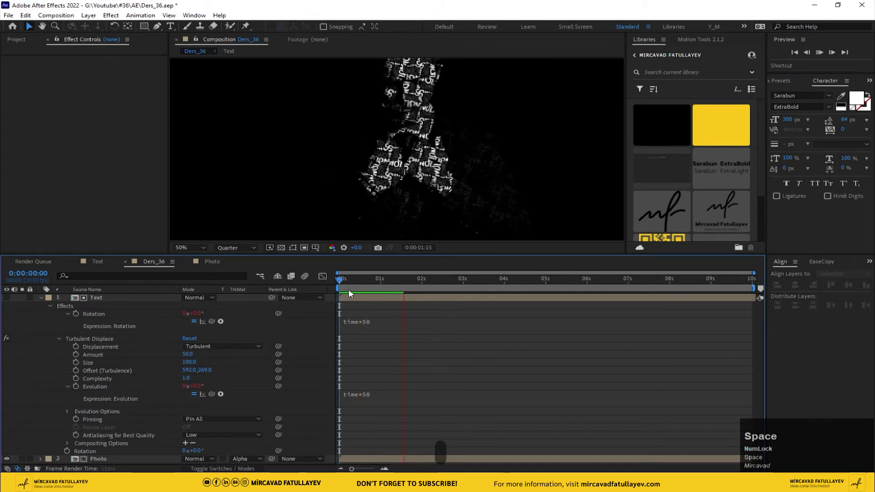
{"action": "left_click", "coordinate": [364, 286]}
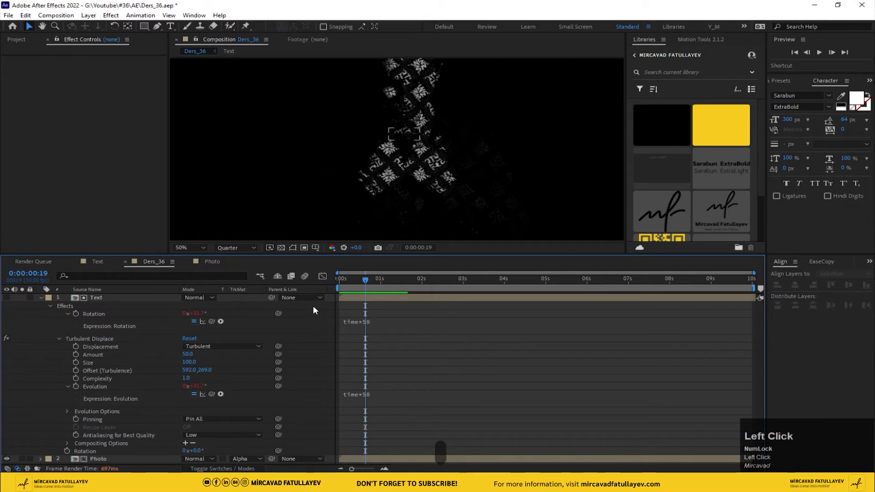
{"action": "left_click", "coordinate": [106, 297]}
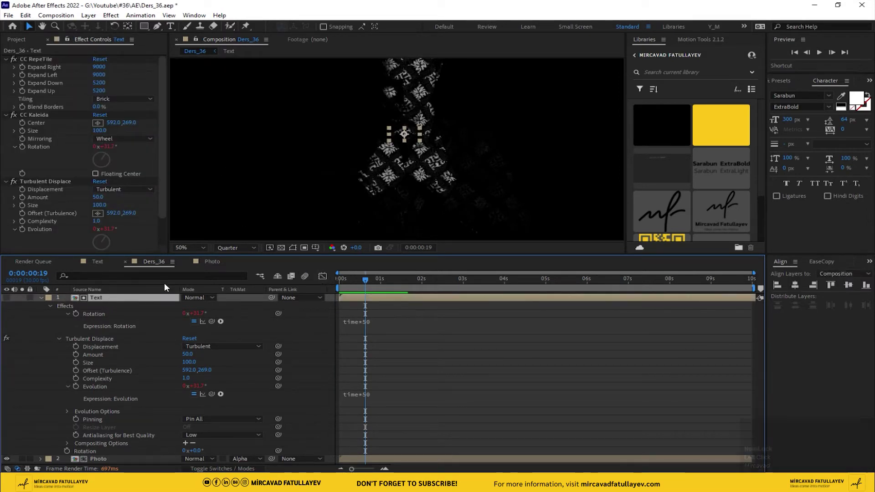
{"action": "left_click", "coordinate": [124, 138]}
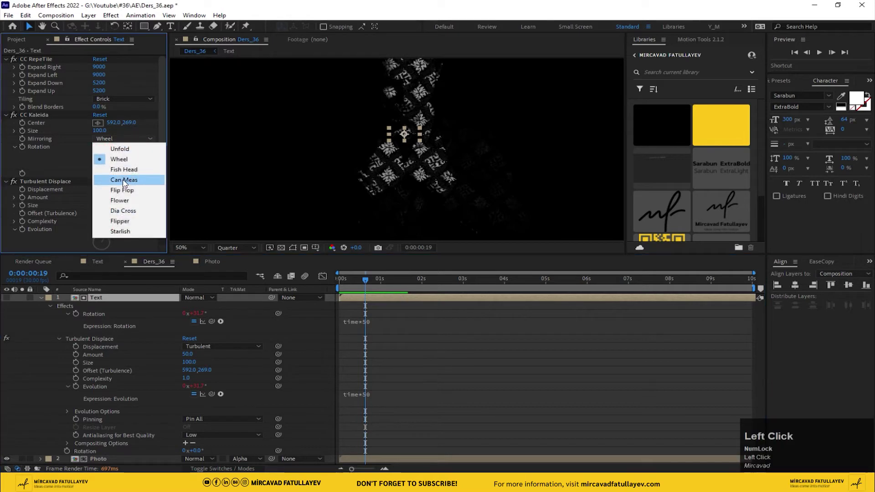
{"action": "left_click", "coordinate": [124, 180]}
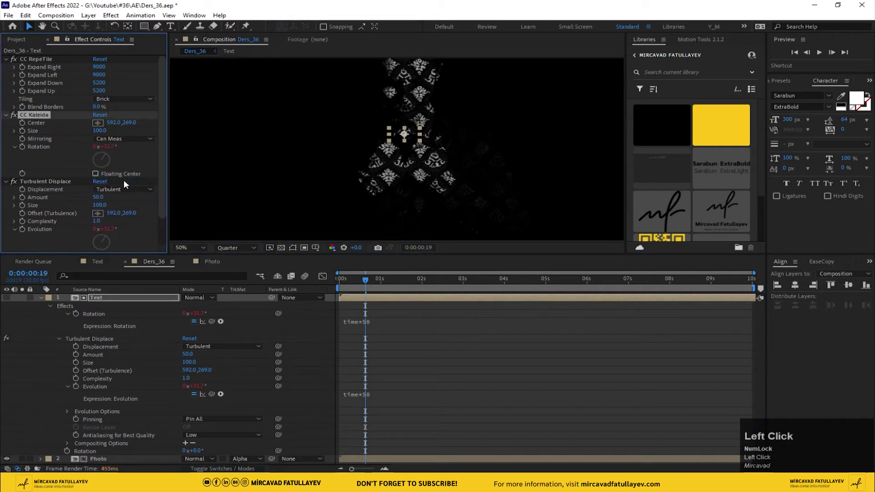
- In the Text composition, swap the positions so outlined MOTION 2 sits above solid MOTION, and check the pattern in Ders_36
{"action": "left_click", "coordinate": [97, 261]}
{"action": "left_click", "coordinate": [108, 299]}
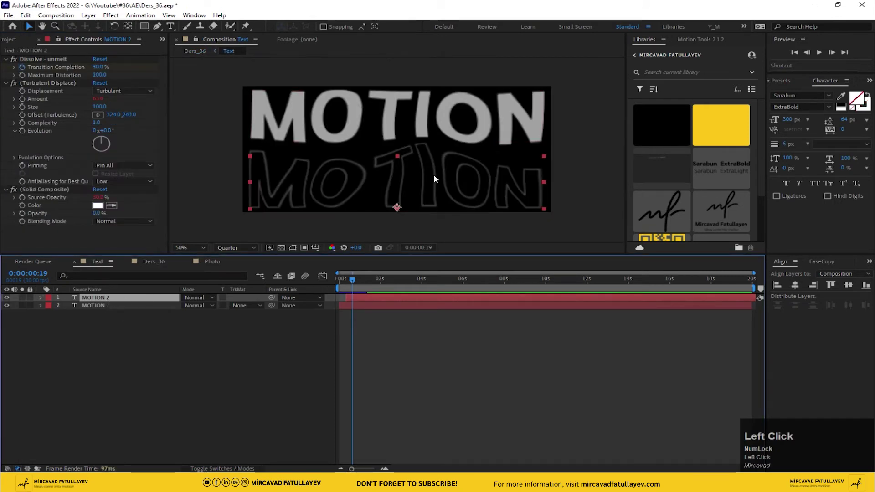
{"action": "left_click_drag", "start_coordinate": [376, 281], "coordinate": [392, 280]}
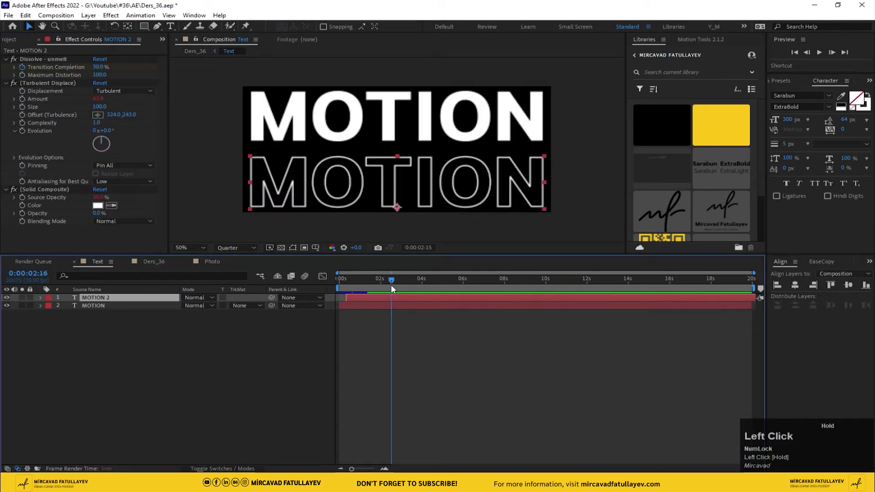
{"action": "mouse_move", "coordinate": [406, 182]}
{"action": "left_mouse_down"}
{"action": "mouse_move", "coordinate": [409, 116]}
{"action": "mouse_move", "coordinate": [389, 184]}
{"action": "left_mouse_up"}
{"action": "left_click", "coordinate": [97, 303]}
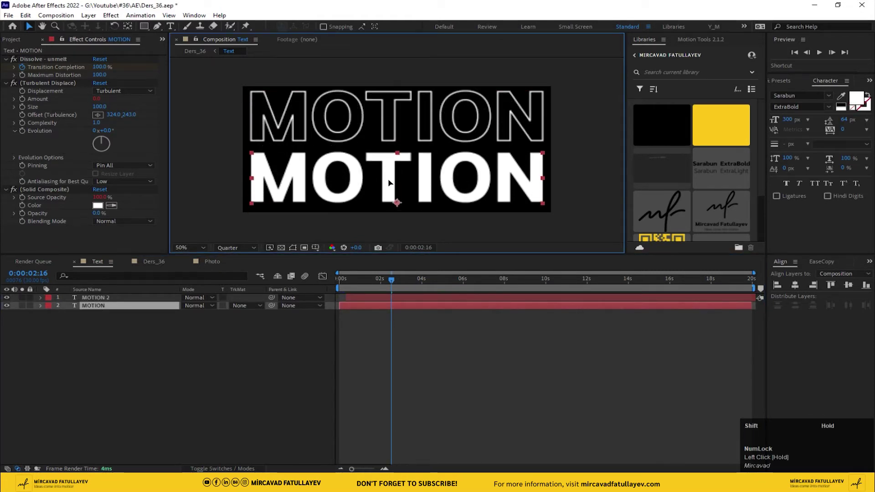
{"action": "left_click", "coordinate": [156, 262]}
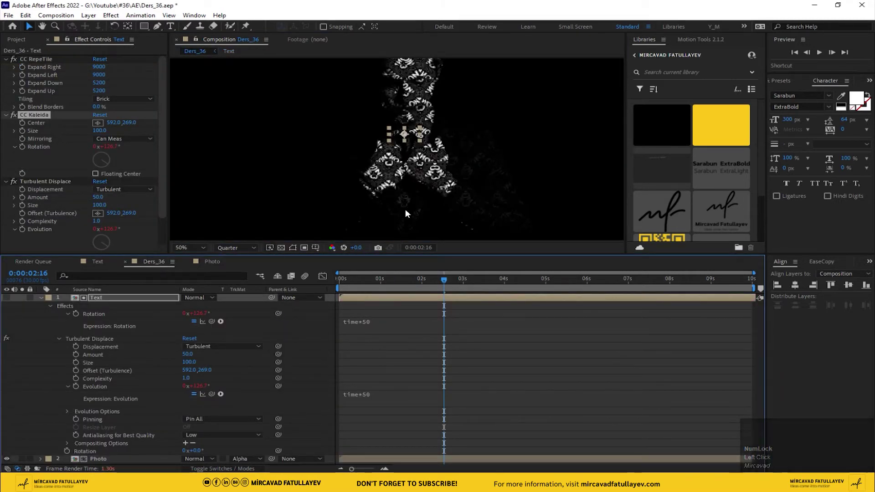
{"action": "left_click_drag", "start_coordinate": [410, 160], "coordinate": [382, 148]}
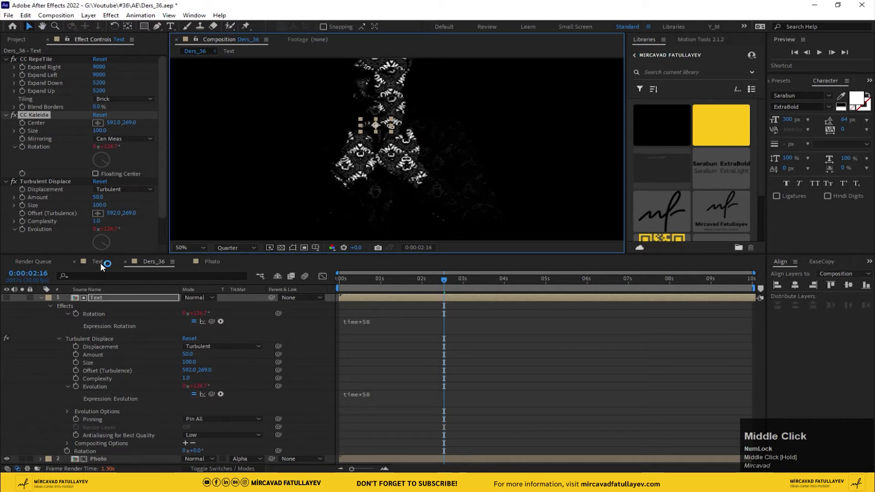
{"action": "left_click", "coordinate": [101, 263]}
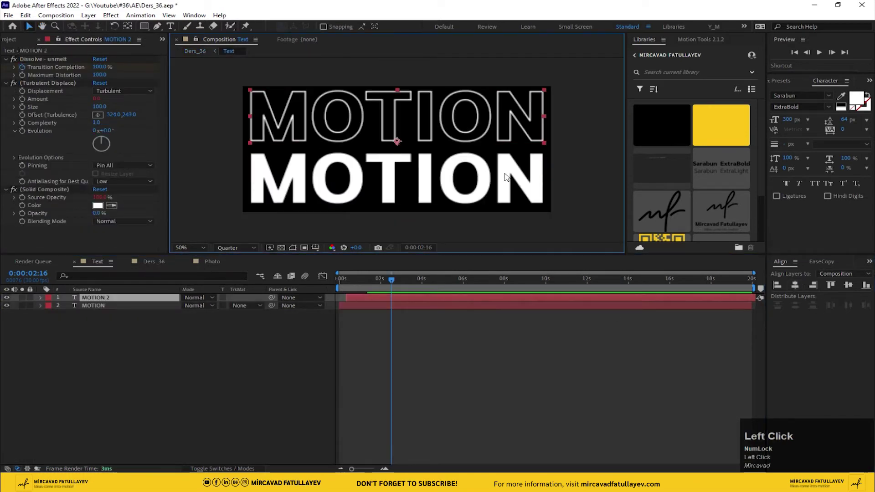
{"action": "left_click", "coordinate": [154, 262]}
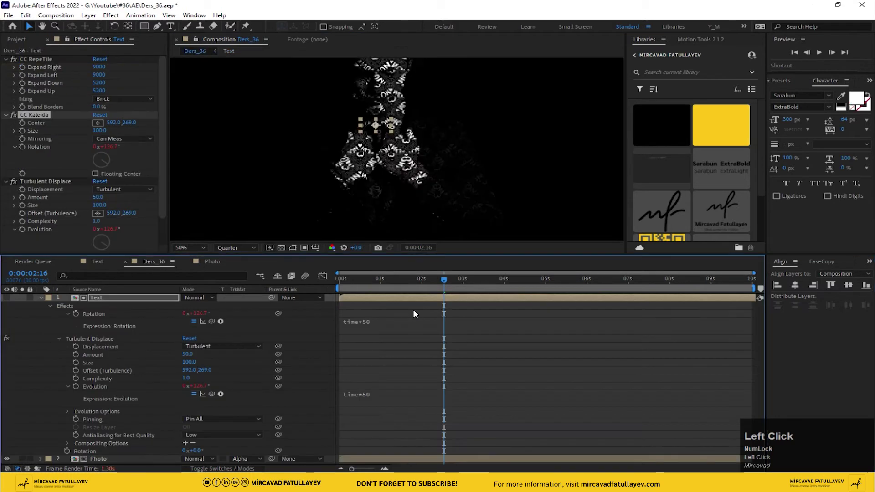
- Examine the text pattern in Ders_36 at 0:00:01:26 with Full resolution and the frame fitted to the viewer
{"action": "left_click_drag", "start_coordinate": [409, 279], "coordinate": [416, 293]}
{"action": "left_click", "coordinate": [233, 248]}
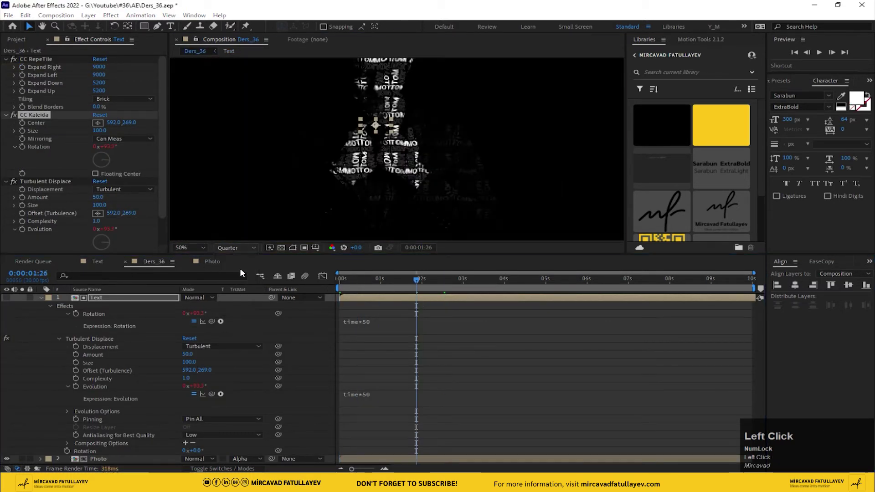
{"action": "left_click", "coordinate": [240, 268]}
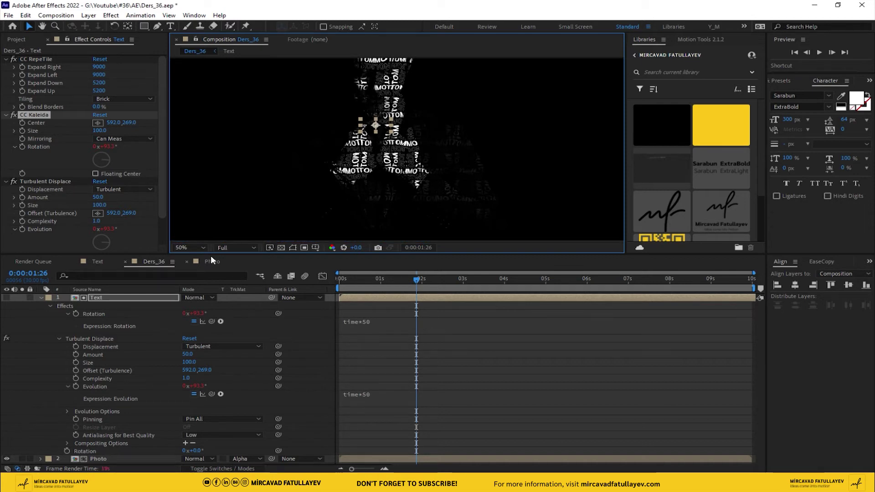
{"action": "left_click", "coordinate": [203, 247]}
{"action": "left_click", "coordinate": [210, 264]}
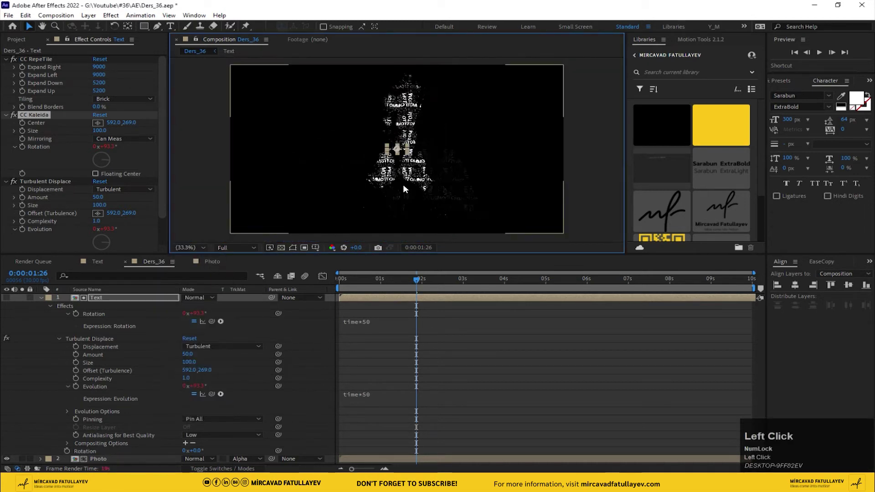
{"action": "middle_click", "coordinate": [423, 187]}
{"action": "left_click", "coordinate": [413, 341]}
{"action": "scroll", "coordinate": [126, 430], "scroll_direction": "down", "scroll_amount": 2}
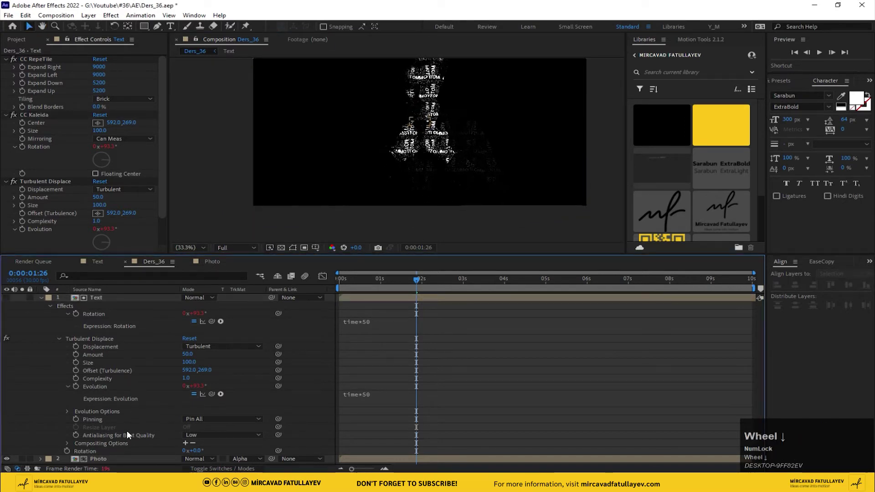
- Duplicate the Photo layer, place the copy beneath the other layers, and set its track matte to None
{"action": "left_click", "coordinate": [40, 297]}
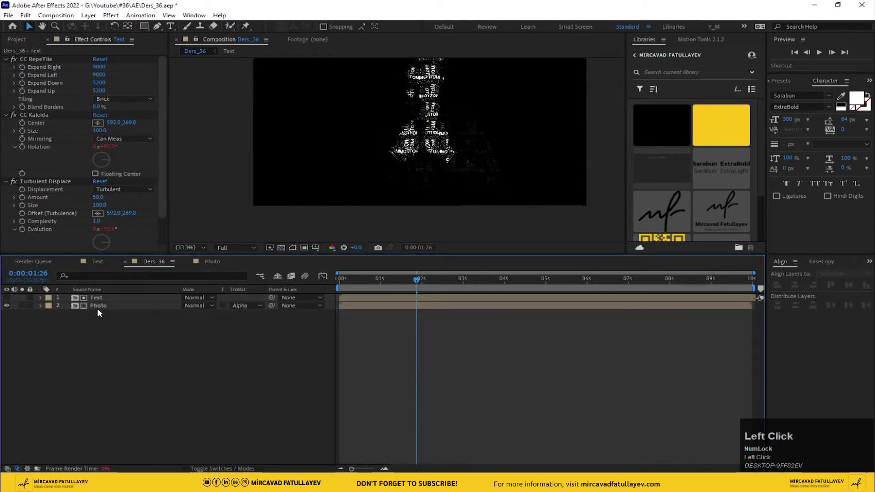
{"action": "left_click", "coordinate": [98, 305]}
{"action": "key", "text": "ctrl+d"}
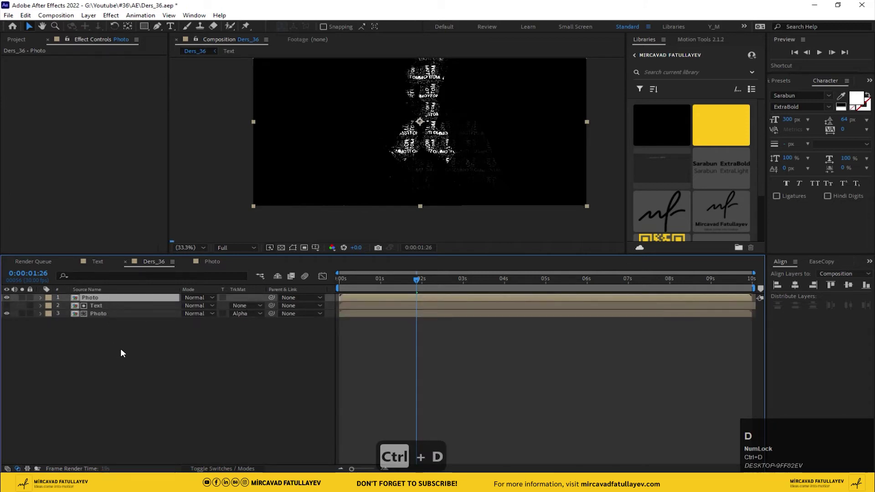
{"action": "left_click_drag", "start_coordinate": [87, 295], "coordinate": [99, 333]}
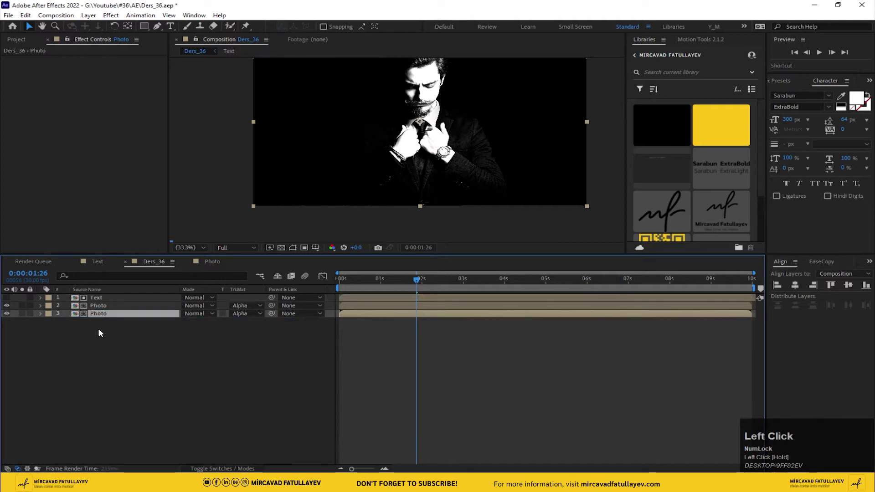
{"action": "left_click", "coordinate": [226, 314]}
{"action": "left_click", "coordinate": [242, 322]}
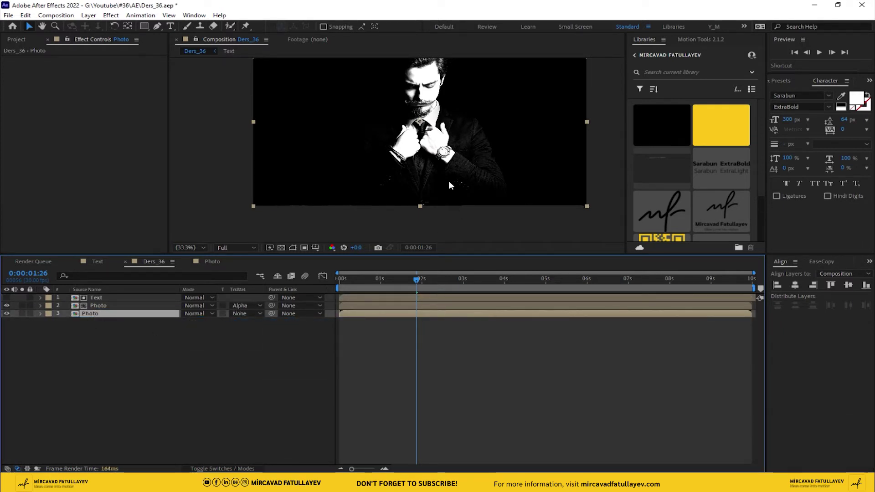
- Set the bottom Photo layer's opacity to 10% and compare the image with that layer hidden and shown
{"action": "scroll", "coordinate": [423, 165], "scroll_direction": "up", "scroll_amount": 3}
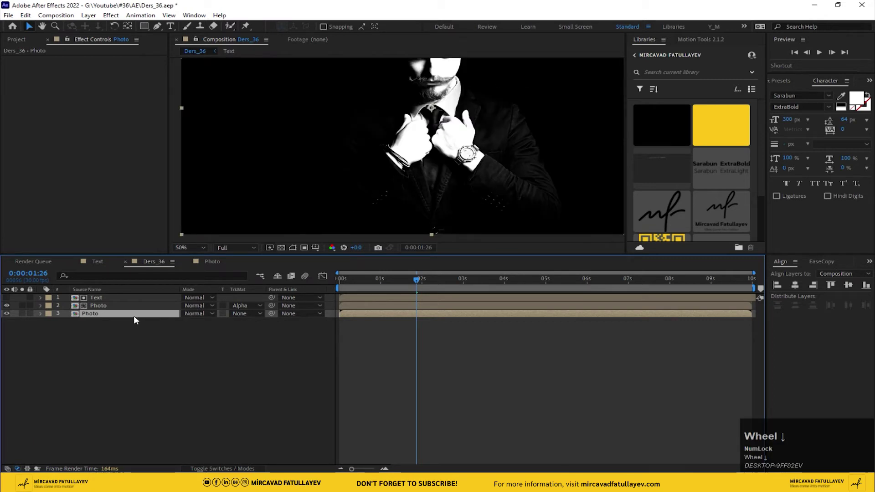
{"action": "key", "text": "t"}
{"action": "left_click", "coordinate": [186, 322]}
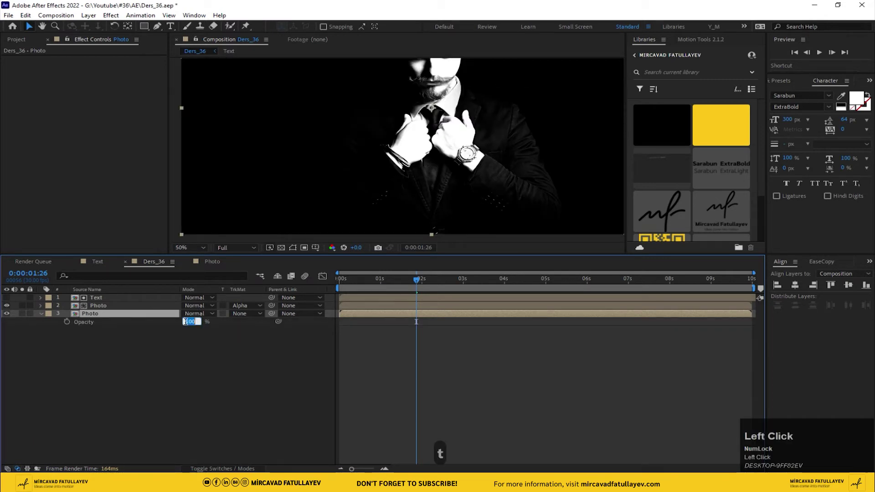
{"action": "type", "text": "10"}
{"action": "key", "text": "Return"}
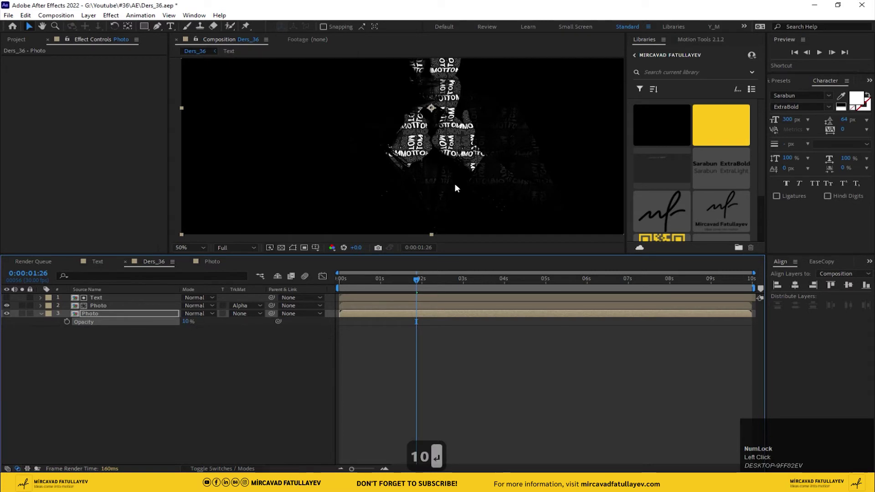
{"action": "middle_click", "coordinate": [443, 191]}
{"action": "middle_click", "coordinate": [432, 210]}
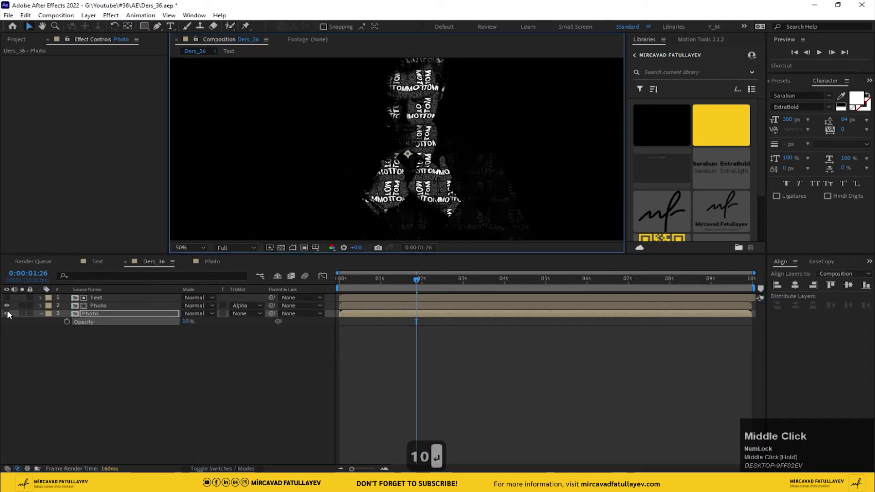
{"action": "left_click", "coordinate": [7, 314]}
{"action": "left_click", "coordinate": [7, 313]}
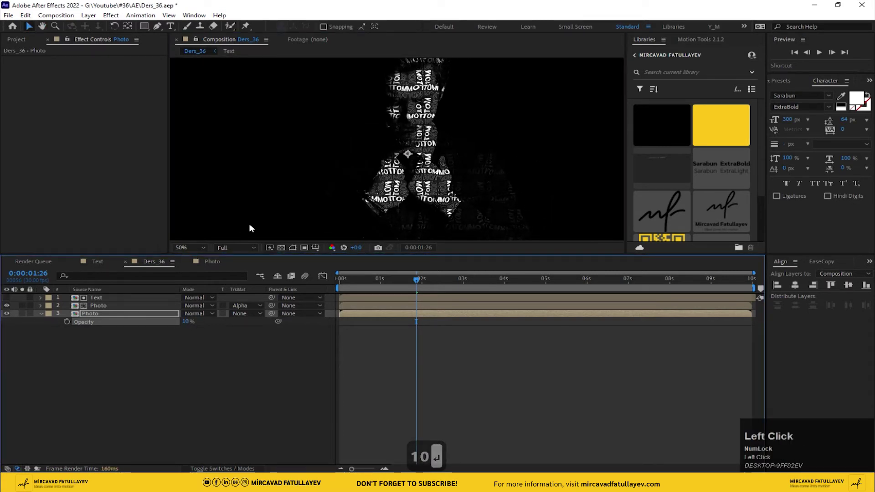
- Preview Ders_36 from the first frame at Quarter resolution with the whole frame fitted to the viewer
{"action": "scroll", "coordinate": [366, 168], "scroll_direction": "down", "scroll_amount": 2}
{"action": "middle_click", "coordinate": [366, 168]}
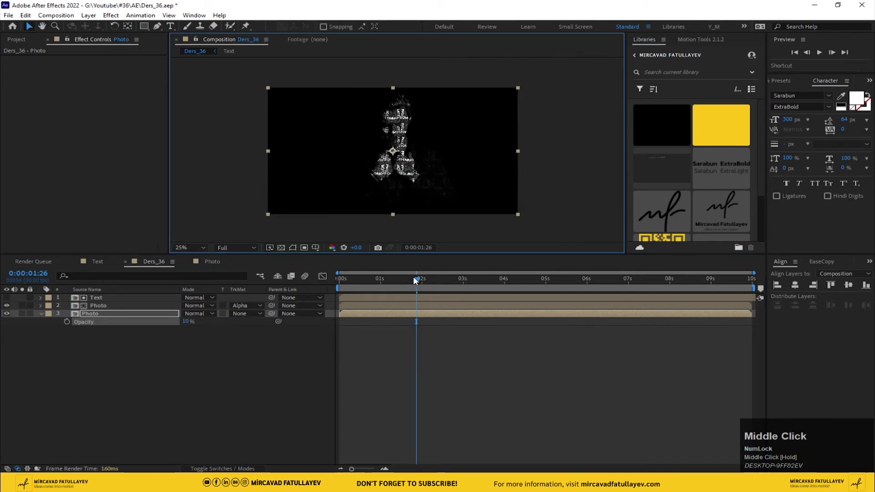
{"action": "left_click", "coordinate": [228, 248]}
{"action": "left_click", "coordinate": [251, 298]}
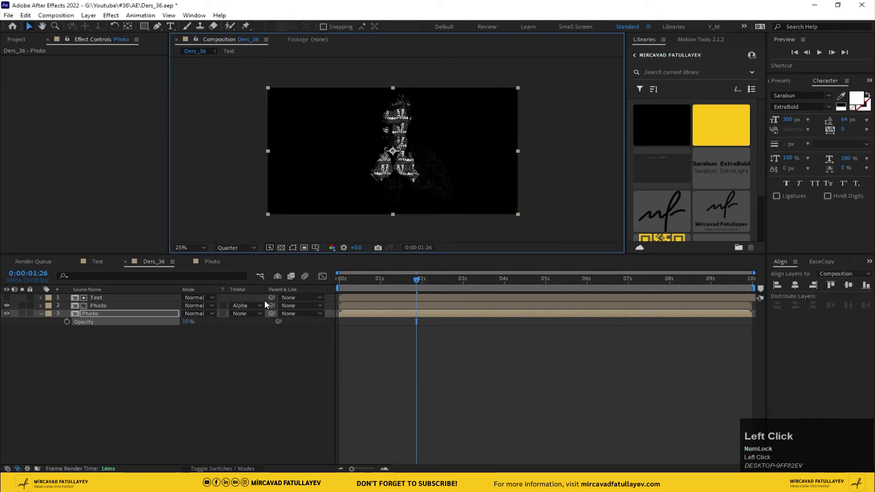
{"action": "left_click", "coordinate": [184, 246]}
{"action": "left_click", "coordinate": [202, 267]}
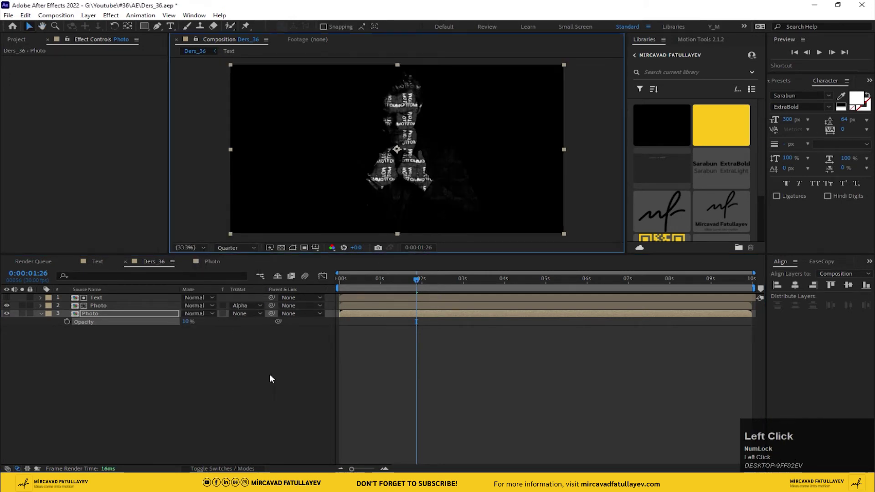
{"action": "left_click", "coordinate": [269, 374]}
{"action": "left_click_drag", "start_coordinate": [345, 283], "coordinate": [339, 284]}
{"action": "key", "text": "space"}
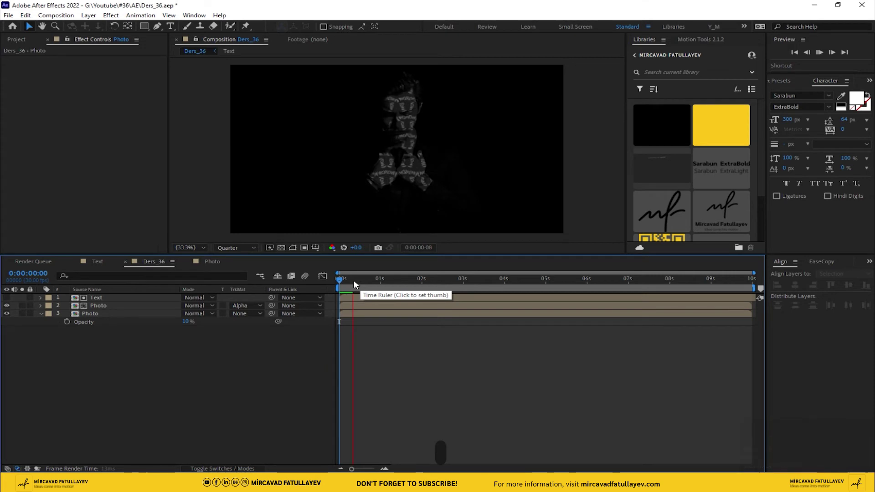
{"action": "key", "text": "space"}
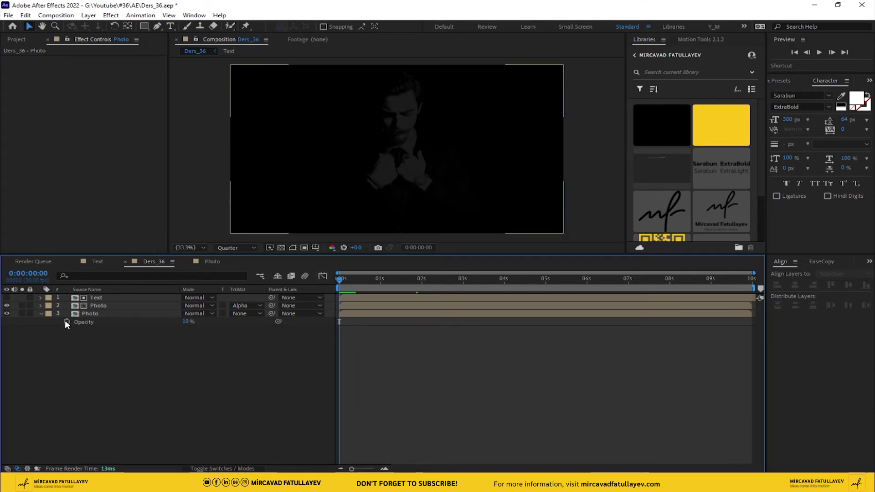
- Keyframe the bottom Photo layer's opacity from 0% at the first frame to 10% at 0:00:01:00, and select both keyframes
{"action": "left_click", "coordinate": [66, 321]}
{"action": "left_click", "coordinate": [379, 280]}
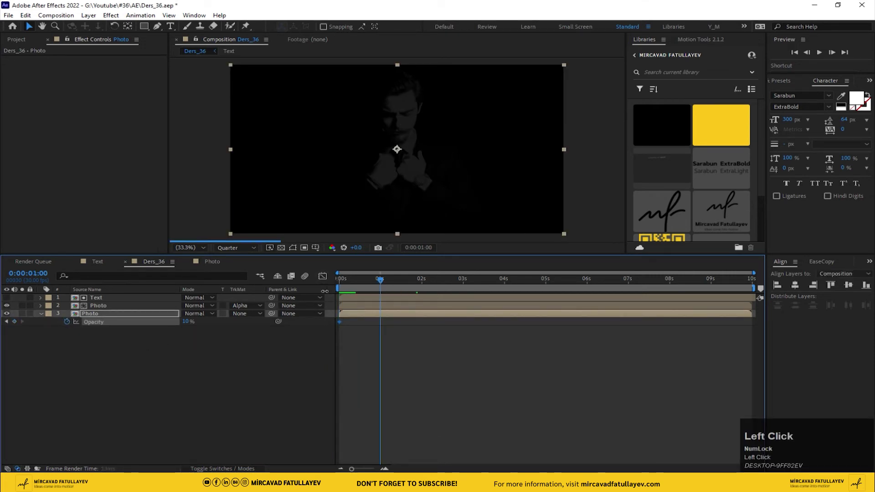
{"action": "left_click", "coordinate": [5, 321]}
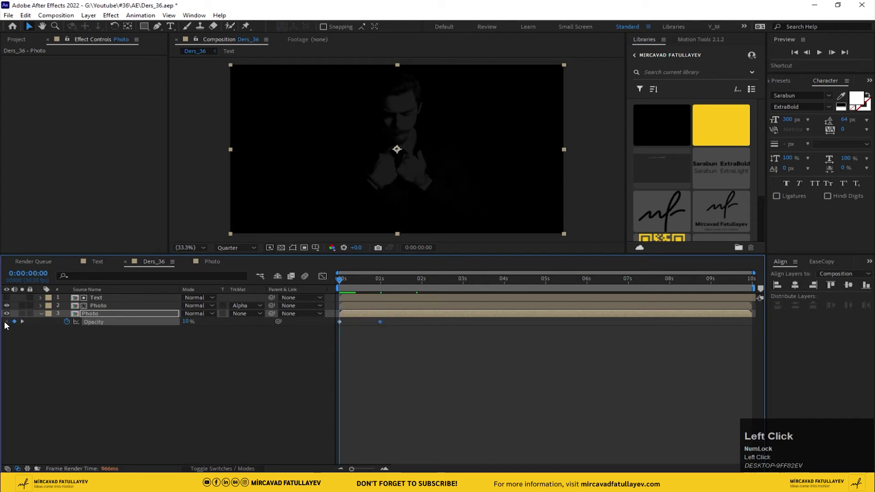
{"action": "type", "text": "2"}
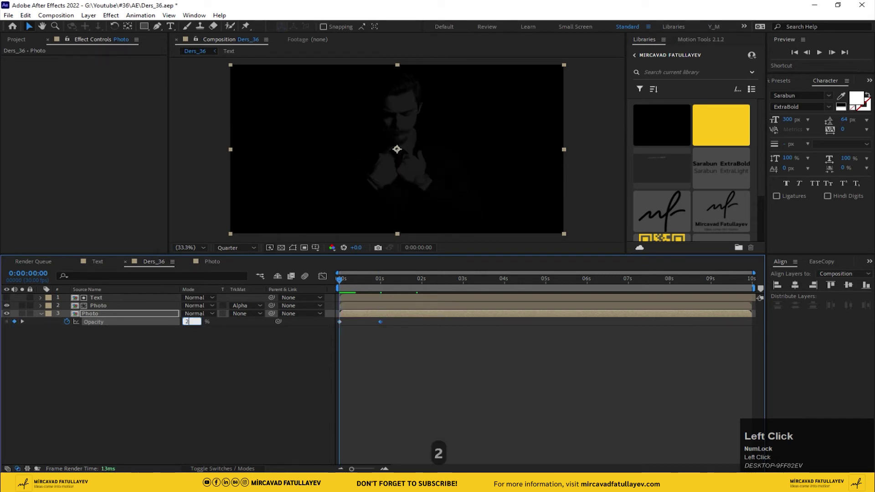
{"action": "key", "text": "BackSpace"}
{"action": "type", "text": "0"}
{"action": "key", "text": "Return"}
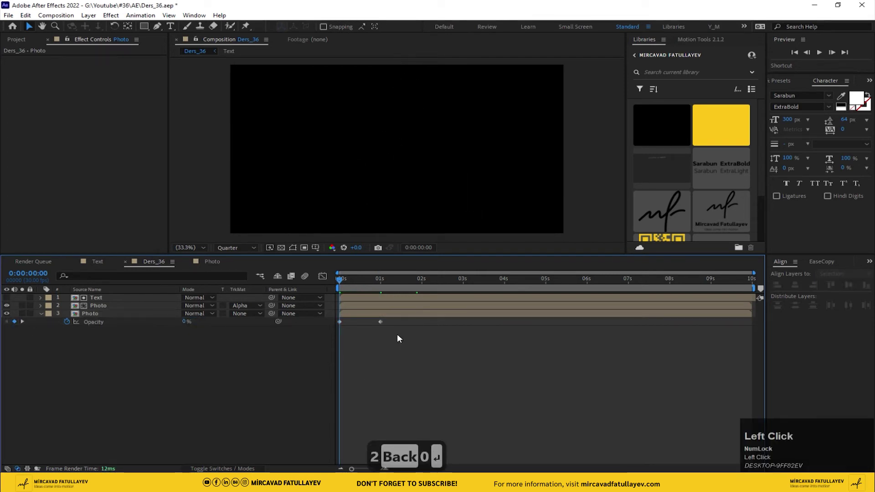
{"action": "left_click", "coordinate": [331, 318]}
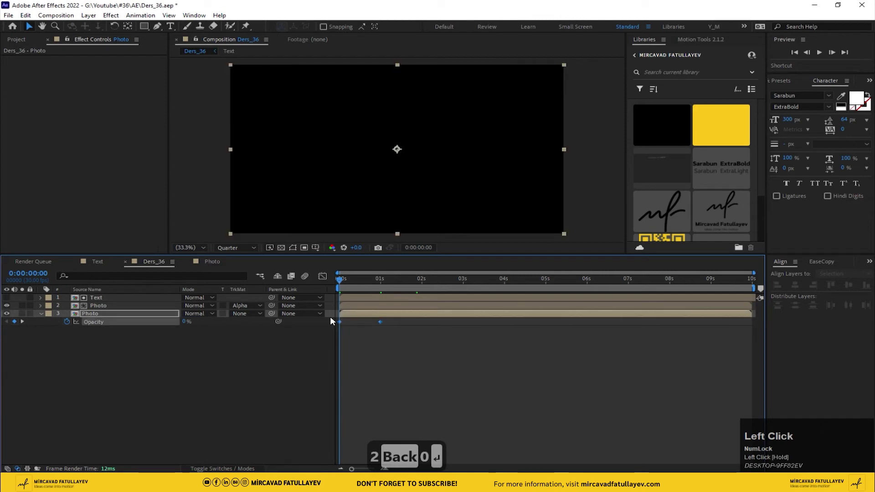
- Apply Easy Ease to the bottom Photo layer's opacity keyframes and preview the fade-in from the first frame
{"action": "right_click", "coordinate": [379, 321]}
{"action": "left_click", "coordinate": [424, 437]}
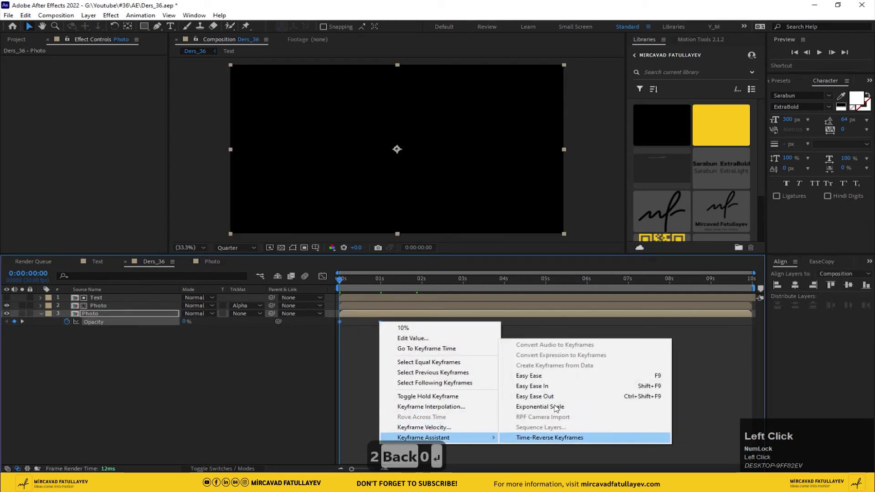
{"action": "left_click", "coordinate": [562, 377]}
{"action": "key", "text": "space"}
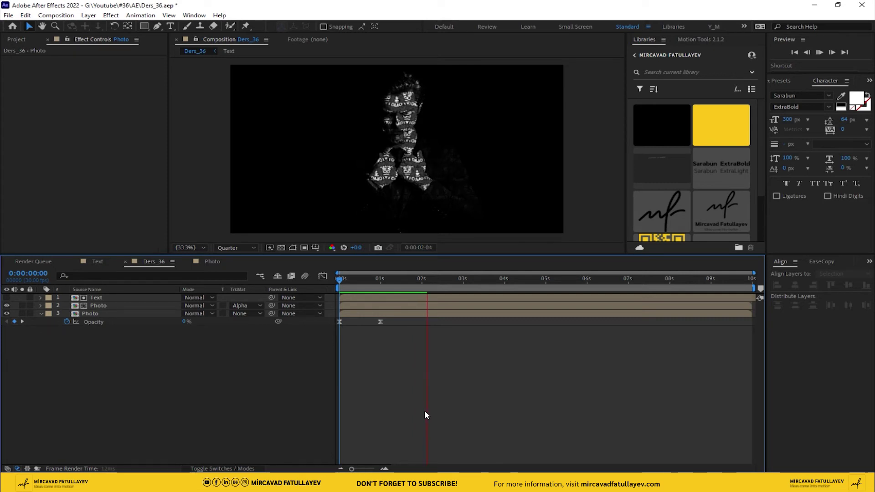
{"action": "key", "text": "0"}
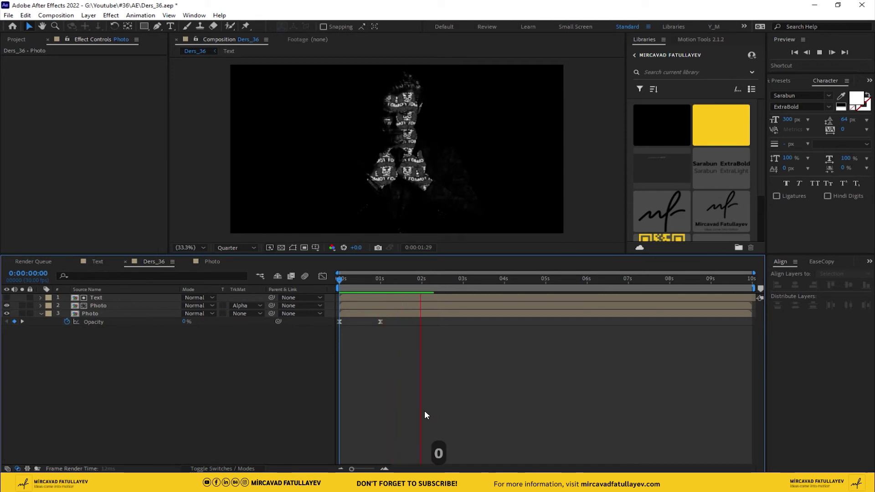
{"action": "key", "text": "0"}
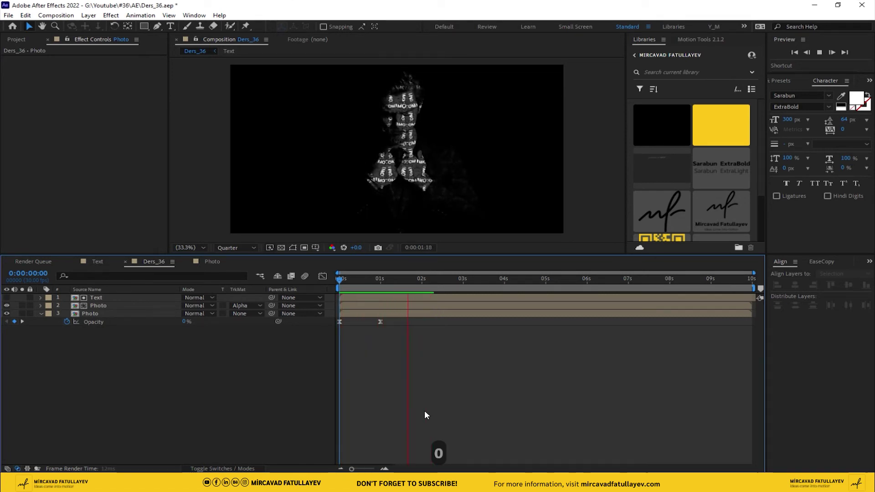
{"action": "key", "text": "space"}
{"action": "left_click_drag", "start_coordinate": [383, 281], "coordinate": [369, 281]}
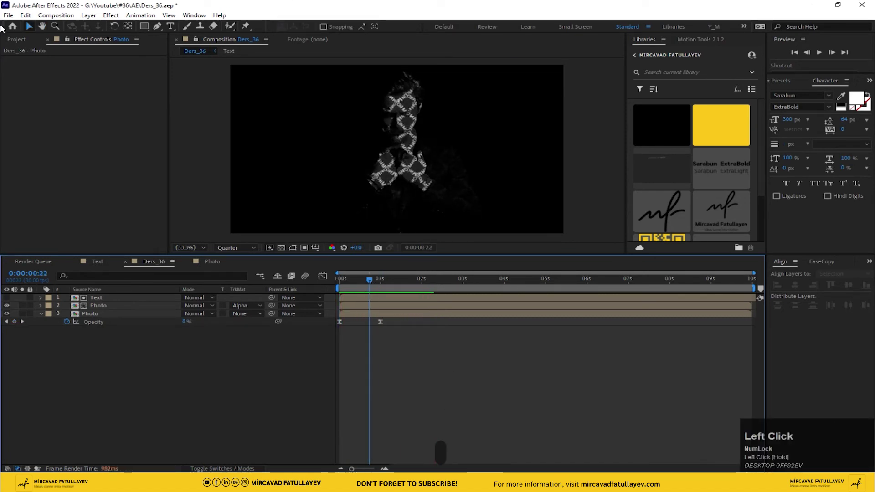
- Duplicate the Ders_36 composition, rename the copy Ders_36_v2, and open it
{"action": "left_click", "coordinate": [21, 40]}
{"action": "left_click", "coordinate": [61, 177]}
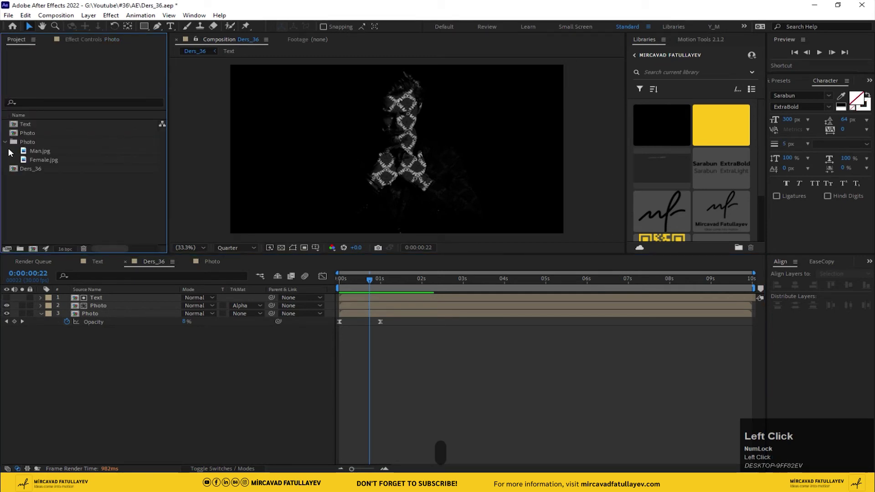
{"action": "left_click", "coordinate": [5, 142]}
{"action": "left_click", "coordinate": [40, 151]}
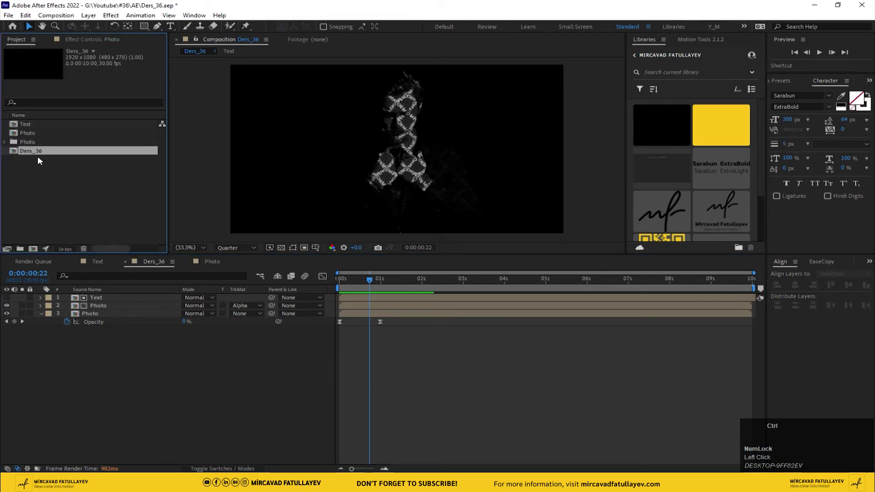
{"action": "key", "text": "ctrl+d"}
{"action": "left_click", "coordinate": [41, 154]}
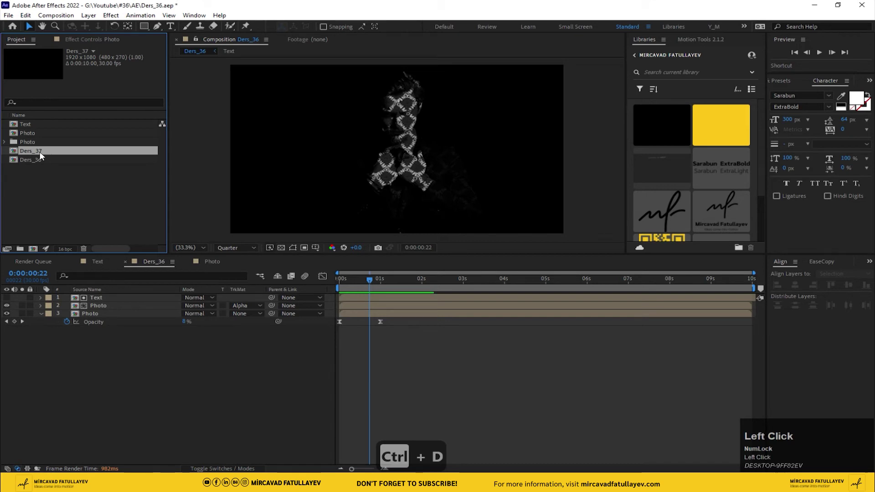
{"action": "key", "text": "Return"}
{"action": "key", "text": "Right"}
{"action": "key", "text": "shift+Left"}
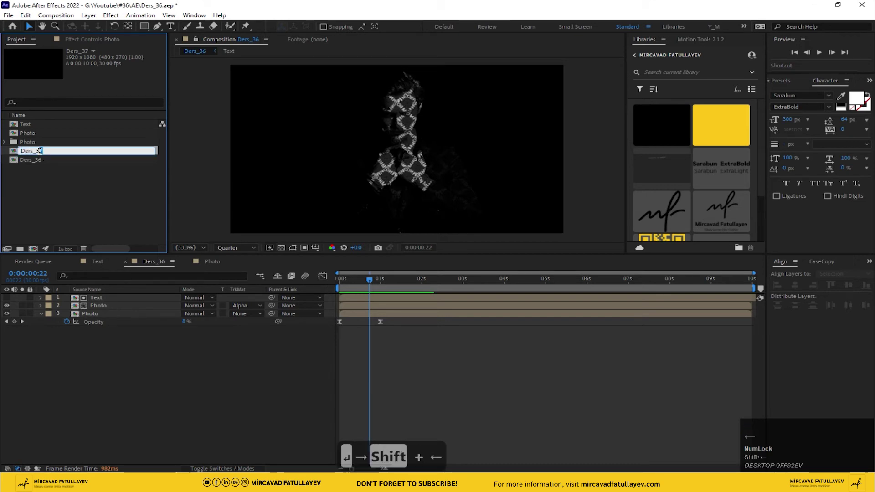
{"action": "type", "text": "6_v2"}
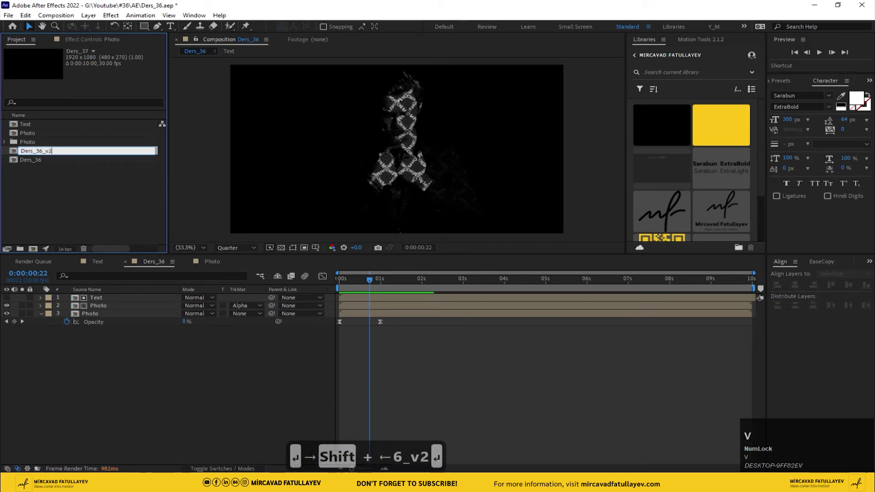
{"action": "key", "text": "Return"}
{"action": "double_click", "coordinate": [36, 151]}
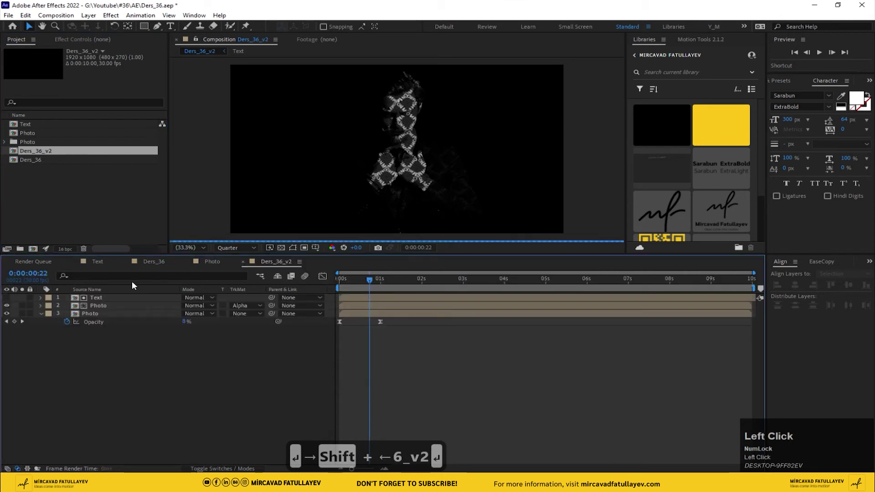
- Duplicate the Photo composition and replace both Photo layers in Ders_36_v2 with the copy
{"action": "key", "text": "ctrl+d"}
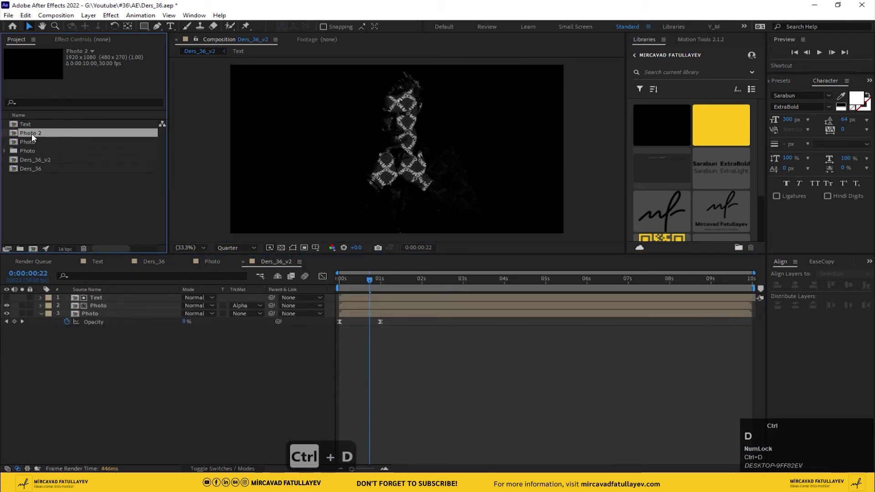
{"action": "left_click", "coordinate": [94, 313]}
{"action": "left_click", "coordinate": [98, 306], "text": "ctrl"}
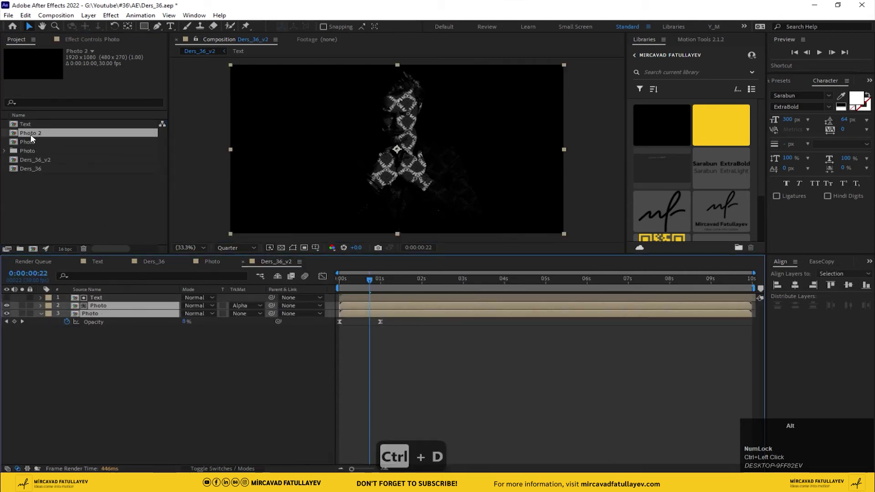
{"action": "left_click_drag", "start_coordinate": [36, 132], "coordinate": [91, 310]}
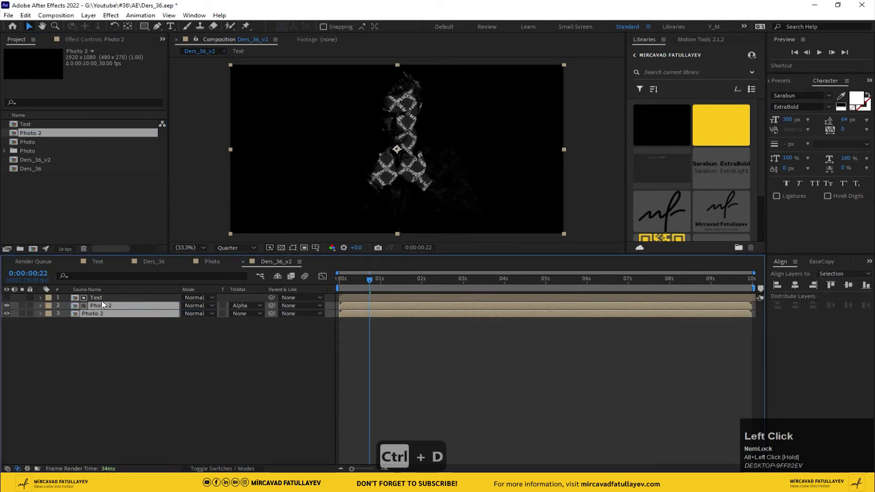
{"action": "left_click", "coordinate": [97, 297]}
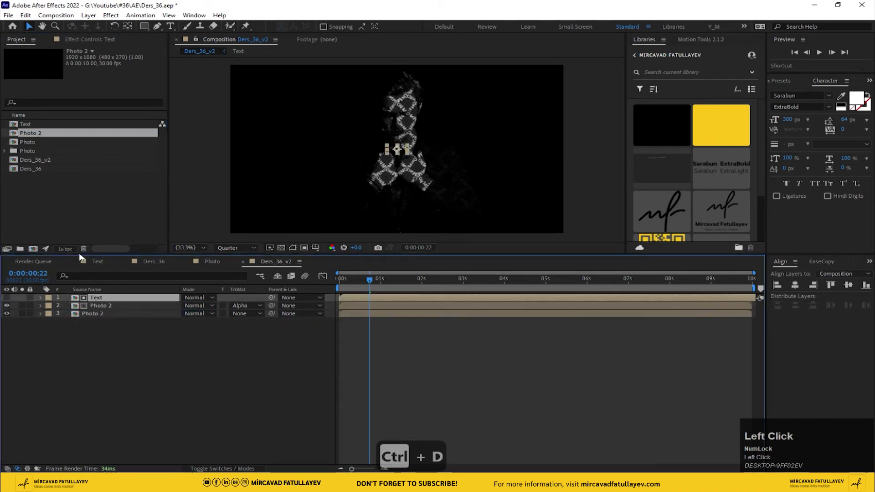
- Place Female.jpg above Man.jpg inside the duplicated photo composition and check it through the text in Ders_36_v2
{"action": "double_click", "coordinate": [95, 312]}
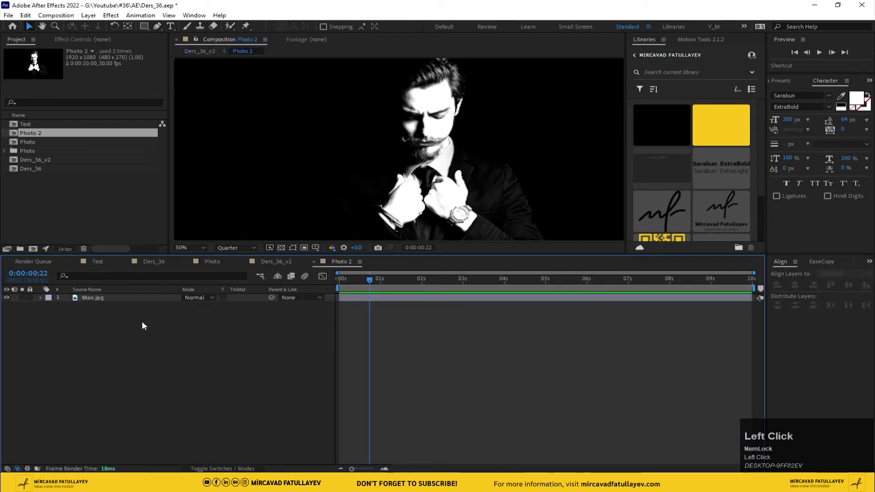
{"action": "left_click", "coordinate": [4, 150]}
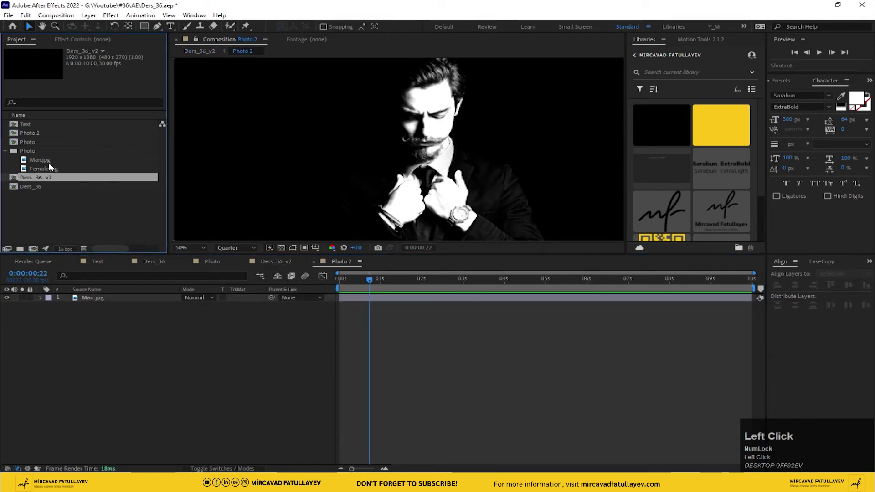
{"action": "left_click", "coordinate": [48, 169]}
{"action": "left_click_drag", "start_coordinate": [54, 169], "coordinate": [105, 299]}
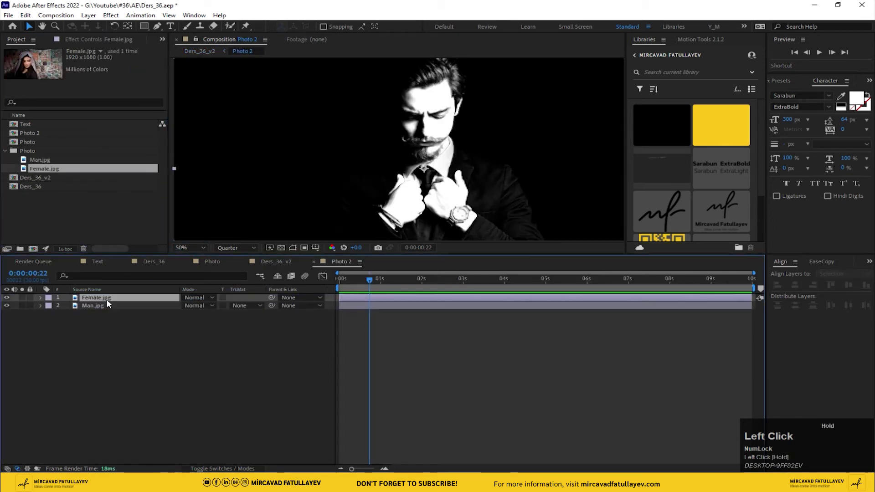
{"action": "scroll", "coordinate": [395, 164], "scroll_direction": "down", "scroll_amount": 2}
{"action": "left_click_drag", "start_coordinate": [395, 164], "coordinate": [389, 148]}
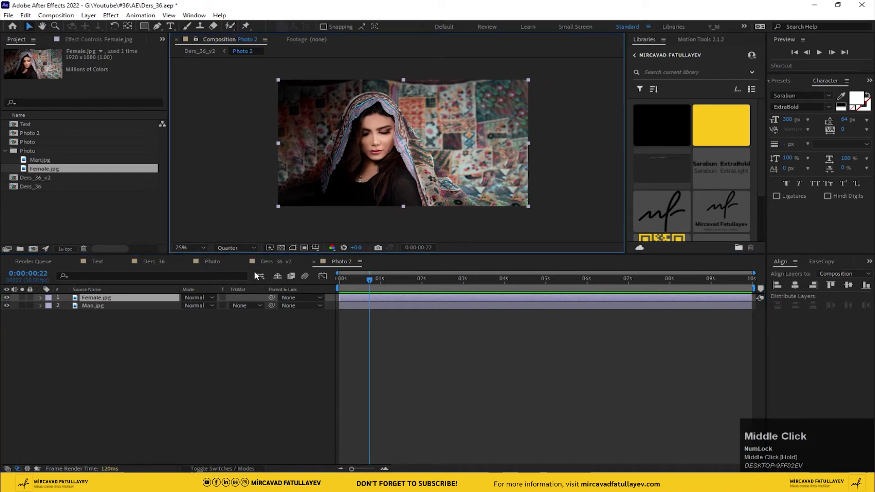
{"action": "left_click", "coordinate": [276, 261]}
{"action": "middle_click", "coordinate": [402, 148]}
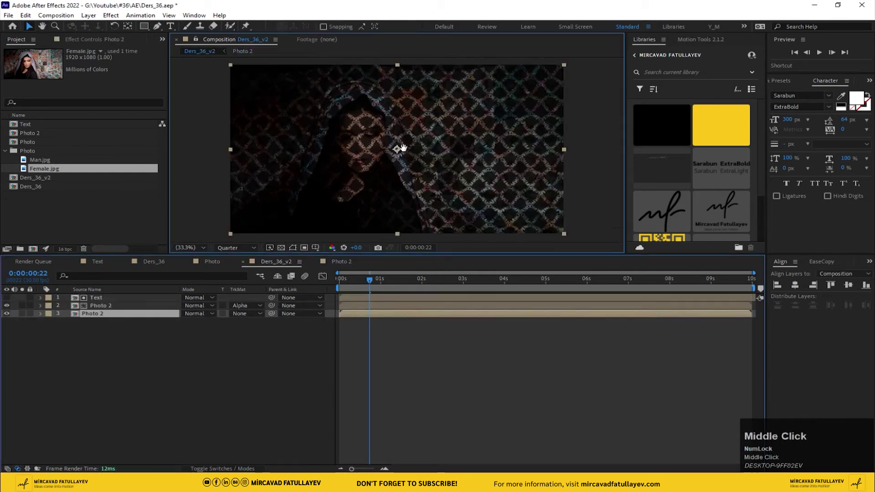
{"action": "left_click_drag", "start_coordinate": [402, 148], "coordinate": [456, 148]}
{"action": "scroll", "coordinate": [404, 148], "scroll_direction": "up", "scroll_amount": 3}
{"action": "scroll", "coordinate": [404, 147], "scroll_direction": "down", "scroll_amount": 2}
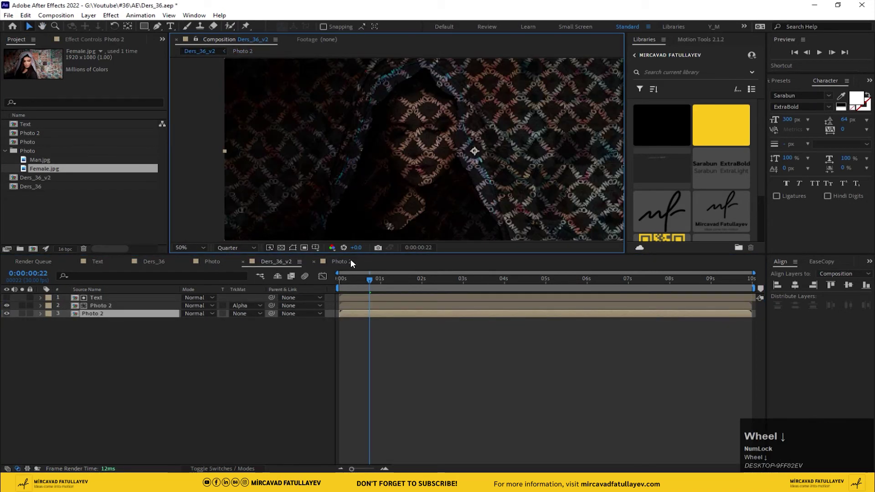
- Apply Lumetri Color to Female.jpg with exposure 0.8, contrast 44, highlights 33 and saturation 133, and check it in Ders_36_v2
{"action": "left_click", "coordinate": [341, 261]}
{"action": "key", "text": "ctrl+space"}
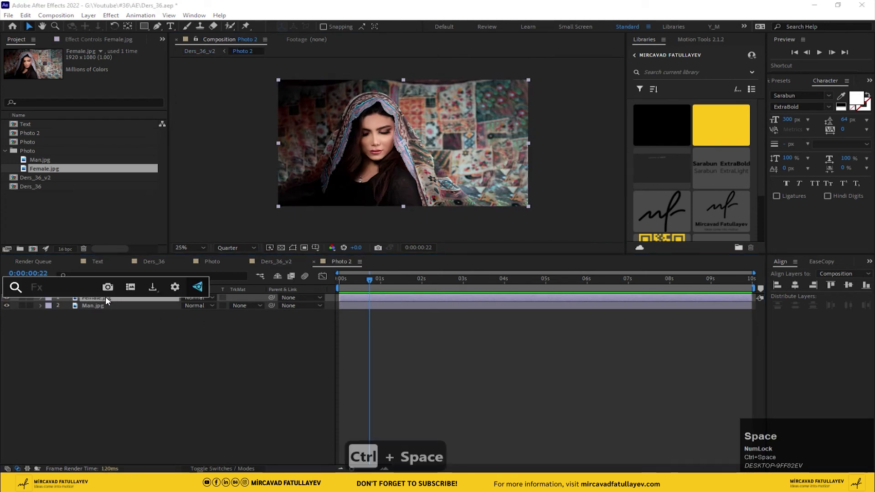
{"action": "type", "text": "lume"}
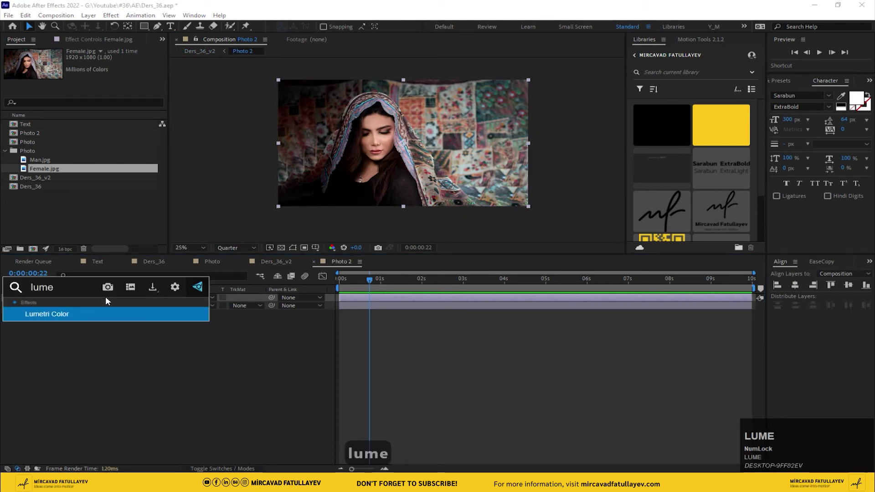
{"action": "key", "text": "Return"}
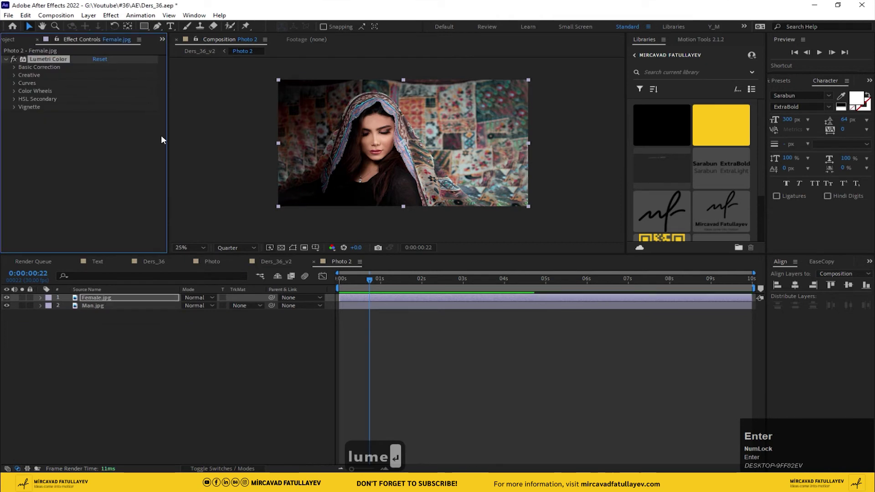
{"action": "left_click", "coordinate": [11, 68]}
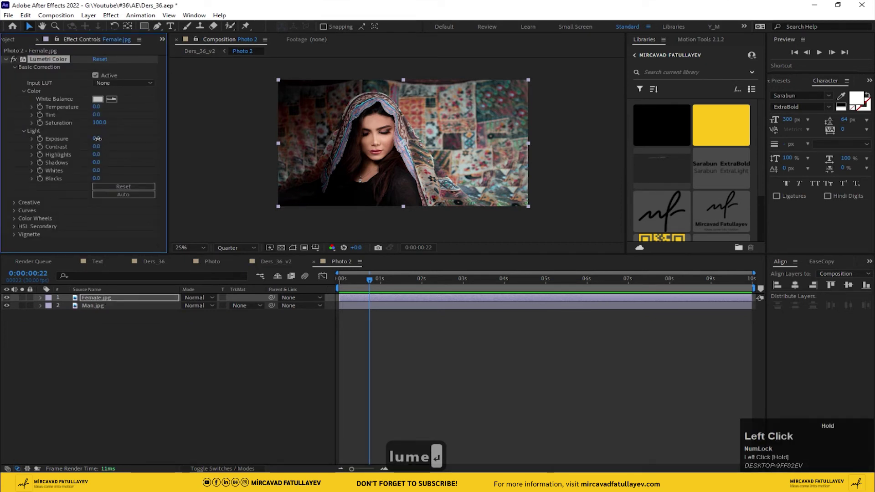
{"action": "mouse_move", "coordinate": [97, 139]}
{"action": "left_mouse_down"}
{"action": "mouse_move", "coordinate": [118, 145]}
{"action": "mouse_move", "coordinate": [106, 152]}
{"action": "left_mouse_up"}
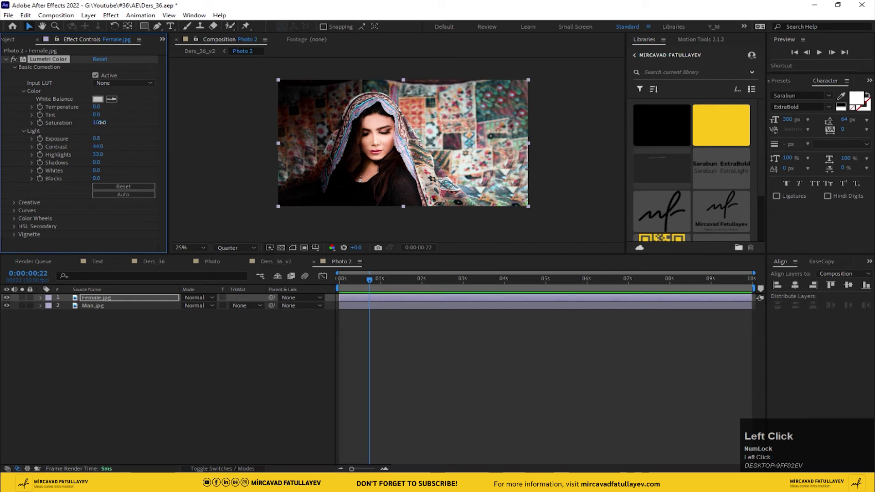
{"action": "left_click_drag", "start_coordinate": [100, 122], "coordinate": [111, 122]}
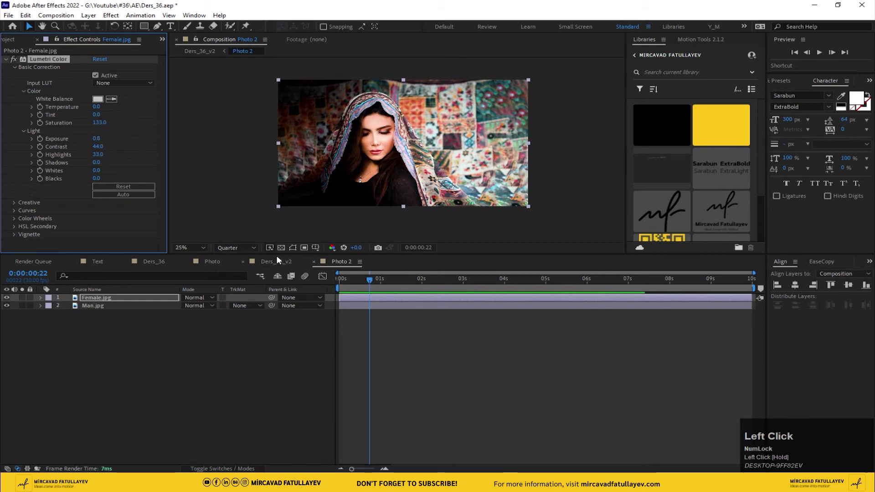
{"action": "left_click", "coordinate": [276, 260]}
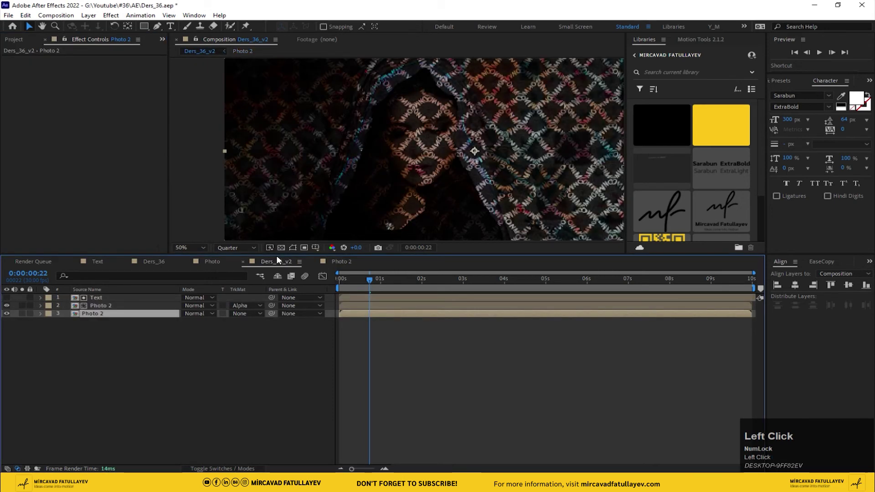
- Apply CC Vignette to Female.jpg with amount 452, angle of view about 48.8 and center 779, 540, and check it in Ders_36_v2
{"action": "left_click", "coordinate": [330, 261]}
{"action": "key", "text": "ctrl+space"}
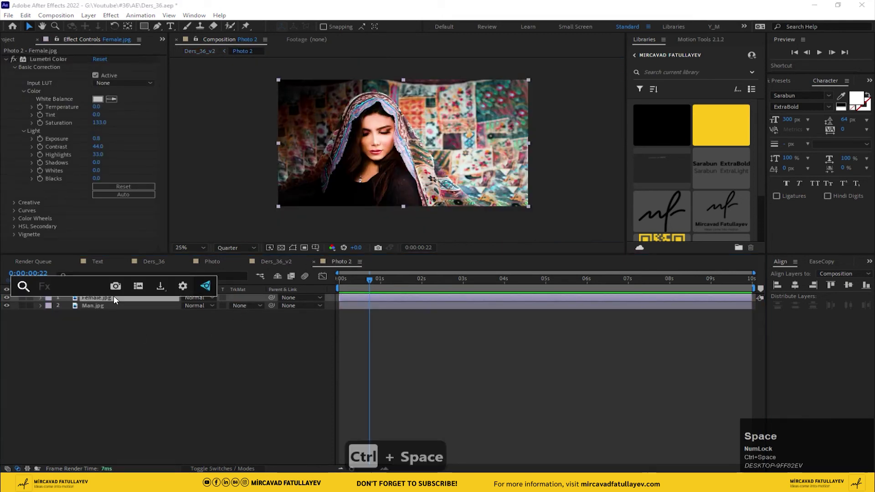
{"action": "type", "text": "vig"}
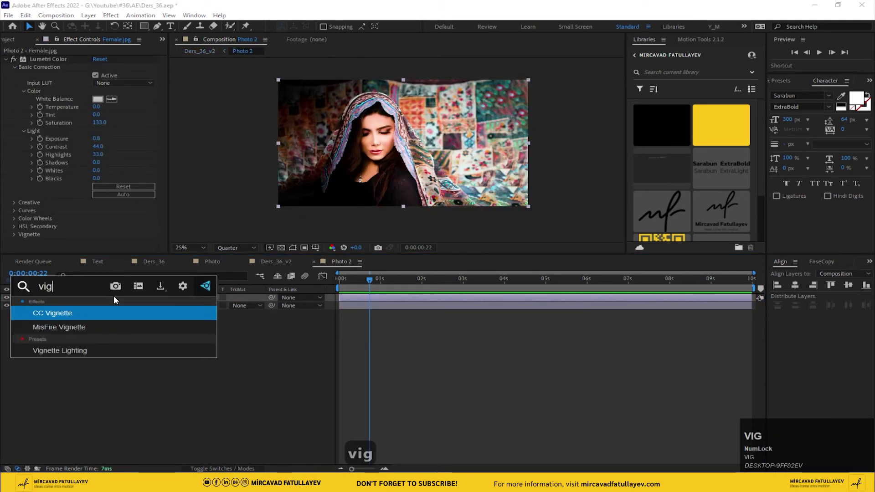
{"action": "key", "text": "Return"}
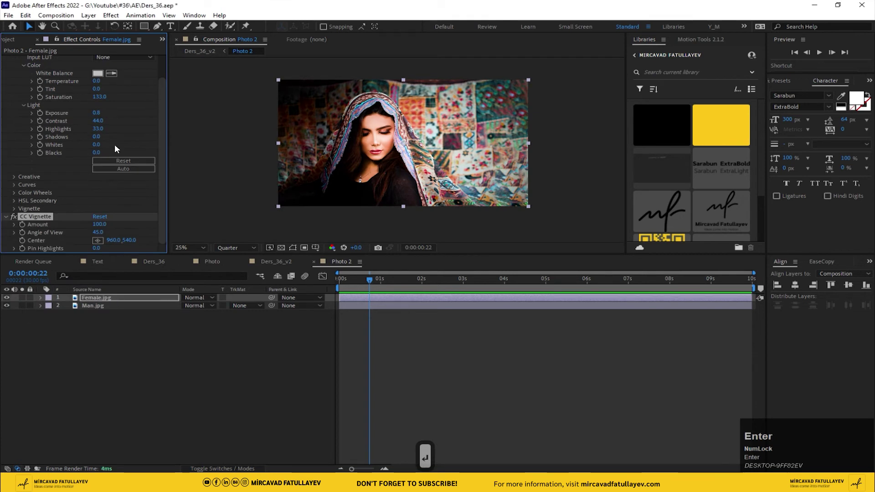
{"action": "left_click", "coordinate": [114, 223]}
{"action": "left_click_drag", "start_coordinate": [113, 223], "coordinate": [261, 226]}
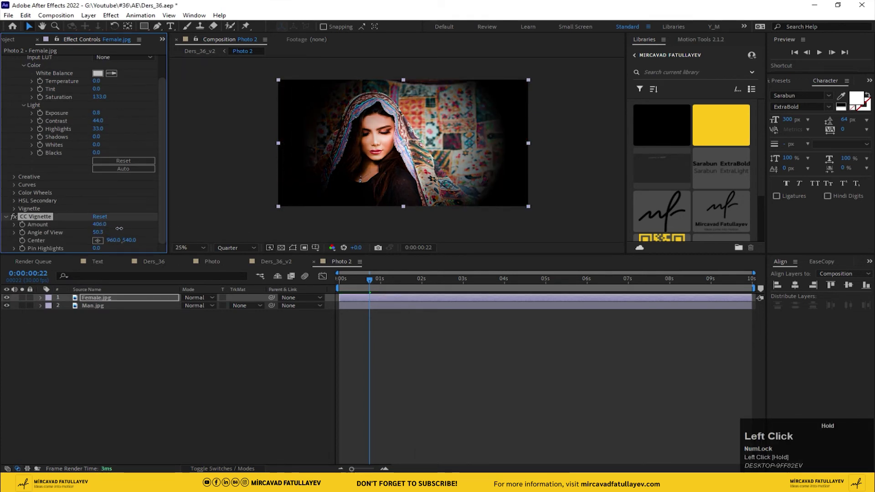
{"action": "left_click_drag", "start_coordinate": [98, 224], "coordinate": [11, 235]}
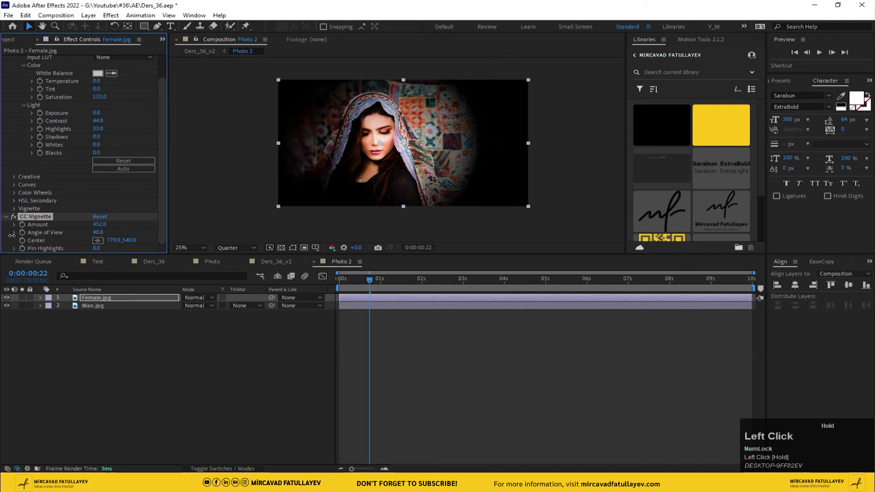
{"action": "left_click", "coordinate": [275, 261]}
{"action": "scroll", "coordinate": [465, 156], "scroll_direction": "down", "scroll_amount": 1}
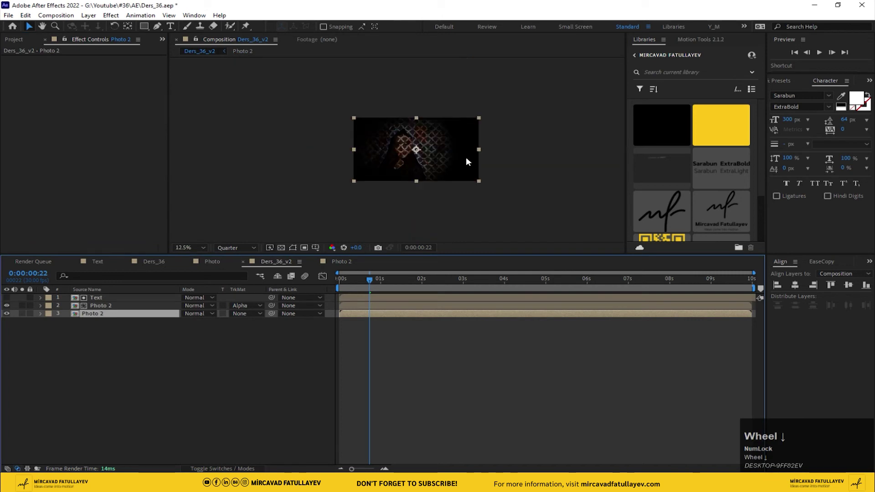
{"action": "middle_click", "coordinate": [465, 156]}
{"action": "scroll", "coordinate": [413, 144], "scroll_direction": "up", "scroll_amount": 1}
{"action": "left_click_drag", "start_coordinate": [395, 144], "coordinate": [406, 173]}
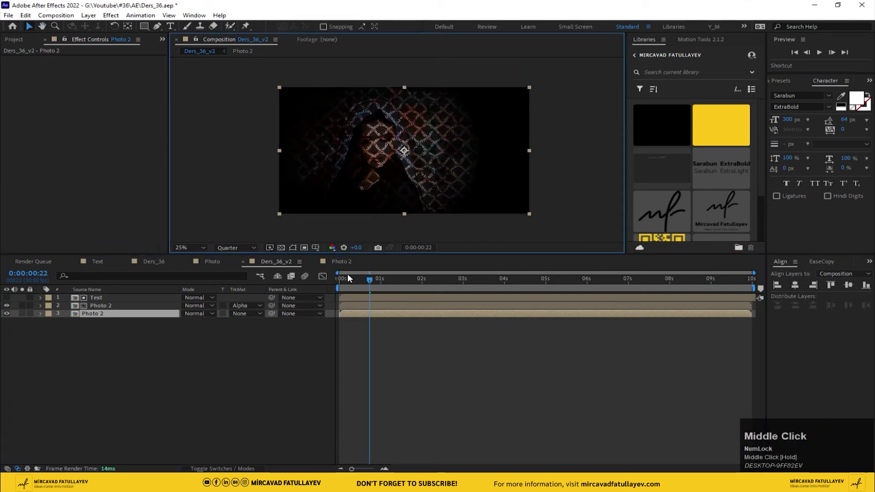
- Set the Lumetri Color whites of Female.jpg to 53 in the Photo 2 composition and check it through the text in Ders_36_v2
{"action": "left_click", "coordinate": [337, 258]}
{"action": "scroll", "coordinate": [117, 219], "scroll_direction": "down", "scroll_amount": 2}
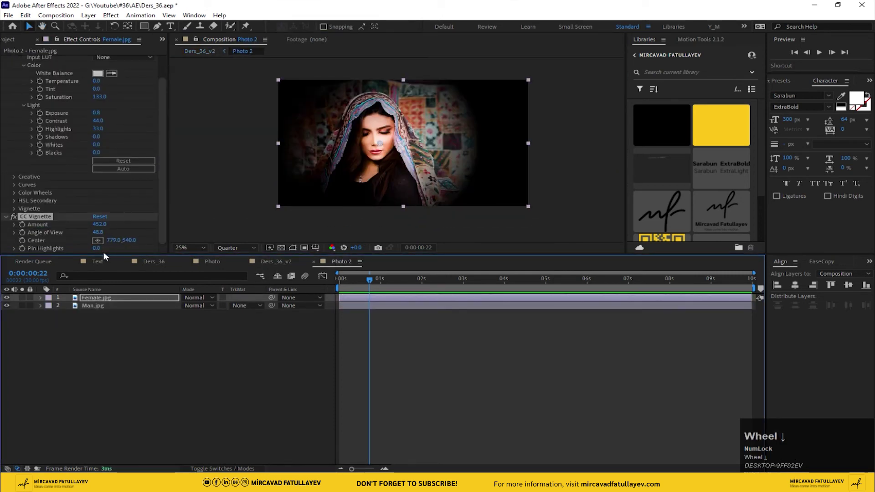
{"action": "left_click_drag", "start_coordinate": [98, 249], "coordinate": [107, 248]}
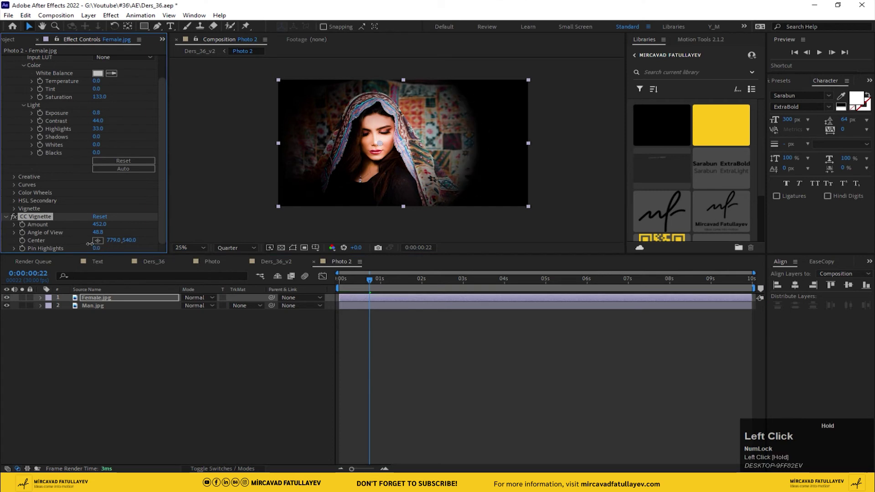
{"action": "key", "text": "ctrl+z"}
{"action": "left_click", "coordinate": [165, 325]}
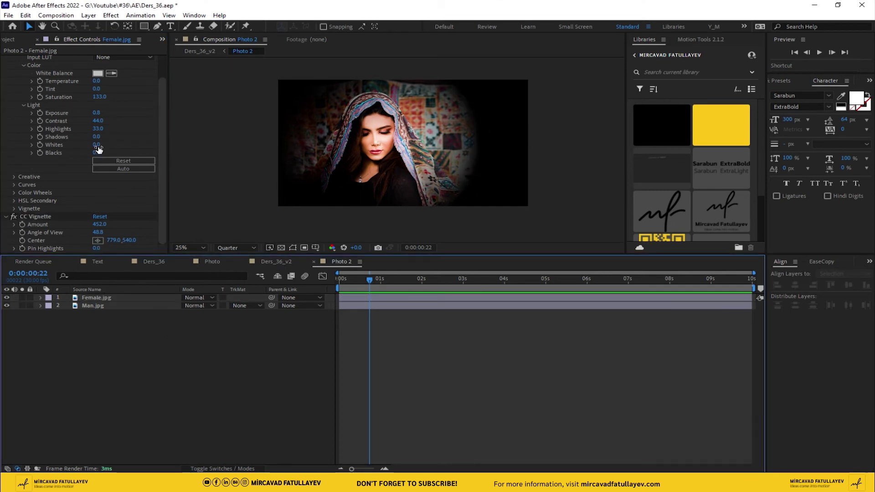
{"action": "left_click_drag", "start_coordinate": [98, 148], "coordinate": [121, 143]}
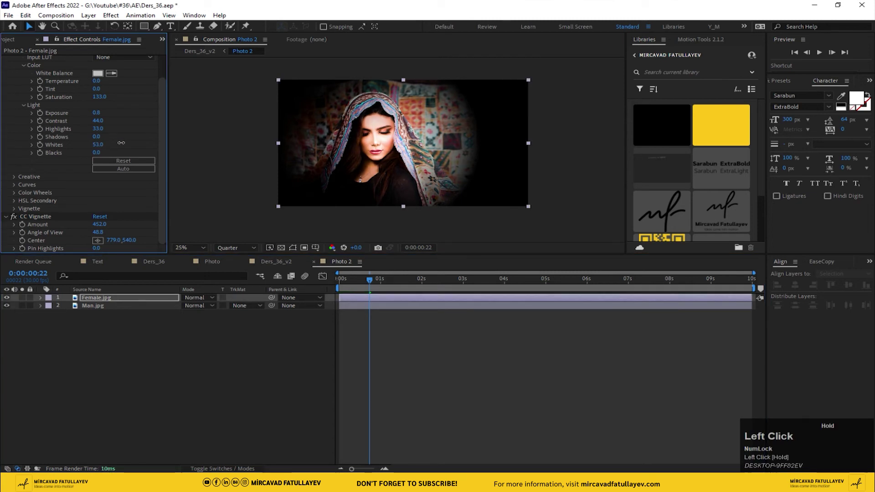
{"action": "left_click", "coordinate": [278, 258]}
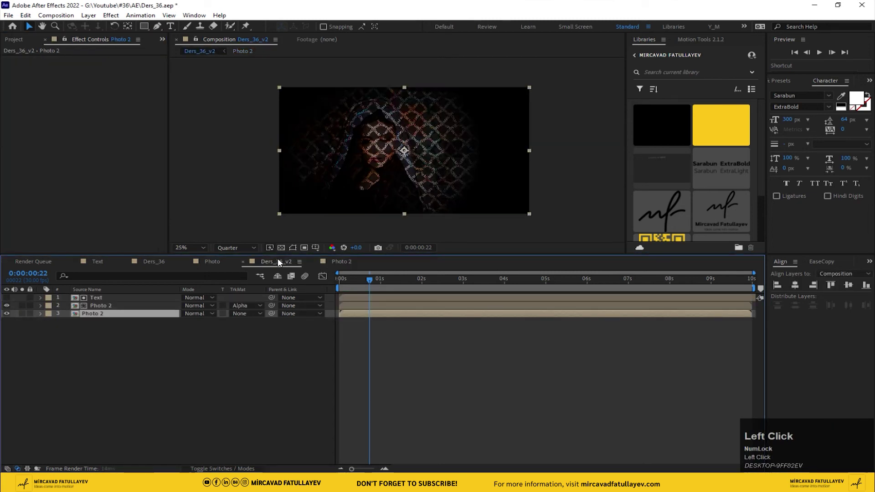
{"action": "scroll", "coordinate": [363, 159], "scroll_direction": "up", "scroll_amount": 2}
{"action": "middle_click", "coordinate": [352, 157]}
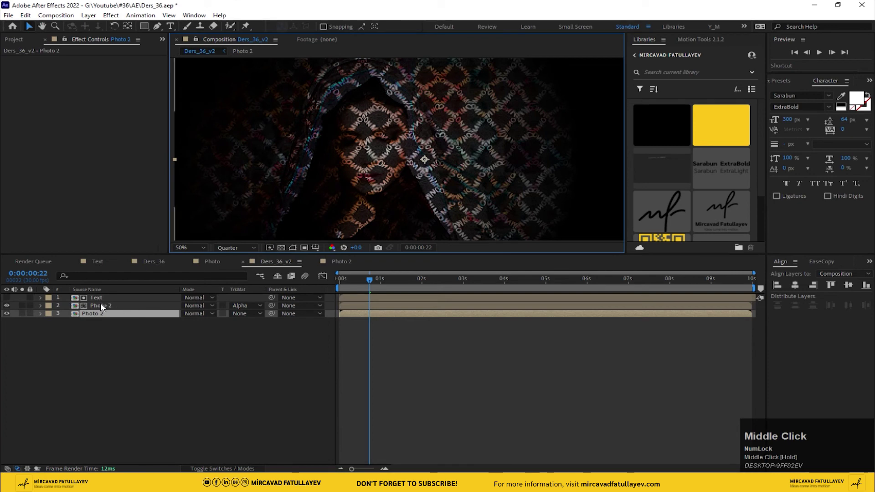
- Set the CC RepeTile tiling of the Text layer in Ders_36_v2 to Random
{"action": "left_click", "coordinate": [100, 301]}
{"action": "left_click", "coordinate": [149, 100]}
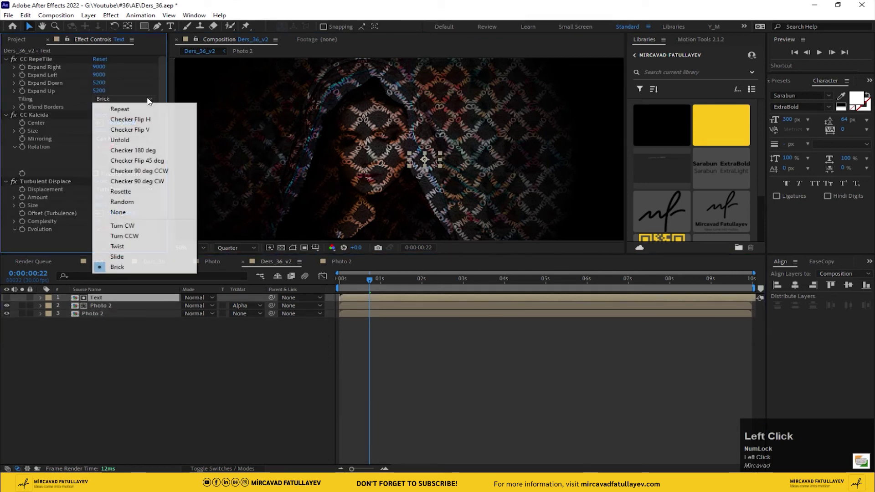
{"action": "left_click", "coordinate": [145, 201]}
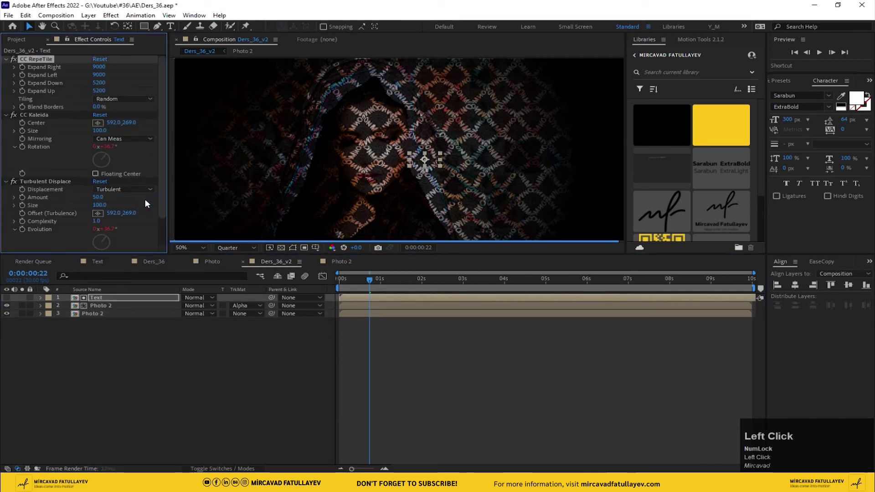
- Try Flower, Flipper and Starlish mirroring in the Text layer's CC Kaleida effect, then choose Wheel
{"action": "left_click", "coordinate": [136, 139]}
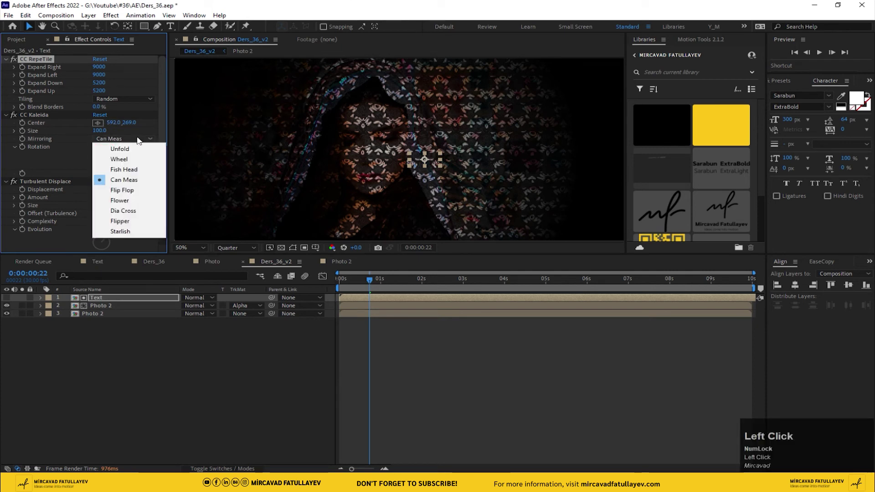
{"action": "left_click", "coordinate": [130, 200]}
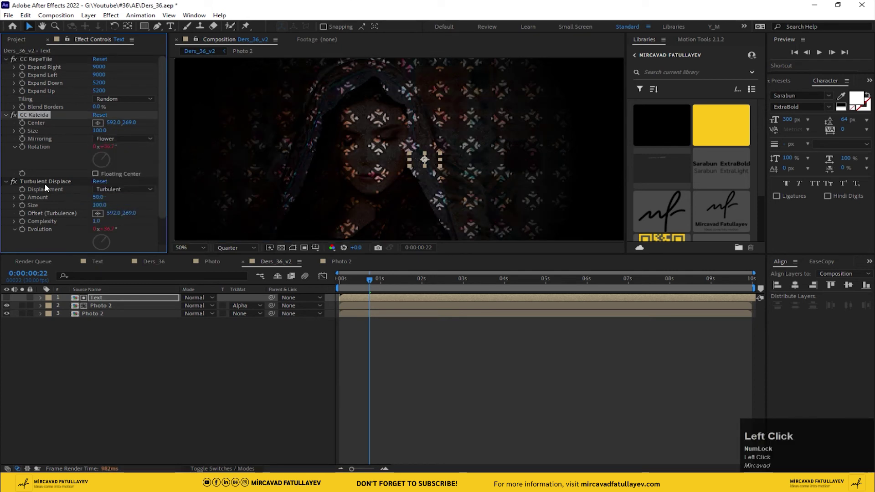
{"action": "left_click", "coordinate": [117, 138]}
{"action": "left_click", "coordinate": [132, 220]}
{"action": "left_click_drag", "start_coordinate": [437, 144], "coordinate": [455, 148]}
{"action": "left_click", "coordinate": [129, 137]}
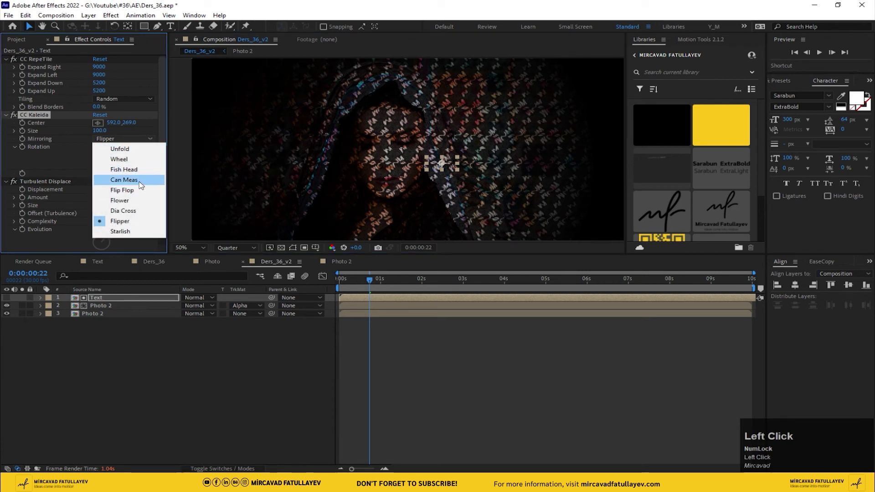
{"action": "left_click", "coordinate": [130, 231]}
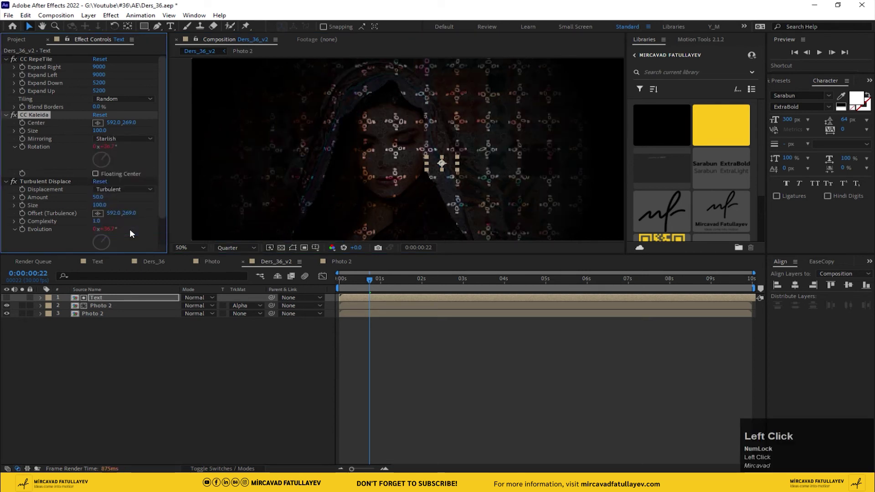
{"action": "left_click", "coordinate": [129, 137]}
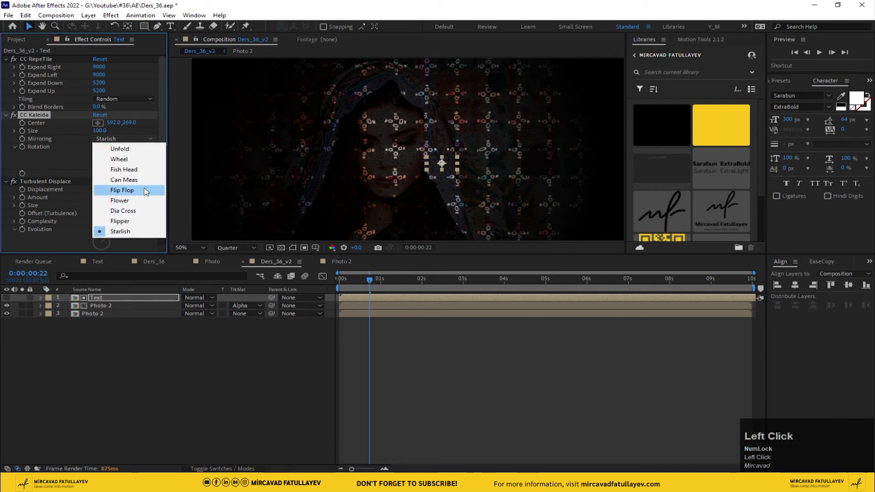
{"action": "left_click", "coordinate": [145, 159]}
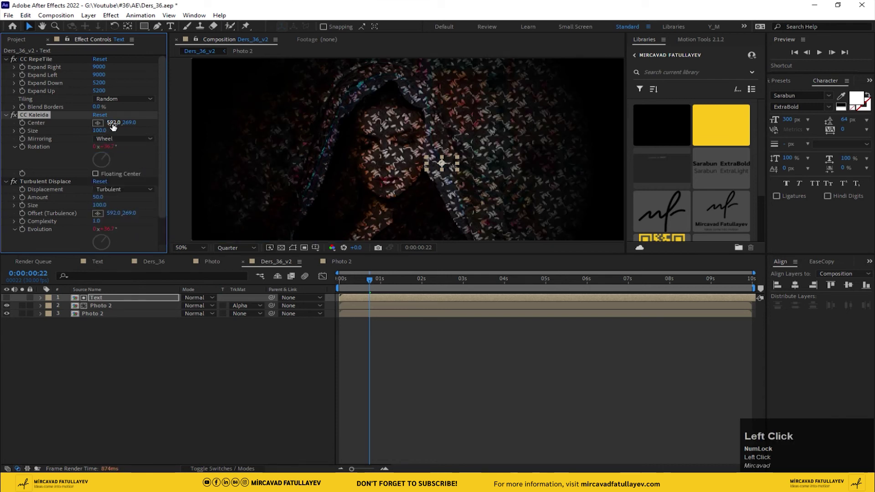
- Try the Repeat, Checker 180 deg and Rosette tiling options in the Text layer's CC RepeTile effect
{"action": "left_click", "coordinate": [132, 99]}
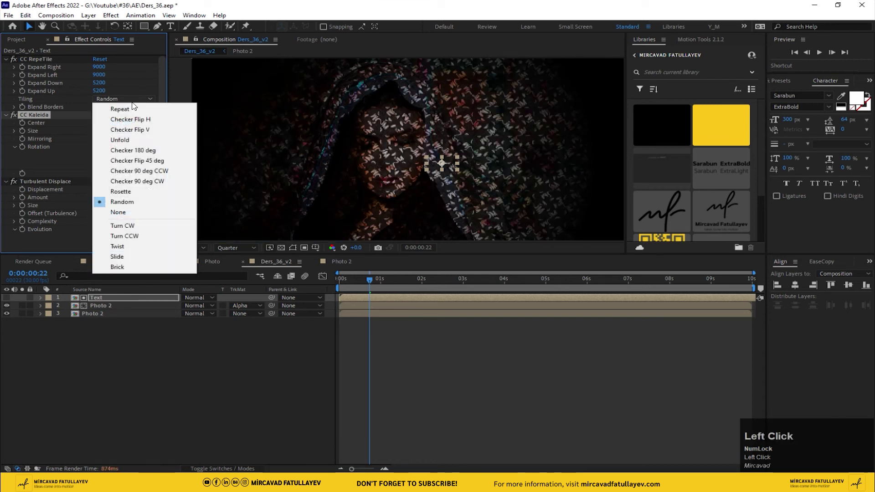
{"action": "left_click", "coordinate": [160, 109]}
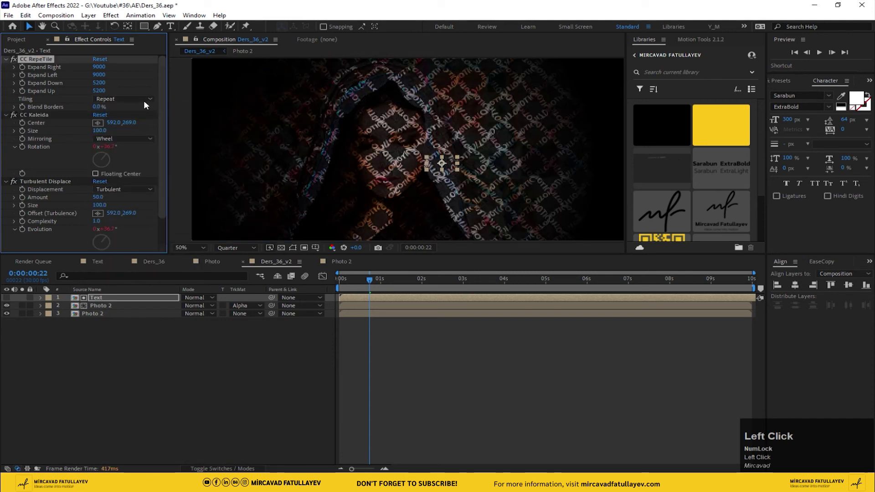
{"action": "left_click", "coordinate": [124, 98]}
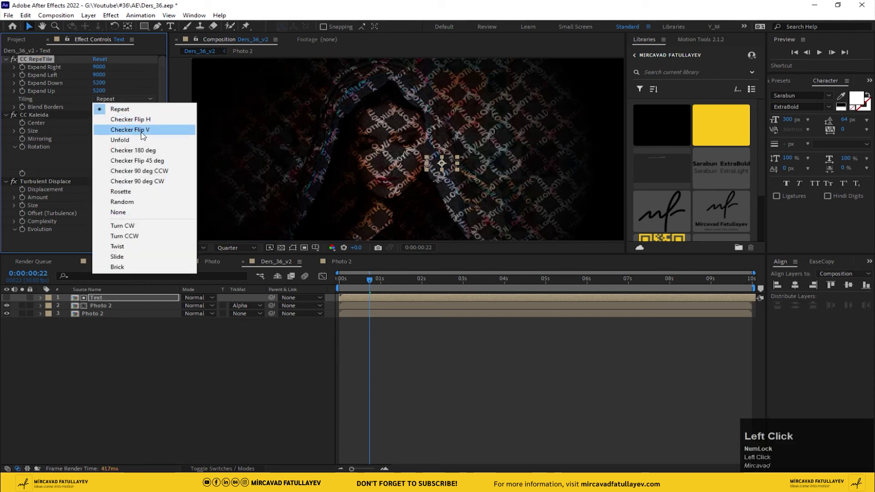
{"action": "left_click", "coordinate": [145, 150]}
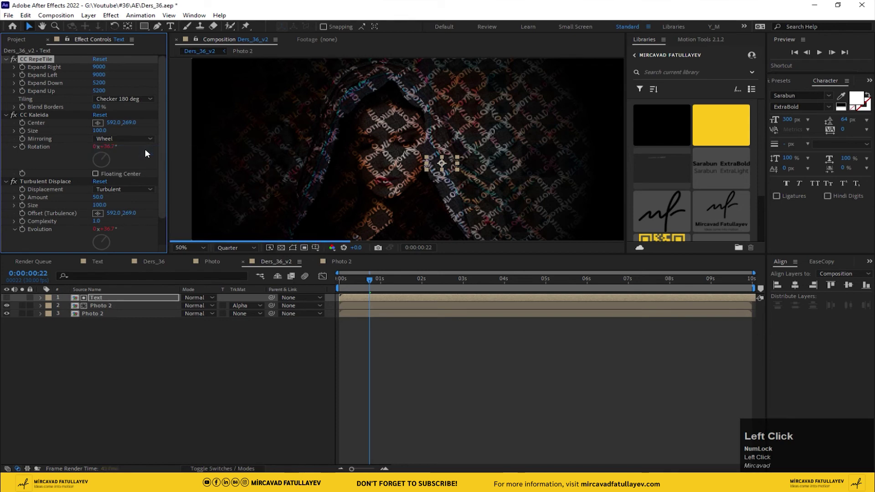
{"action": "left_click", "coordinate": [126, 98]}
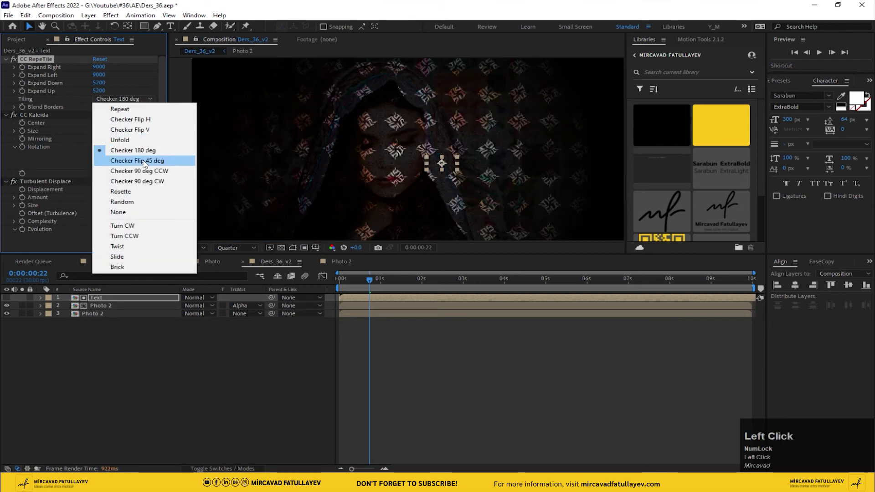
{"action": "left_click", "coordinate": [141, 189]}
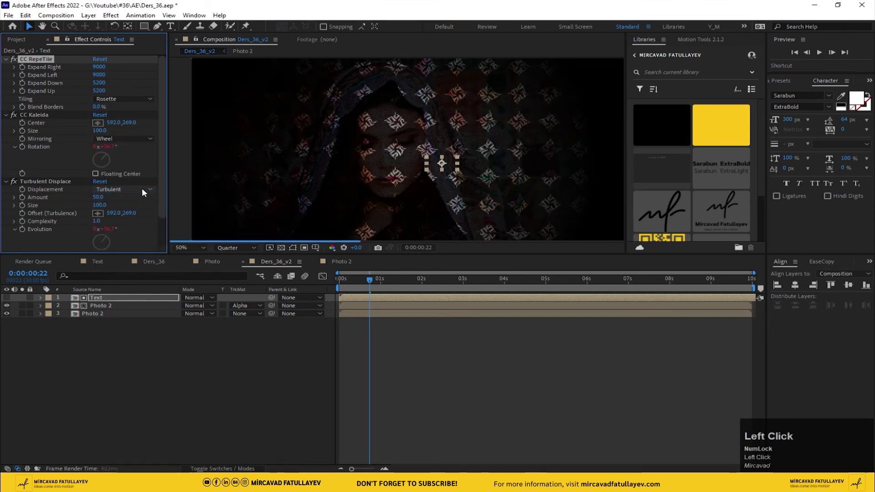
- Inspect the Rosette pattern, try Checker Flip H and Checker Flip V tiling, and set the CC RepeTile tiling to Repeat
{"action": "middle_click", "coordinate": [434, 157]}
{"action": "left_click_drag", "start_coordinate": [435, 157], "coordinate": [465, 157]}
{"action": "left_click", "coordinate": [121, 100]}
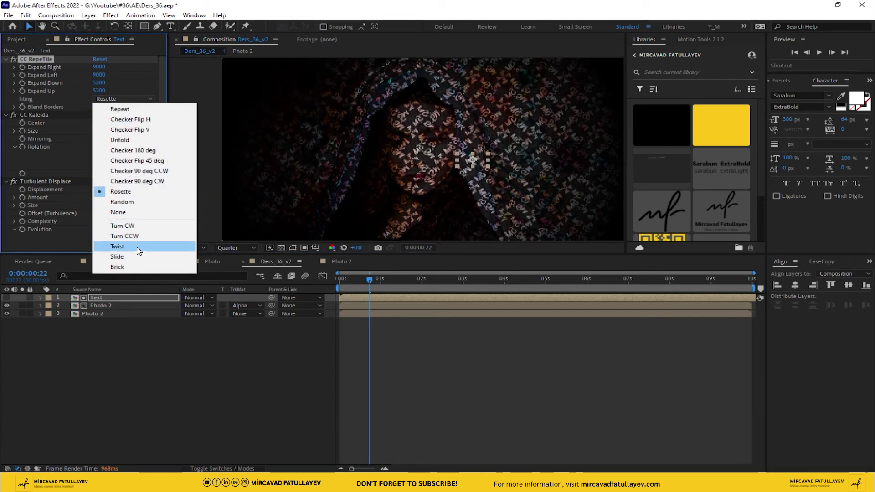
{"action": "left_click", "coordinate": [152, 119]}
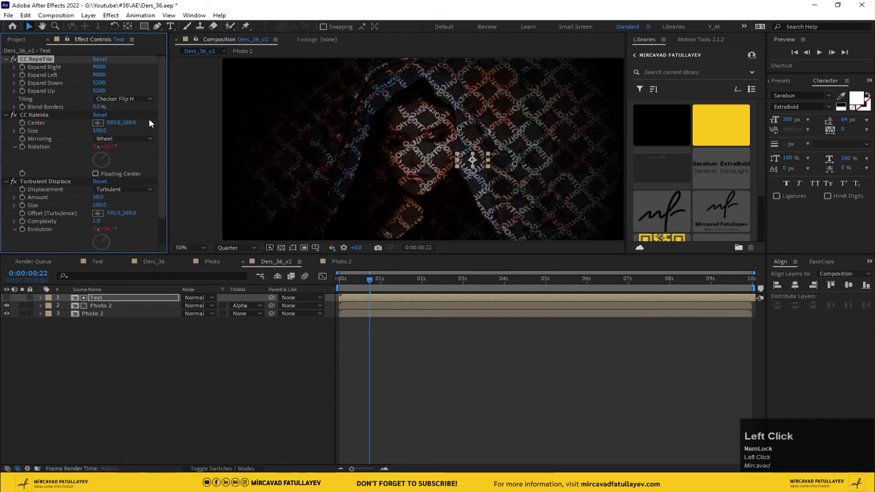
{"action": "left_click", "coordinate": [141, 99]}
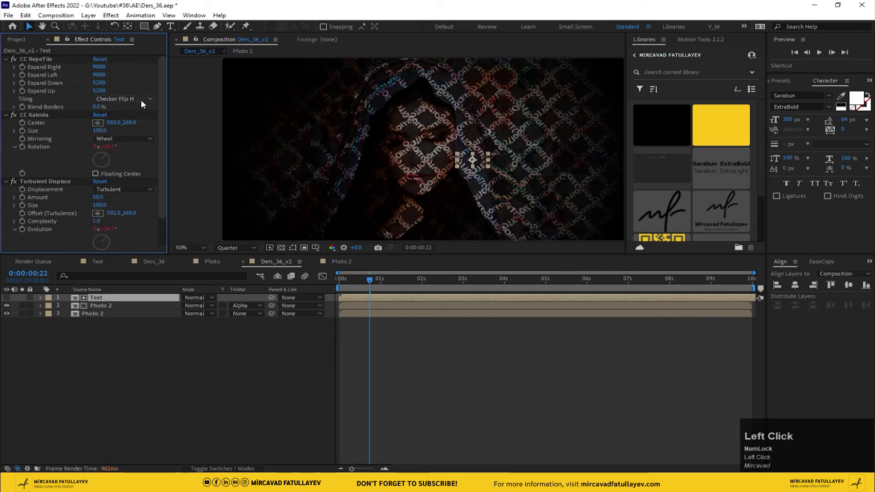
{"action": "left_click", "coordinate": [142, 130]}
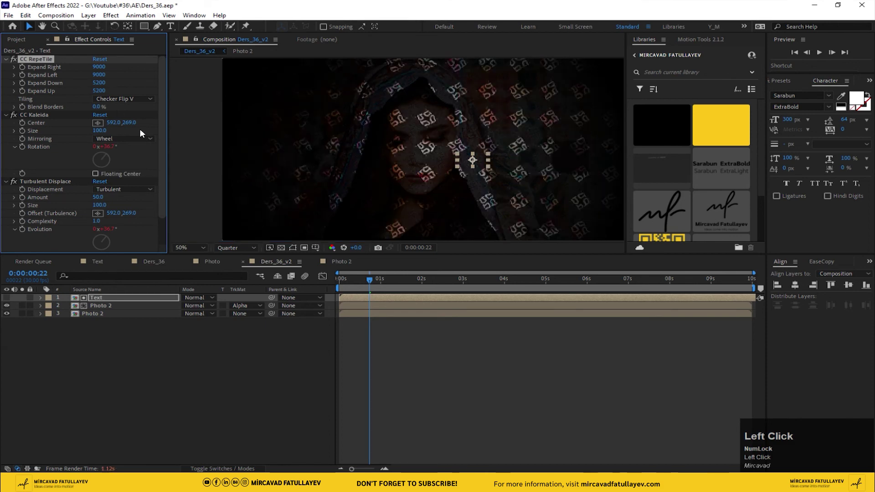
{"action": "left_click", "coordinate": [136, 99]}
{"action": "left_click", "coordinate": [136, 108]}
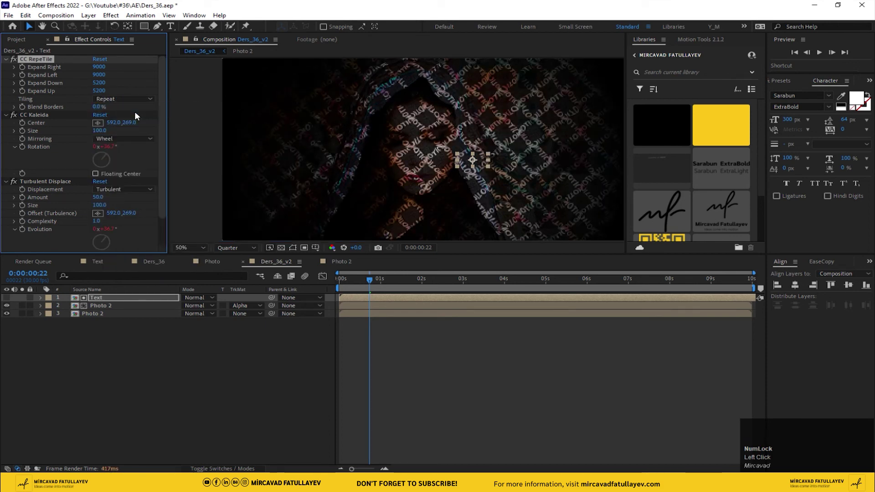
- Try Random tiling on the Text layer over the face, restore Repeat, and fit the whole composition in the viewer
{"action": "left_click", "coordinate": [134, 100]}
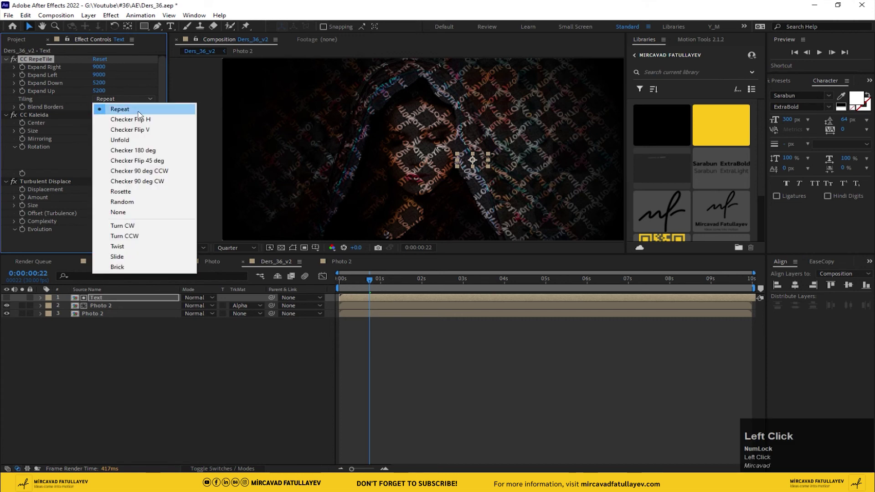
{"action": "left_click", "coordinate": [137, 201]}
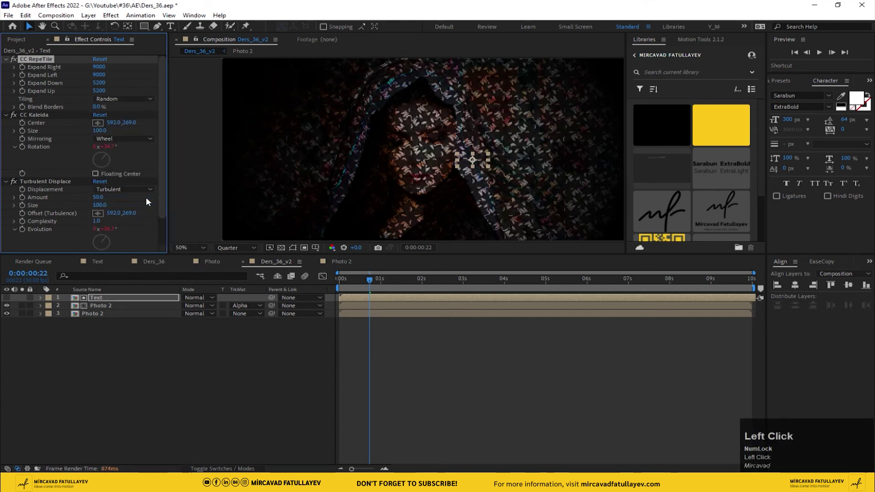
{"action": "middle_click", "coordinate": [416, 191]}
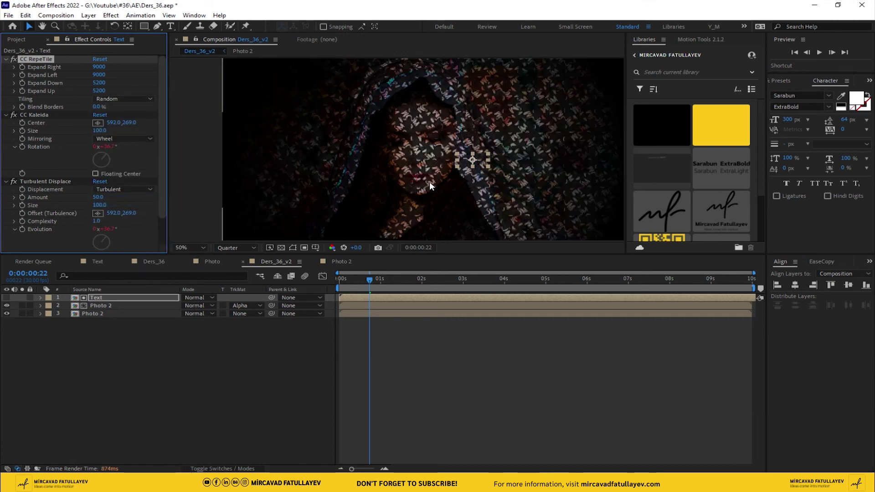
{"action": "left_click_drag", "start_coordinate": [409, 181], "coordinate": [379, 178]}
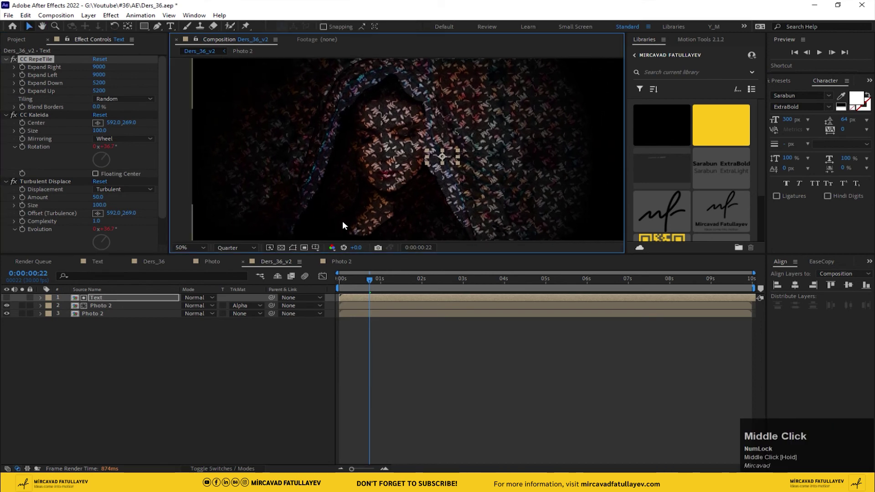
{"action": "left_click", "coordinate": [125, 101]}
{"action": "left_click", "coordinate": [129, 108]}
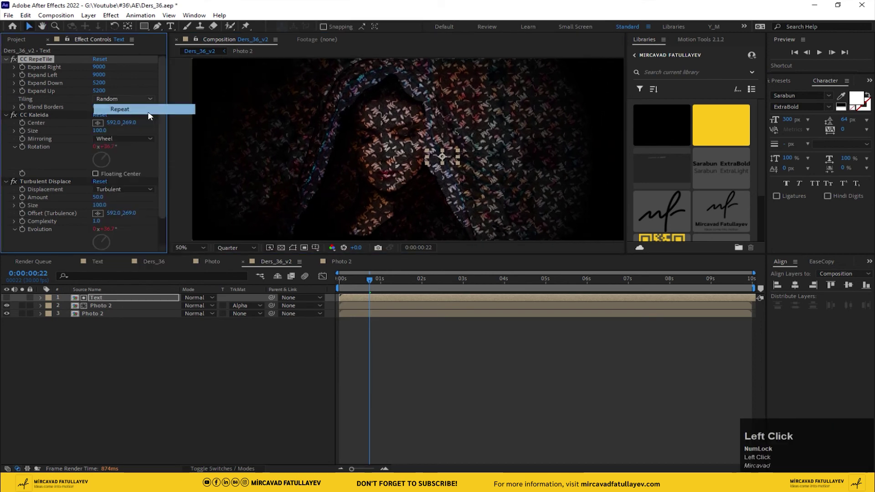
{"action": "left_click", "coordinate": [191, 247]}
{"action": "left_click", "coordinate": [207, 265]}
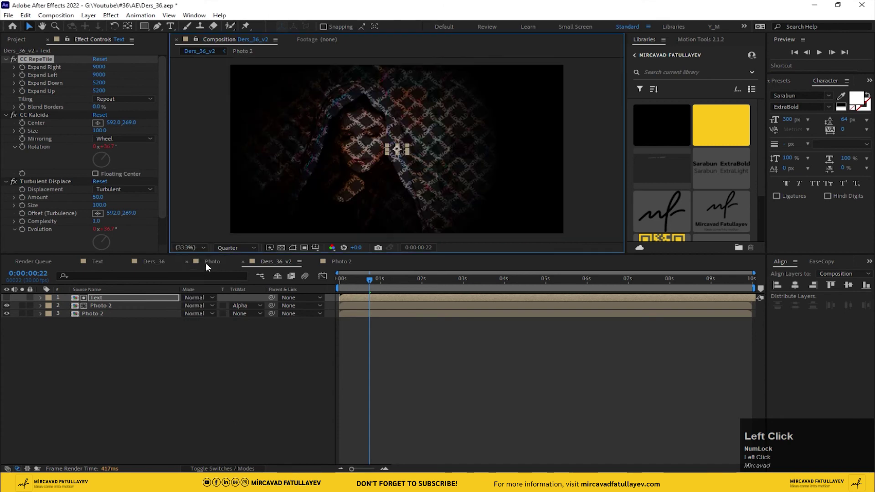
- Try Fish Head mirroring in the Text layer's CC Kaleida effect, inspect it up close, and set the mirroring to Flower
{"action": "left_click", "coordinate": [130, 140]}
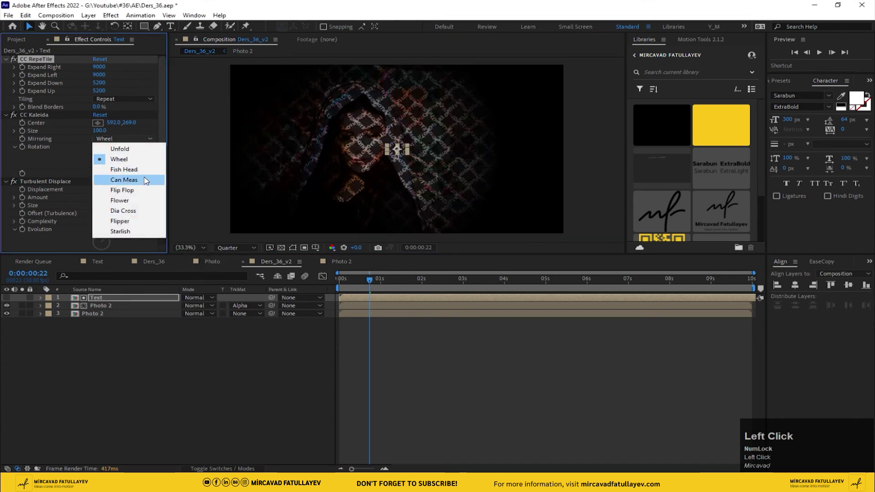
{"action": "left_click", "coordinate": [146, 168]}
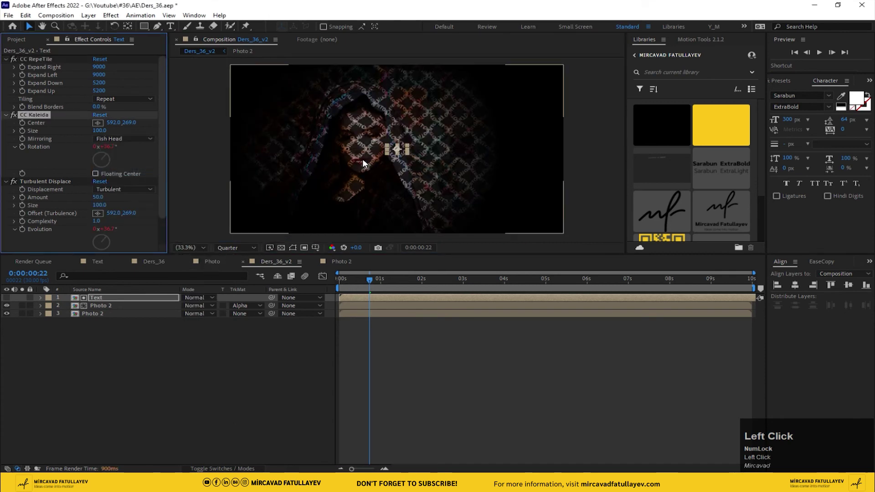
{"action": "scroll", "coordinate": [360, 158], "scroll_direction": "up", "scroll_amount": 4}
{"action": "left_click", "coordinate": [141, 146]}
{"action": "left_click", "coordinate": [143, 138]}
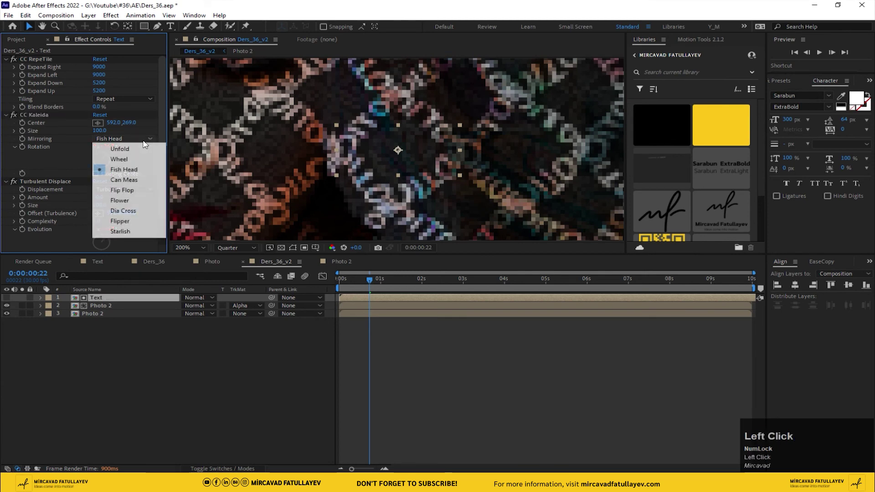
{"action": "left_click", "coordinate": [135, 201]}
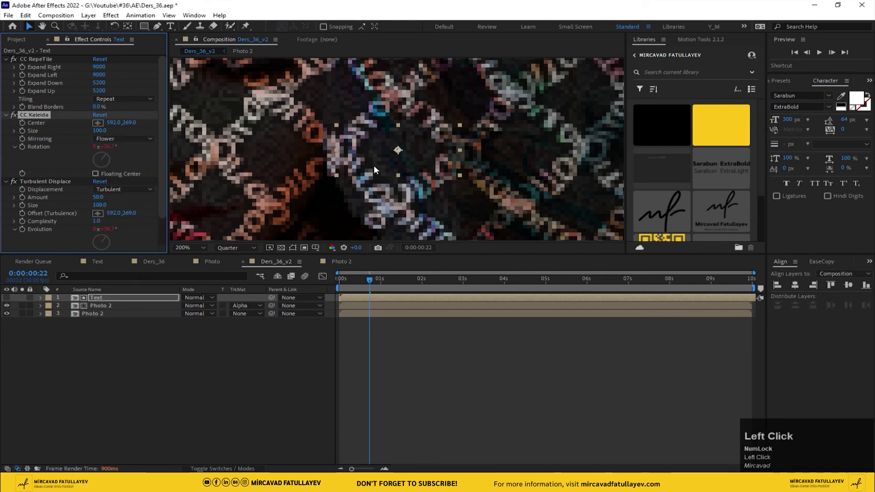
- Fit the whole composition in the viewer and preview the Flower-mirrored text animation from the first frame
{"action": "scroll", "coordinate": [374, 165], "scroll_direction": "down", "scroll_amount": 4}
{"action": "middle_click", "coordinate": [370, 165]}
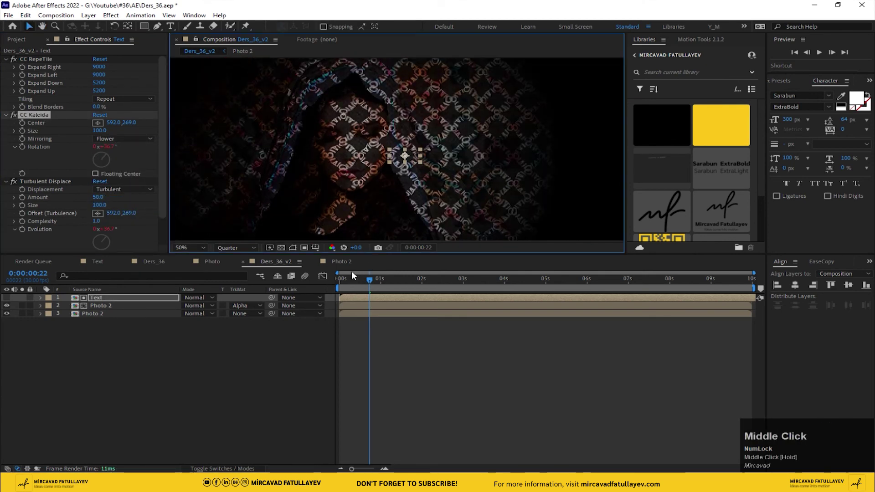
{"action": "left_click", "coordinate": [336, 280]}
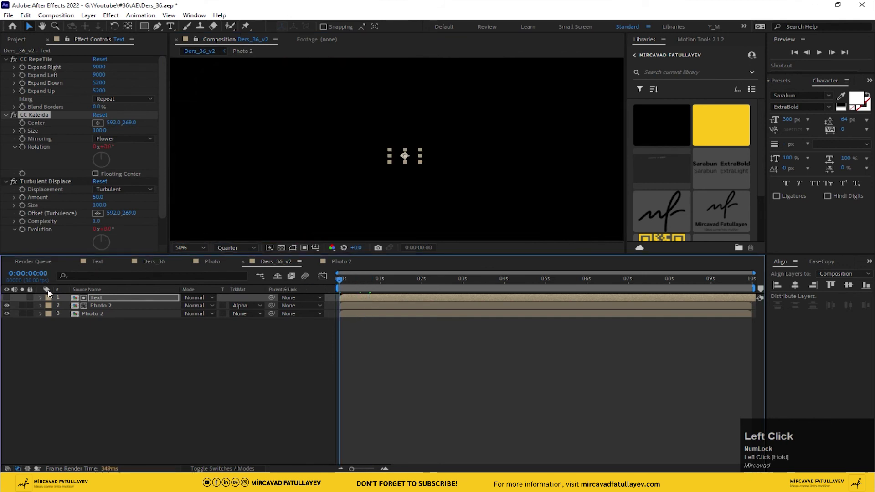
{"action": "left_click", "coordinate": [204, 249]}
{"action": "left_click", "coordinate": [185, 279]}
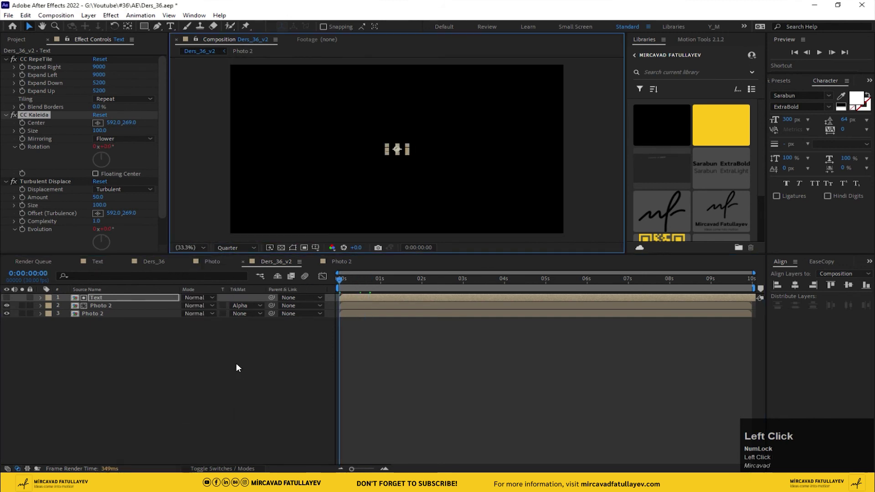
{"action": "key", "text": "space"}
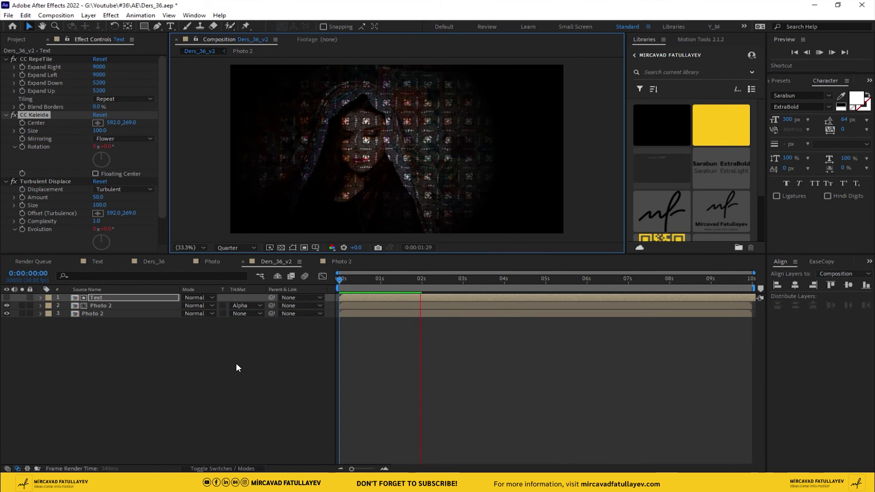
{"action": "key", "text": "space"}
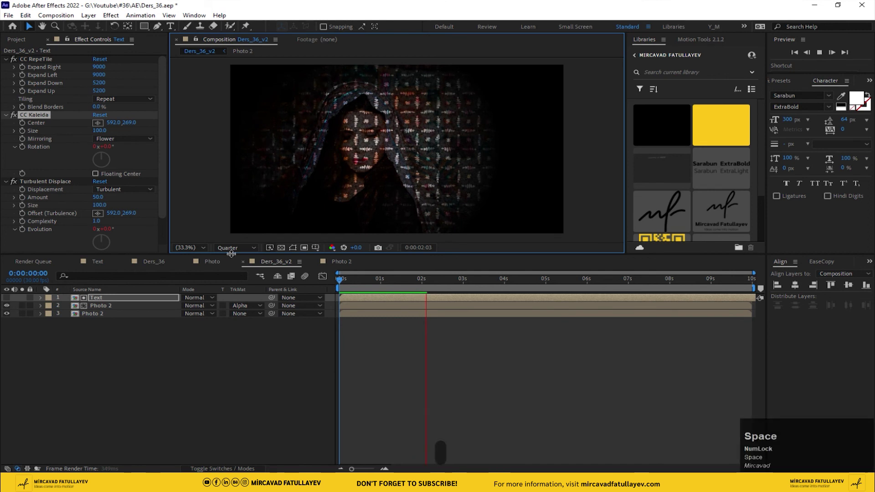
- Set the Text layer's CC Kaleida mirroring to Wheel and preview the animation from the first frame
{"action": "key", "text": "Num_Lock"}
{"action": "left_click", "coordinate": [136, 139]}
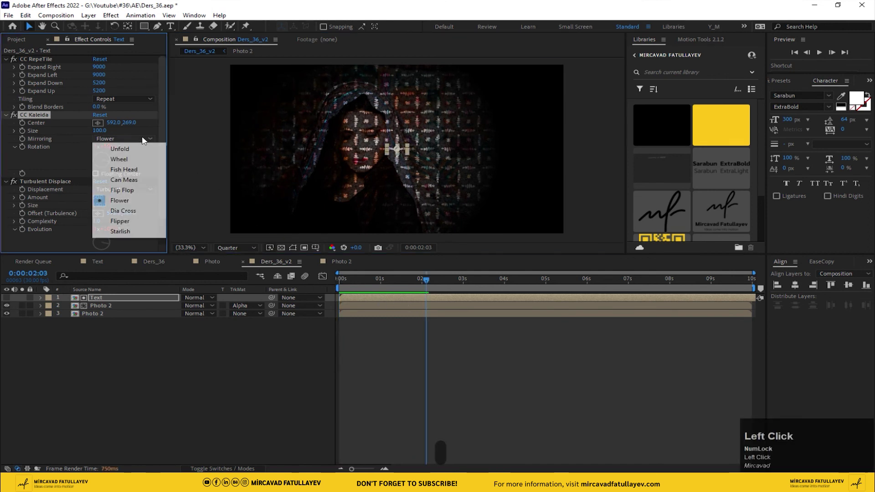
{"action": "left_click", "coordinate": [142, 165]}
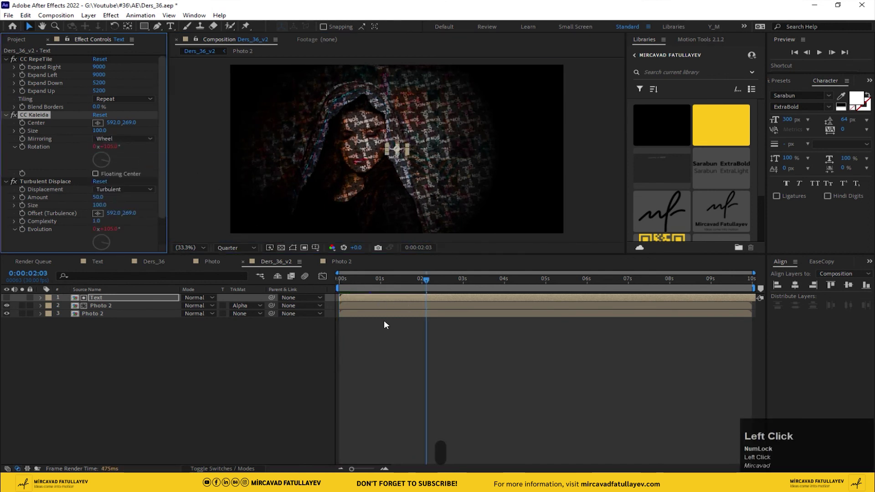
{"action": "left_click_drag", "start_coordinate": [357, 279], "coordinate": [278, 294]}
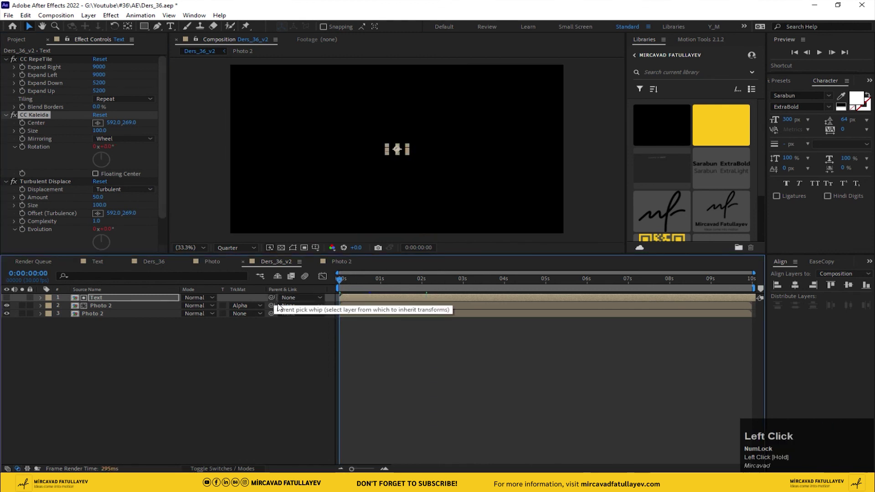
{"action": "key", "text": "space"}
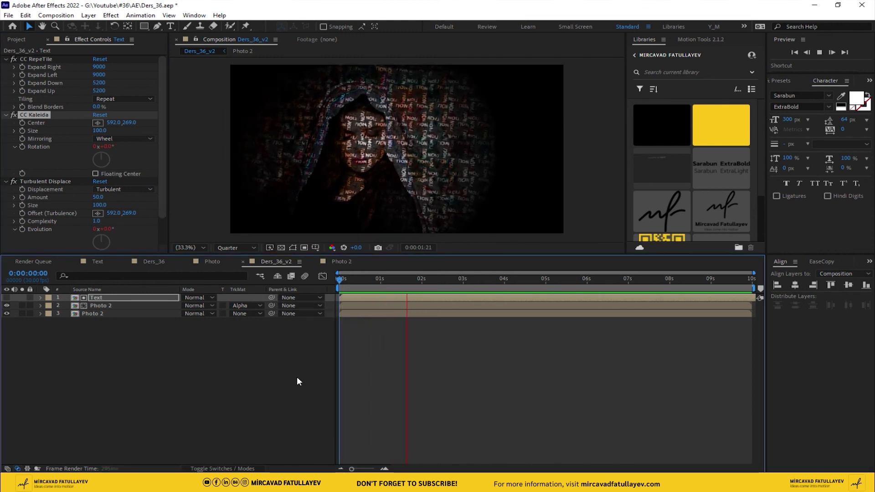